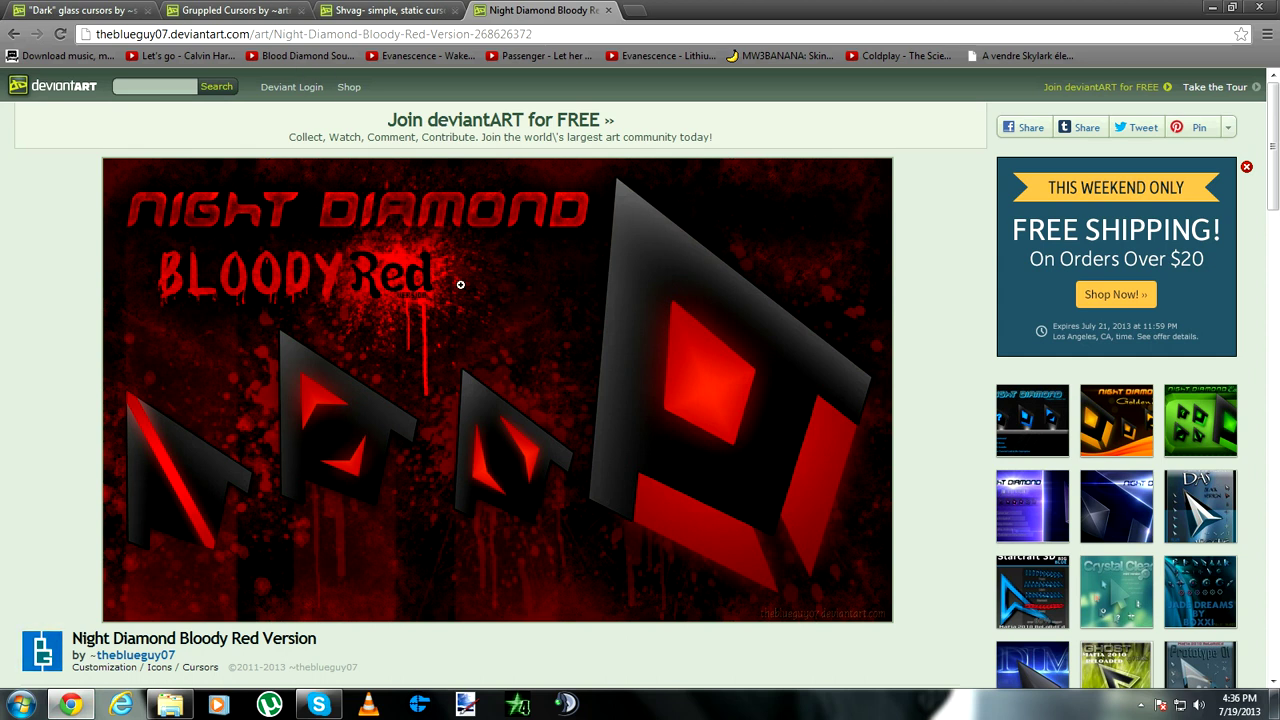
# - Look over the deviantART pages for the Night Diamond Bloody Red, Shvag, Gruppled and "Dark" glass cursor sets
pyautogui.scroll(-3, 451, 265)
pyautogui.scroll(3, 529, 282)
pyautogui.scroll(-3, 577, 274)
pyautogui.scroll(3, 580, 251)
pyautogui.scroll(-1, 584, 303)
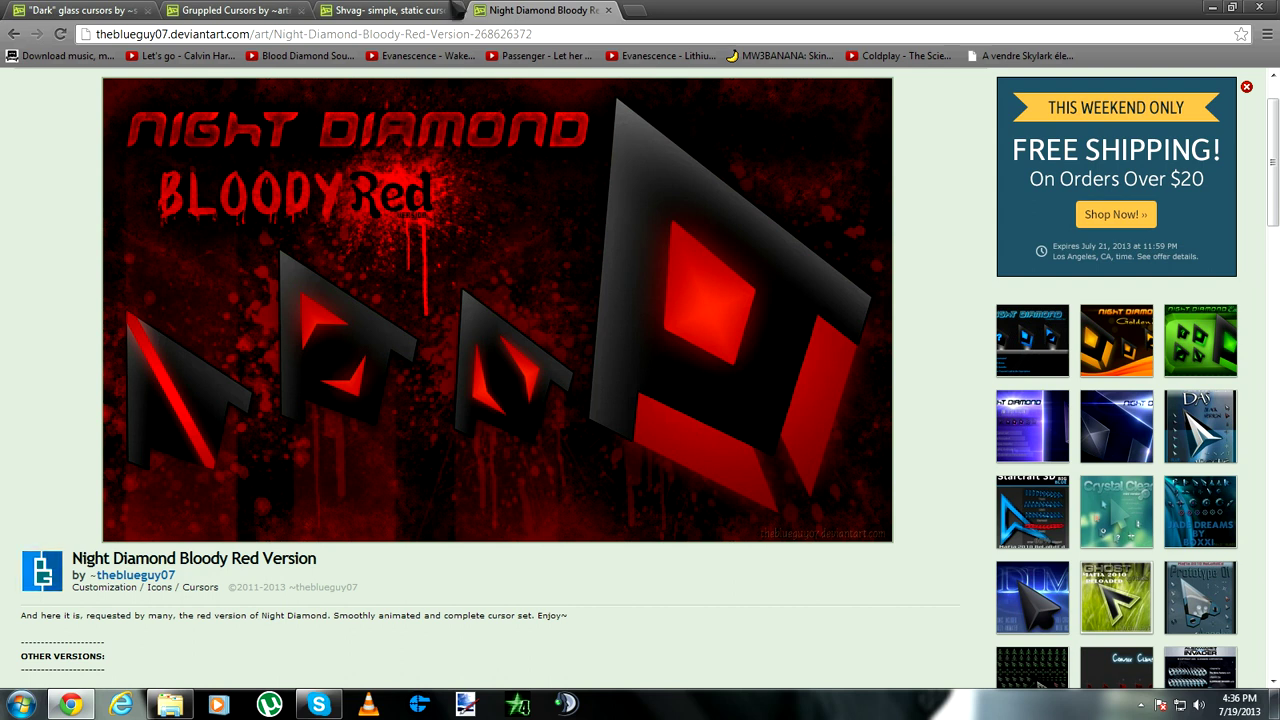
pyautogui.click(381, 10)
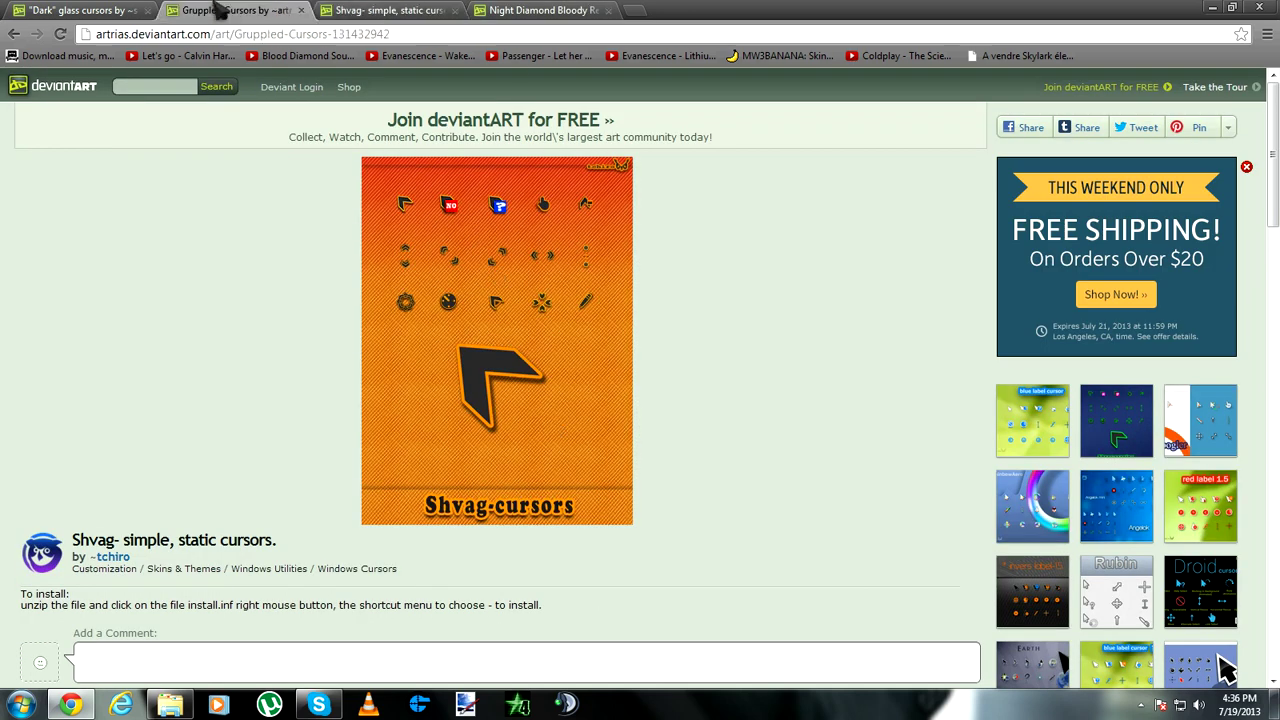
pyautogui.click(224, 10)
pyautogui.click(118, 10)
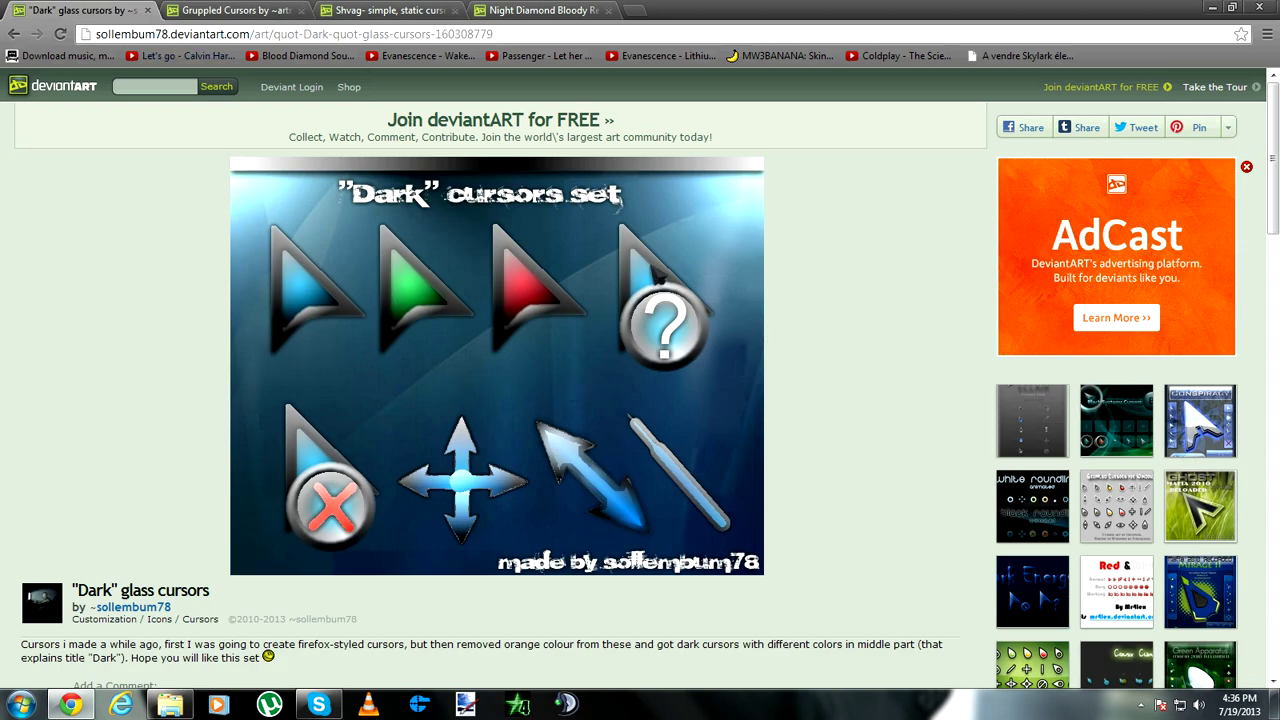
# - Download the ZIP files of the "Dark" glass cursors and the Gruppled Cursors from their deviantART pages
pyautogui.scroll(-5, 931, 409)
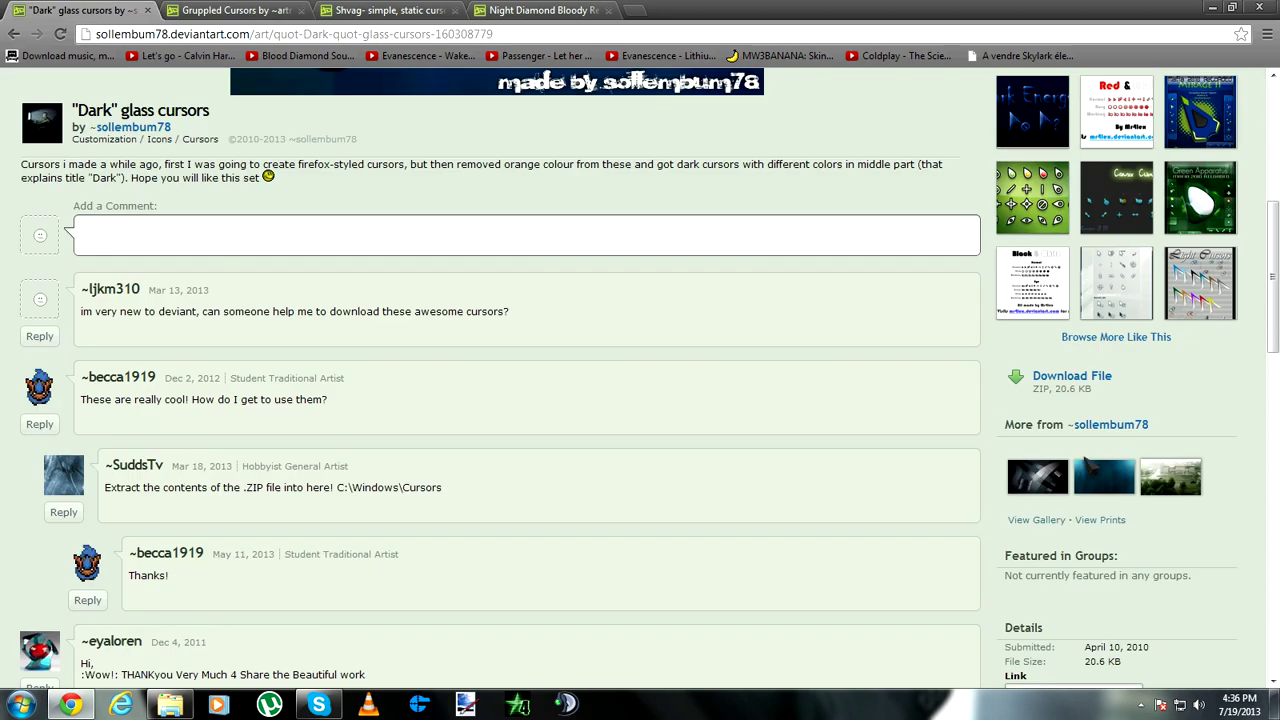
pyautogui.click(224, 10)
pyautogui.scroll(-6, 1160, 410)
pyautogui.click(1082, 456)
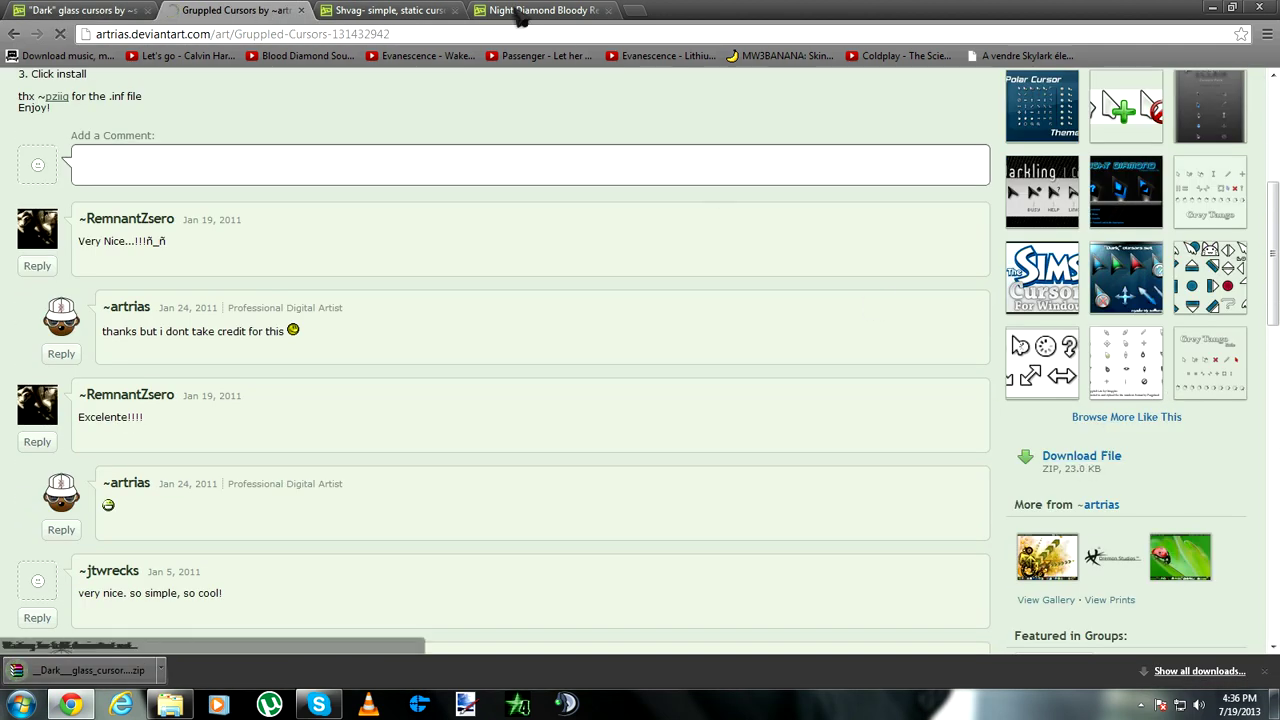
# - Download the Shvag cursors ZIP file and the Night Diamond Bloody Red Version RAR file
pyautogui.hotkey('ctrl', 'Tab')
pyautogui.scroll(-3, 1200, 450)
pyautogui.click(1082, 456)
pyautogui.hotkey('ctrl', 'Tab')
pyautogui.scroll(-5, 1183, 375)
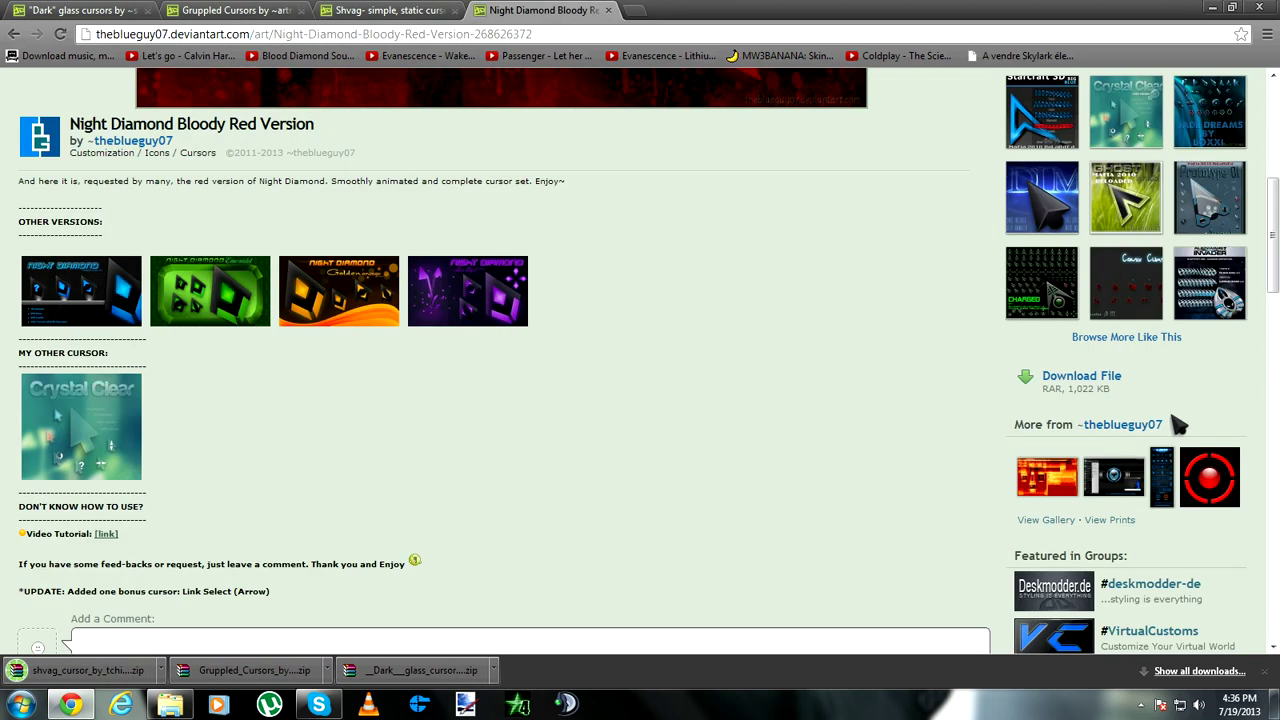
pyautogui.click(1122, 296)
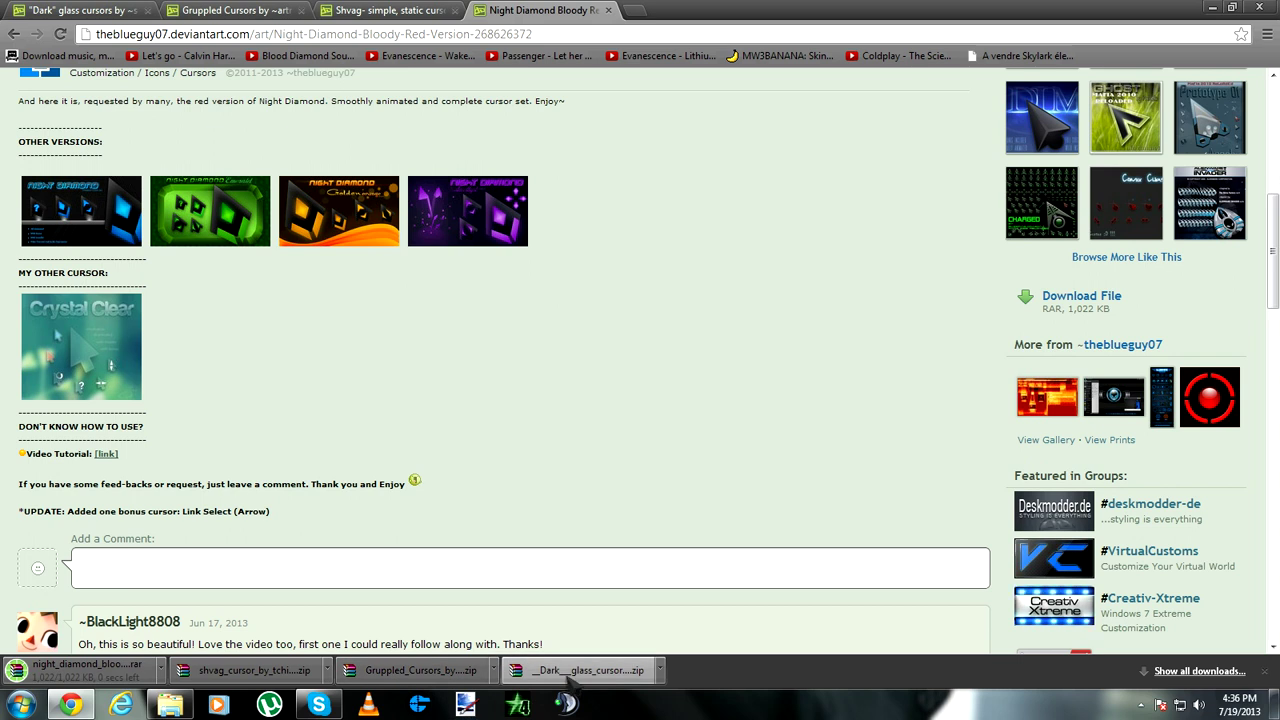
# - Check the contents of the downloaded "Dark" glass cursors archive and create a desktop folder named mEG
pyautogui.click(580, 670)
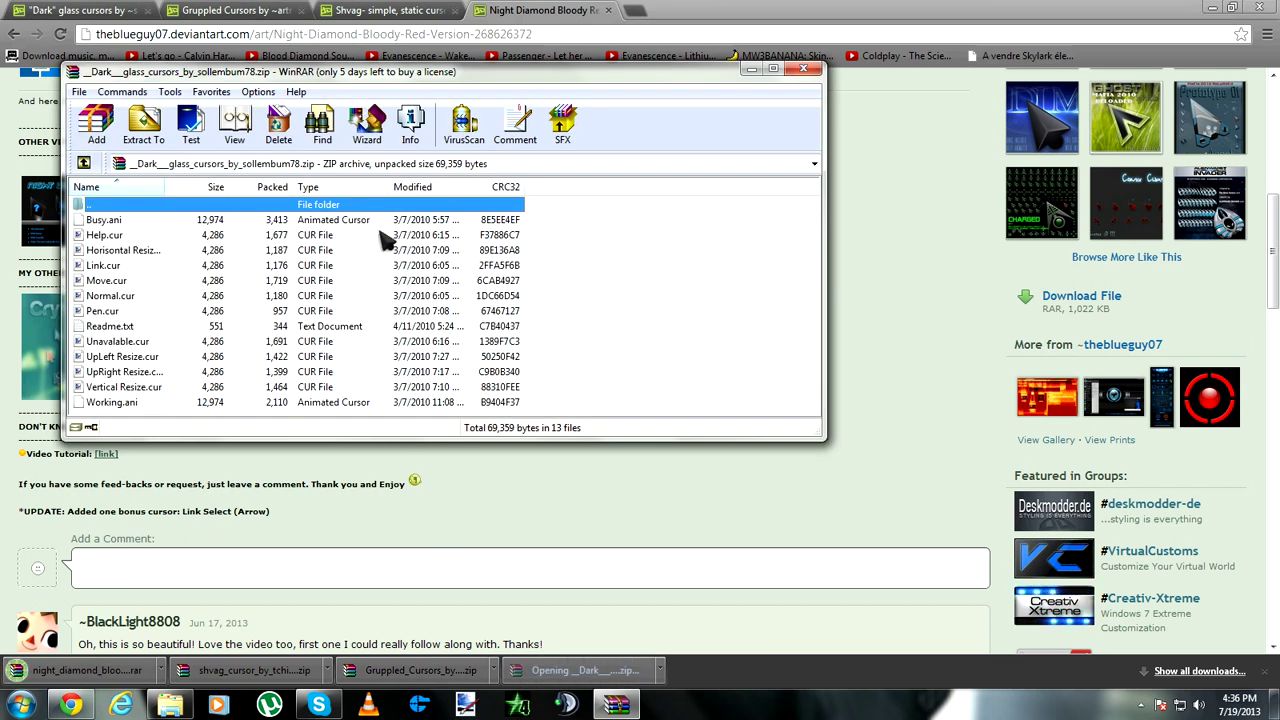
pyautogui.click(802, 69)
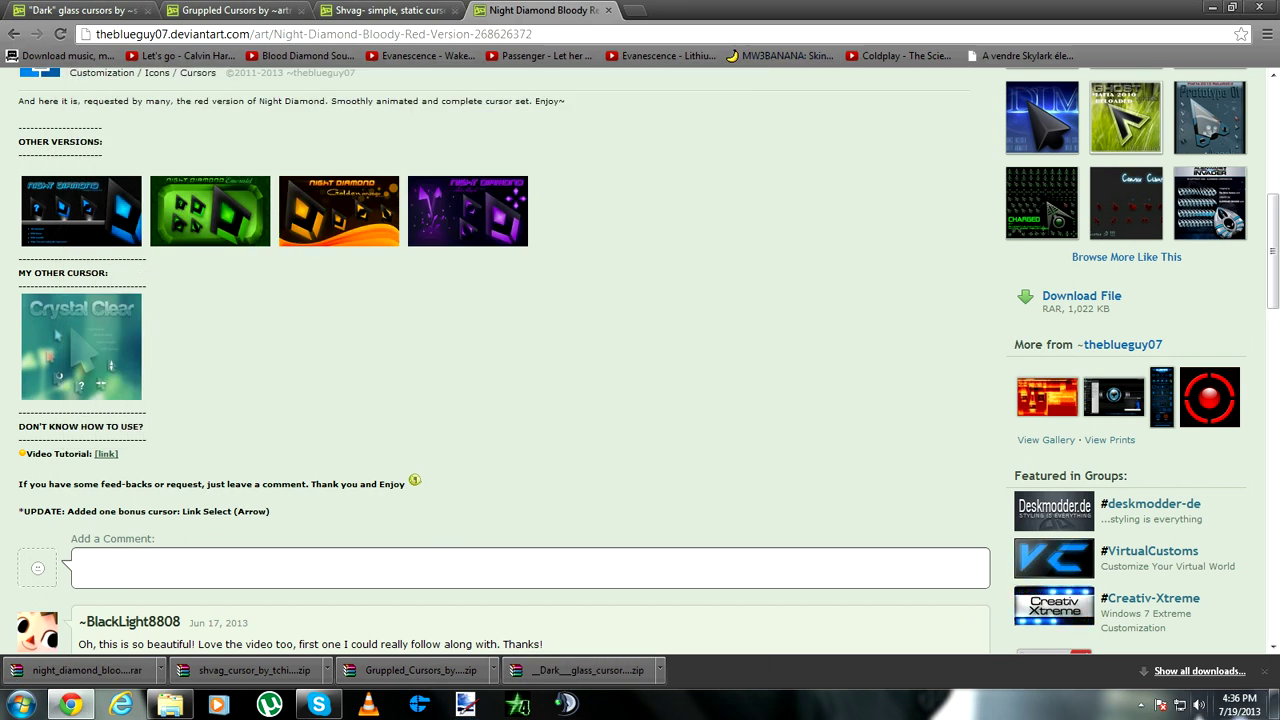
pyautogui.click(1275, 705)
pyautogui.rightClick(248, 180)
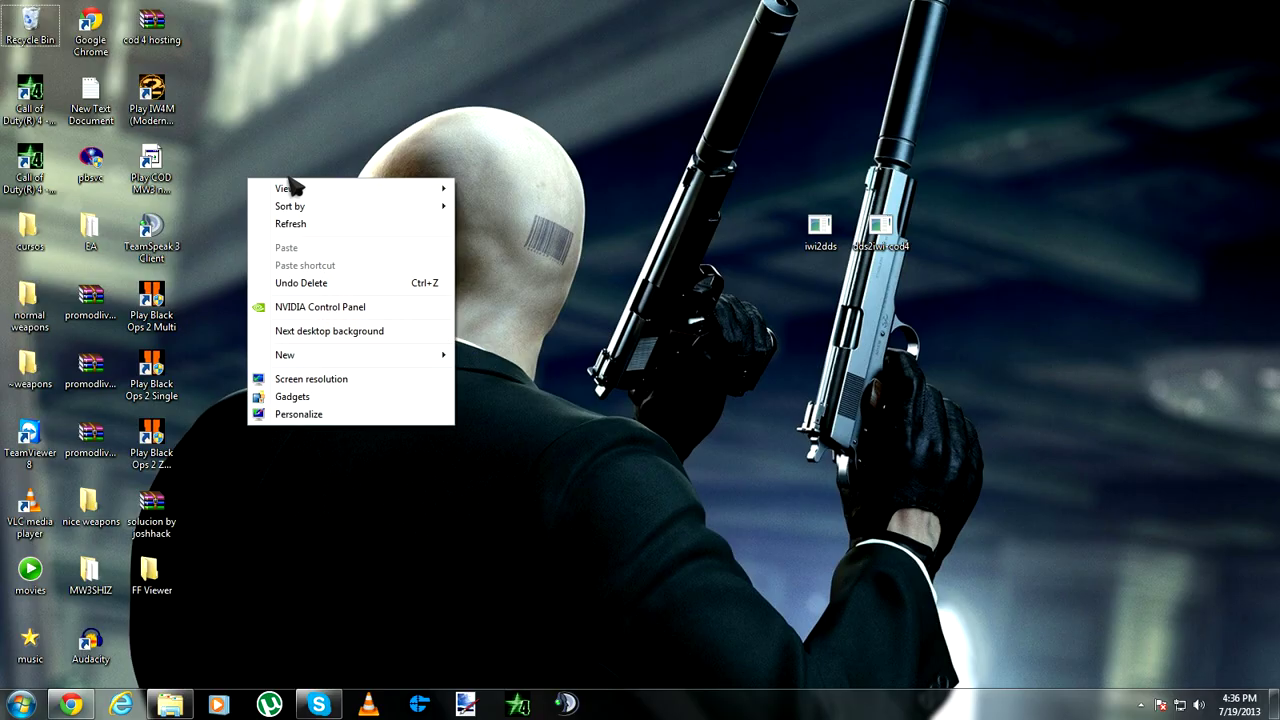
pyautogui.moveTo(362, 356)
pyautogui.click(490, 356)
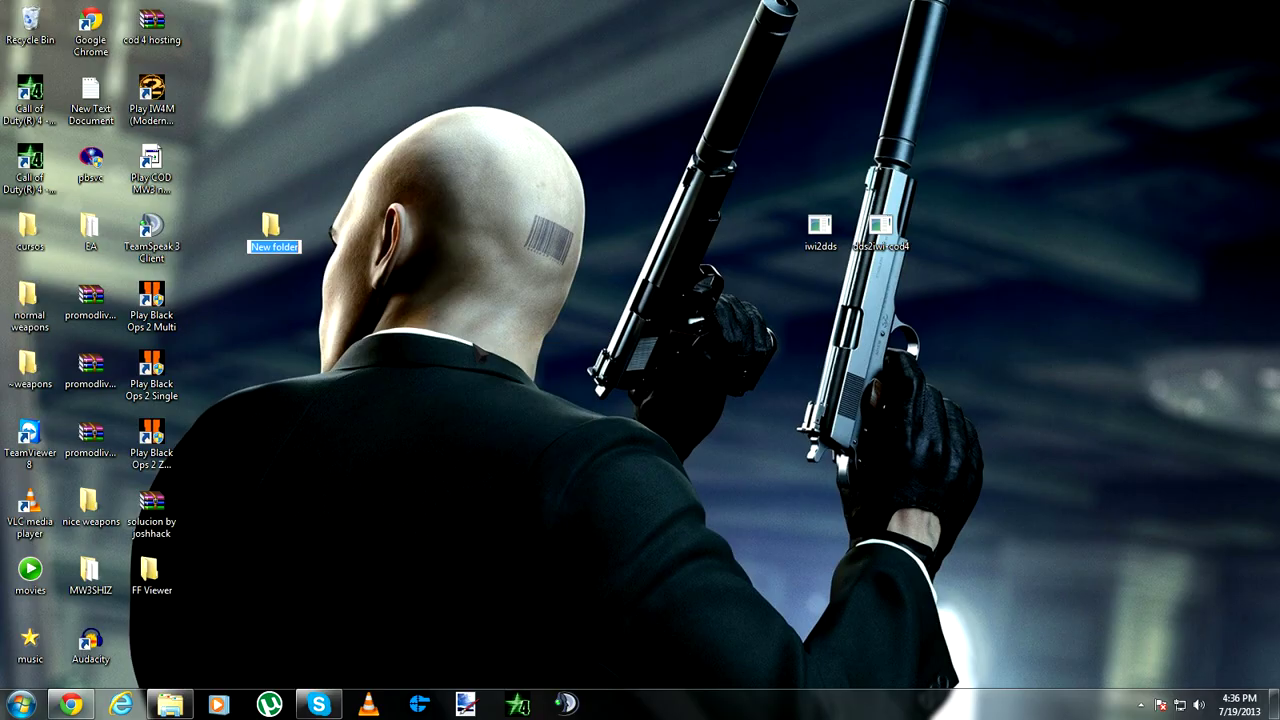
pyautogui.press('Return')
# - Create a second new folder on the desktop and name it VZHR
pyautogui.rightClick(335, 277)
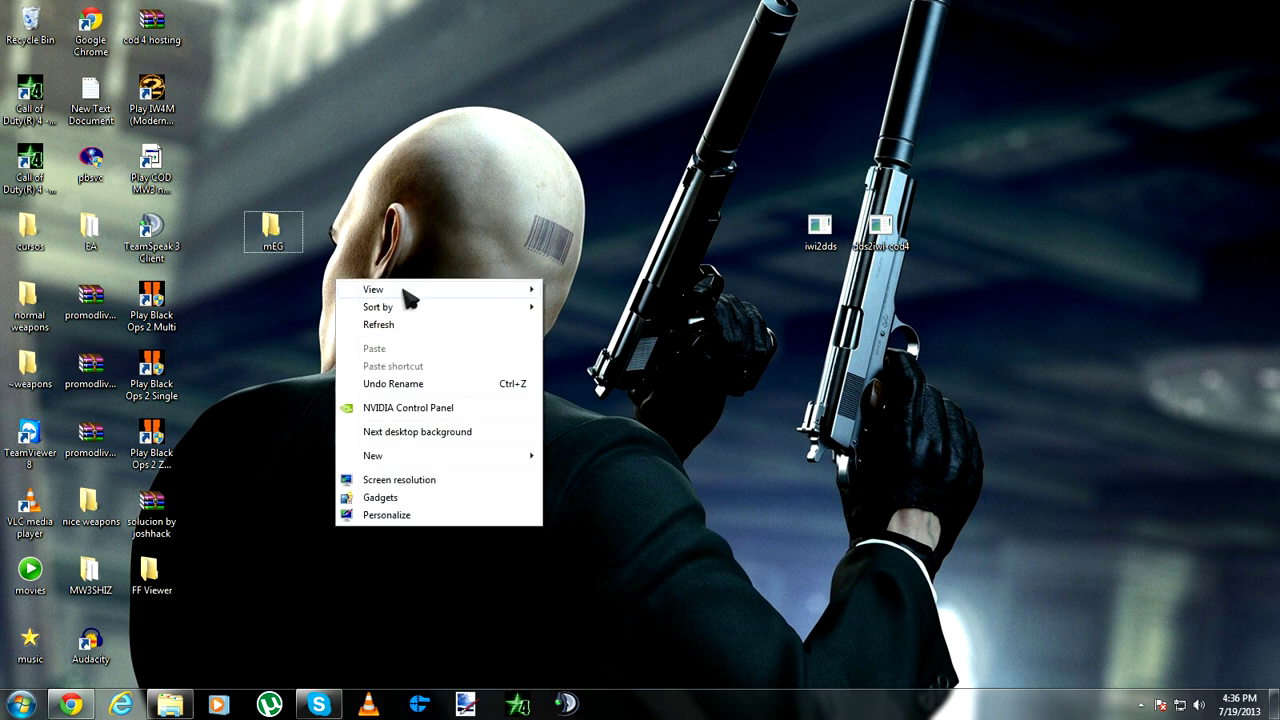
pyautogui.moveTo(436, 455)
pyautogui.click(658, 456)
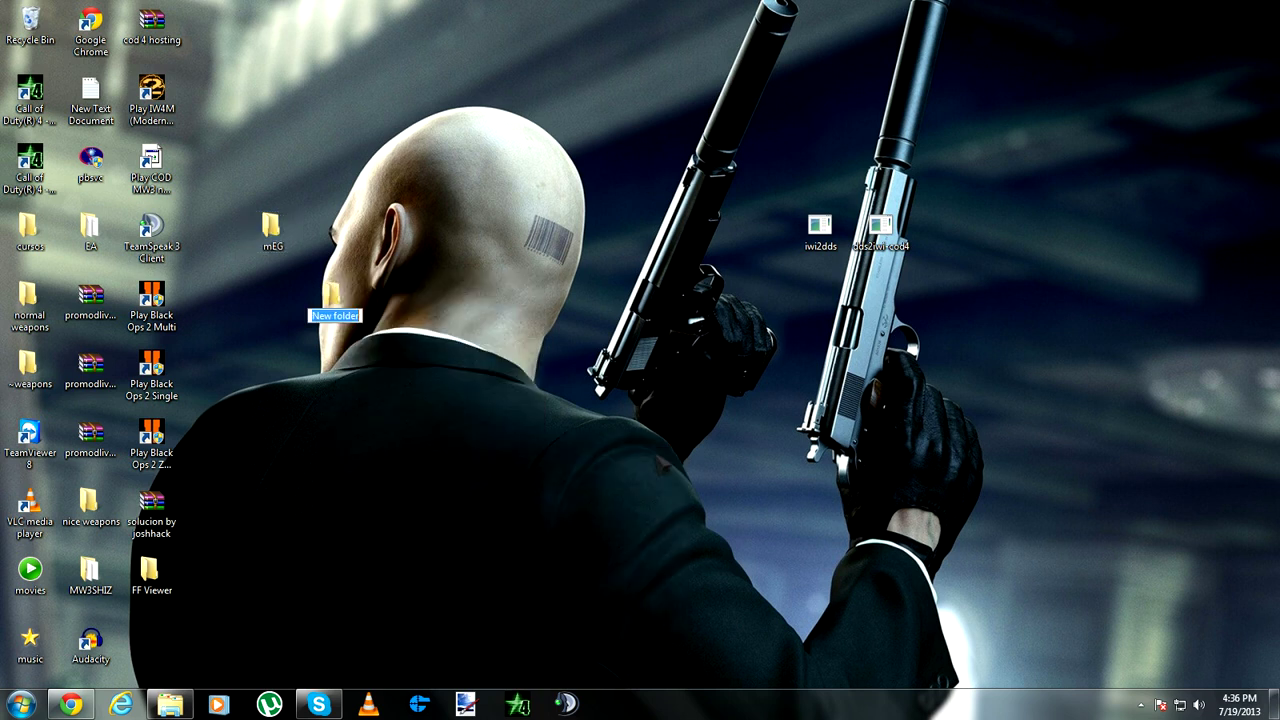
pyautogui.press('Return')
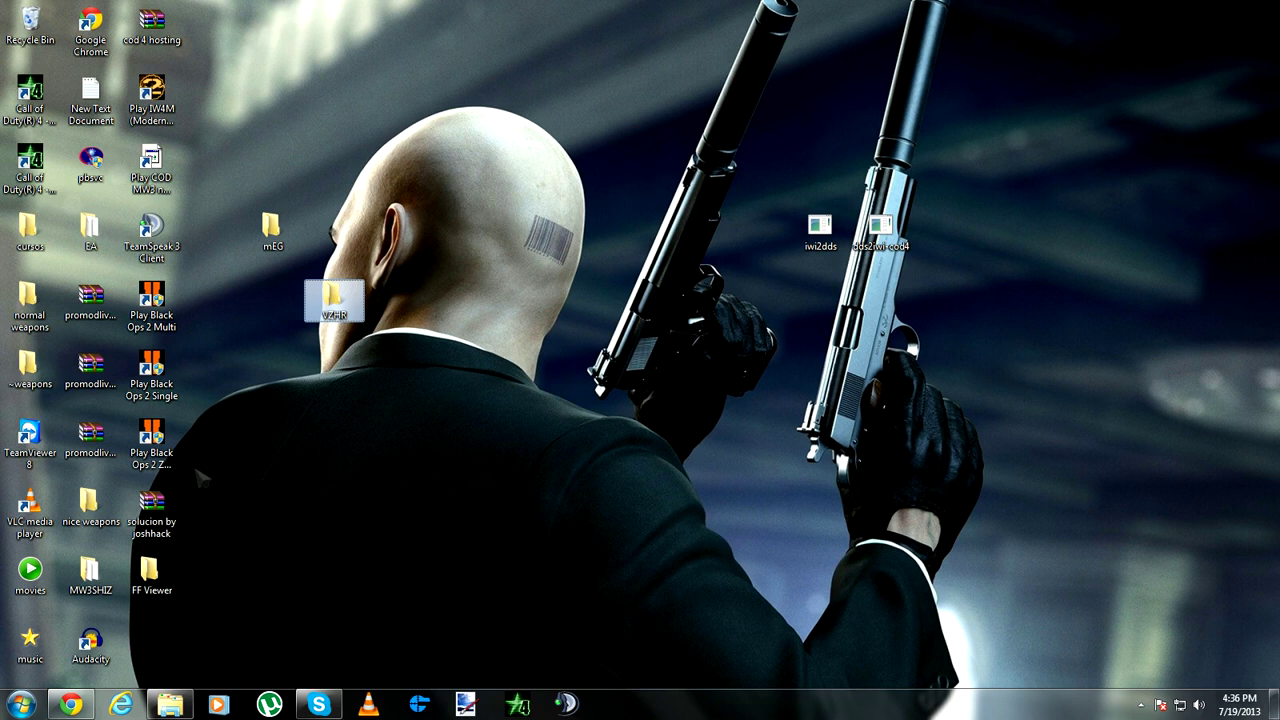
# - Create a third new folder on the desktop and name it IYEGFO
pyautogui.rightClick(269, 286)
pyautogui.moveTo(414, 463)
pyautogui.click(538, 463)
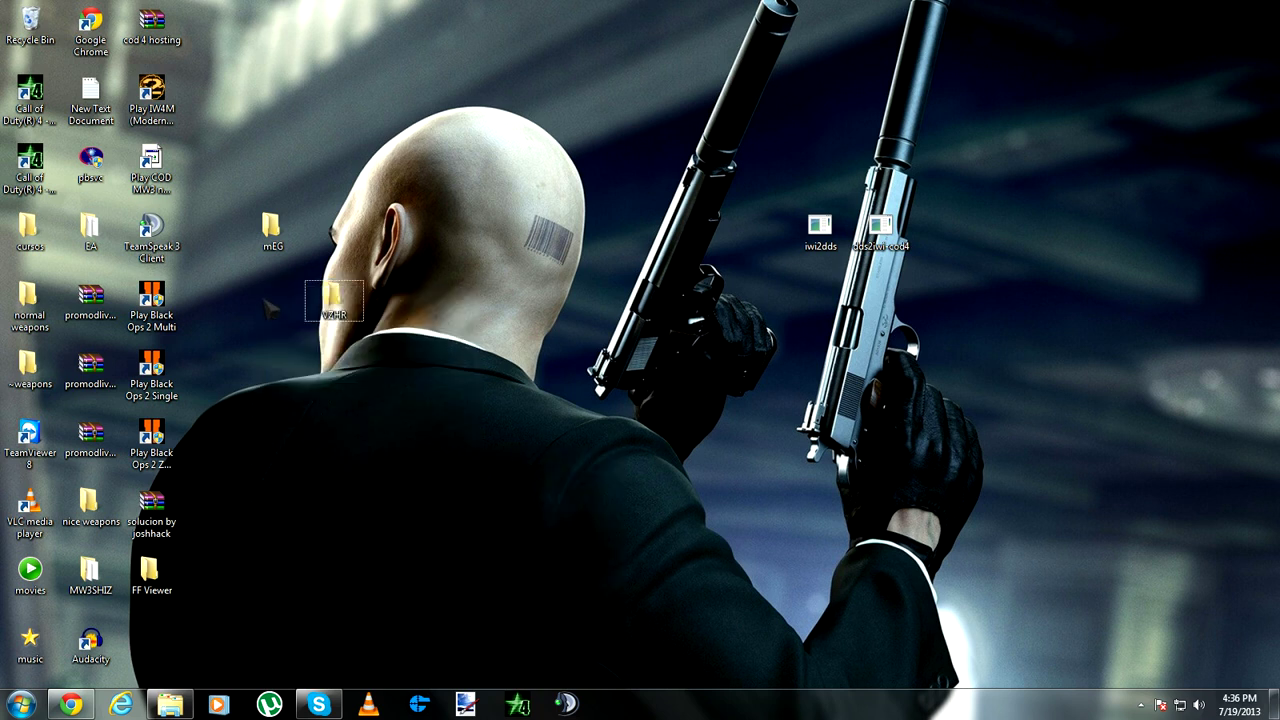
pyautogui.rightClick(264, 299)
pyautogui.moveTo(400, 477)
pyautogui.click(487, 478)
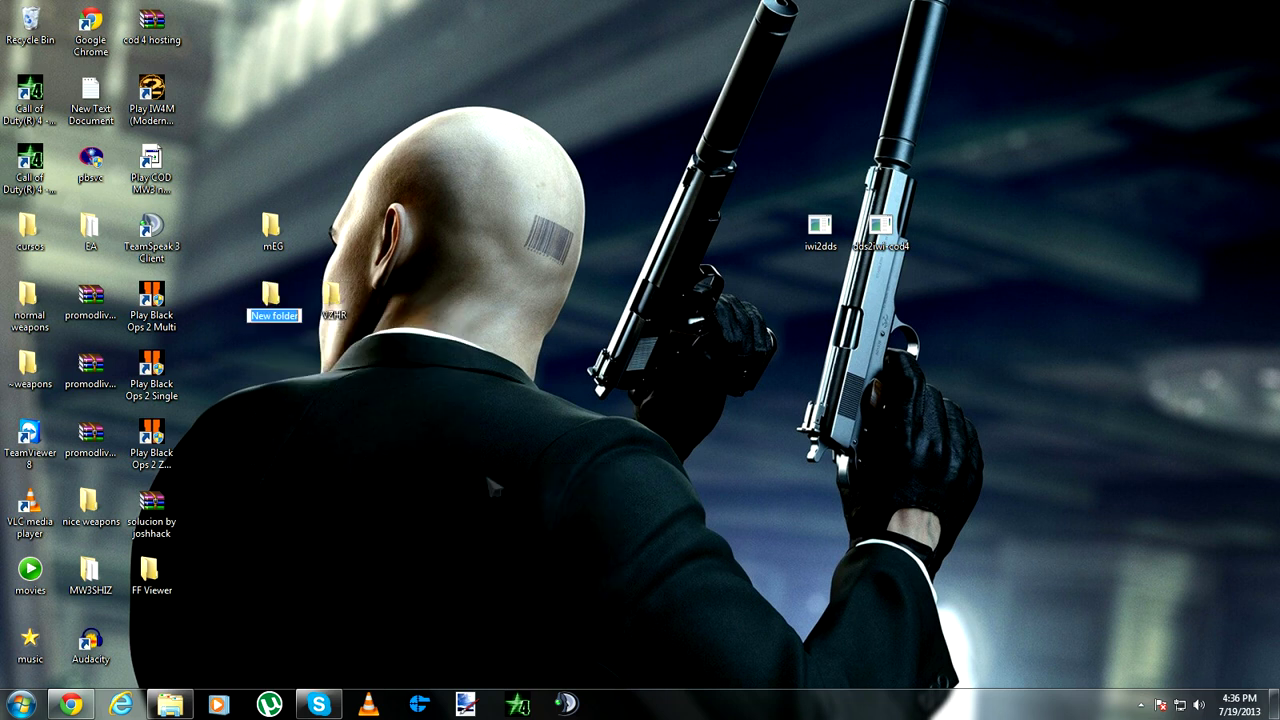
pyautogui.press('Return')
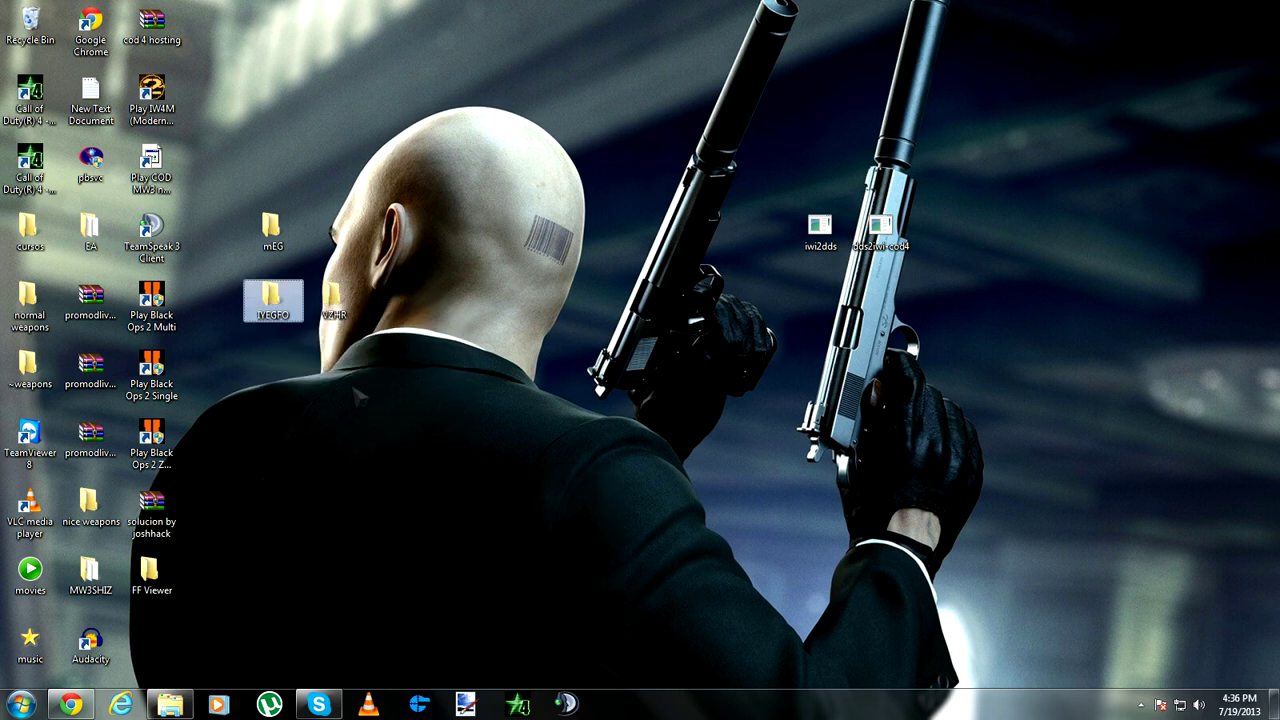
# - Create a new folder on the desktop beside the mEG folder and name it IHV4R
pyautogui.rightClick(330, 236)
pyautogui.moveTo(430, 415)
pyautogui.click(562, 413)
pyautogui.write('IHV4')
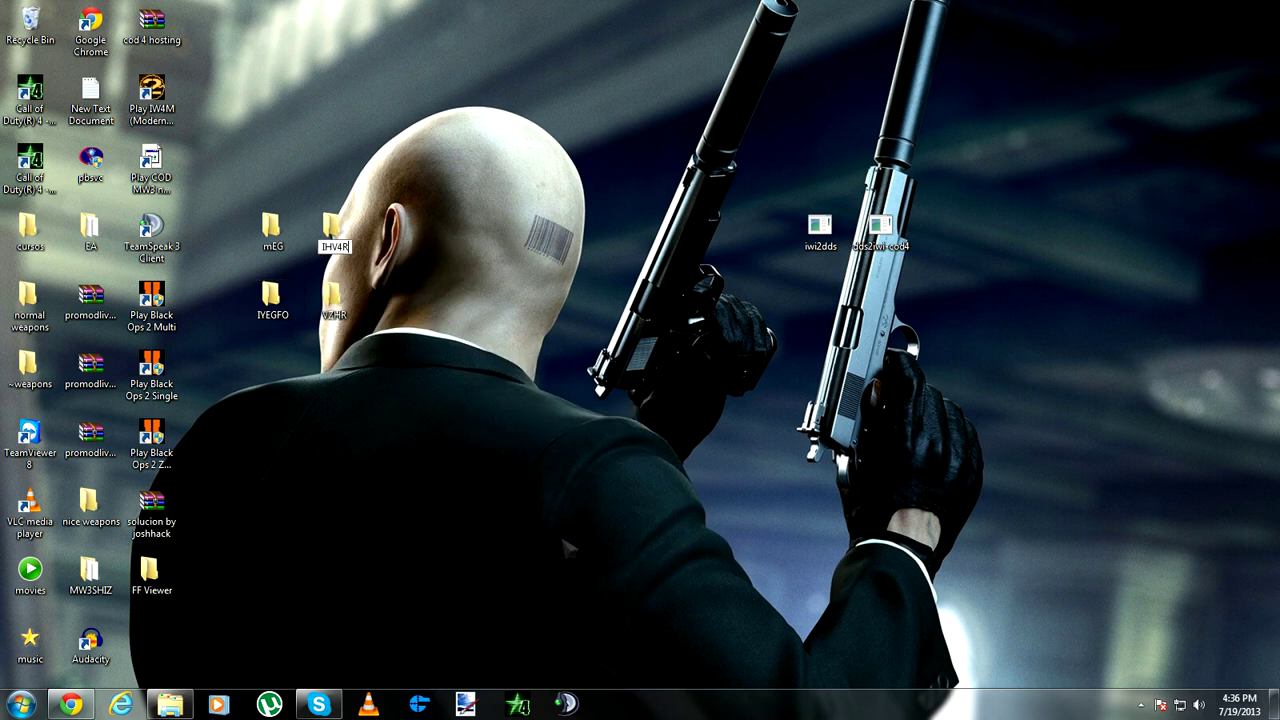
pyautogui.write('R')
pyautogui.press('Return')
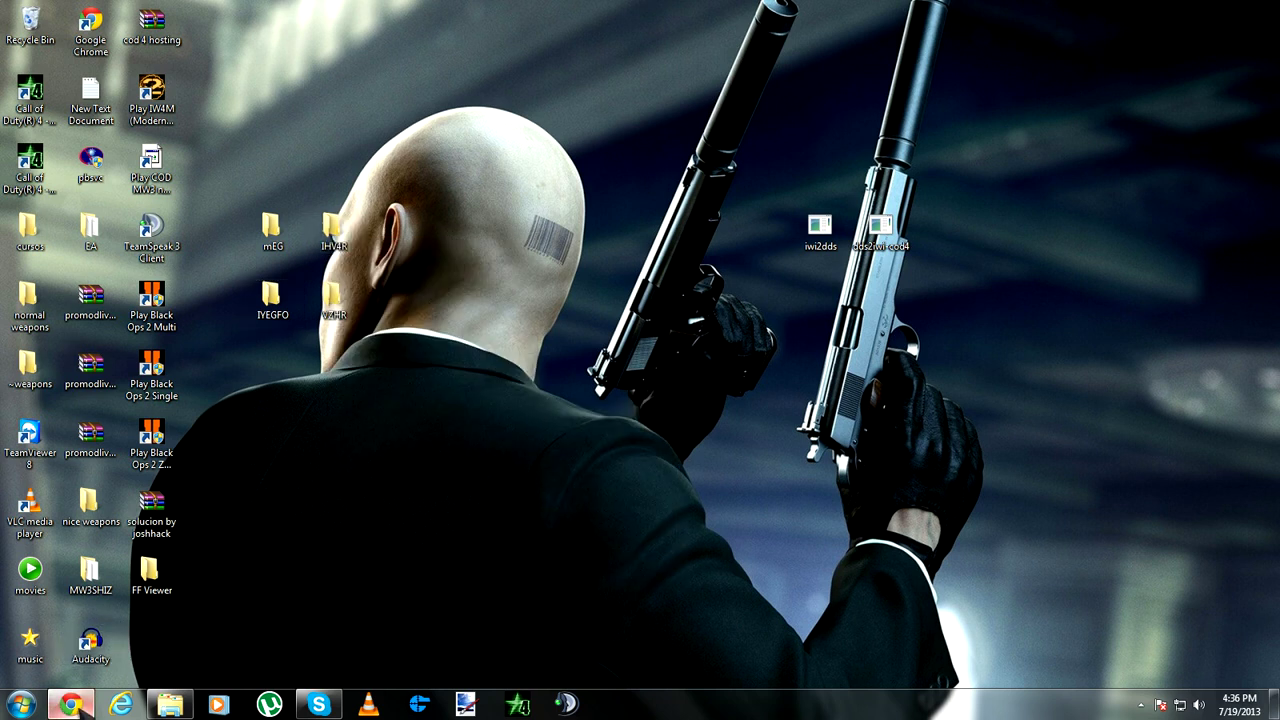
# - Extract all files of the downloaded "Dark" glass cursors archive into the IHV4R folder on the desktop
pyautogui.click(70, 704)
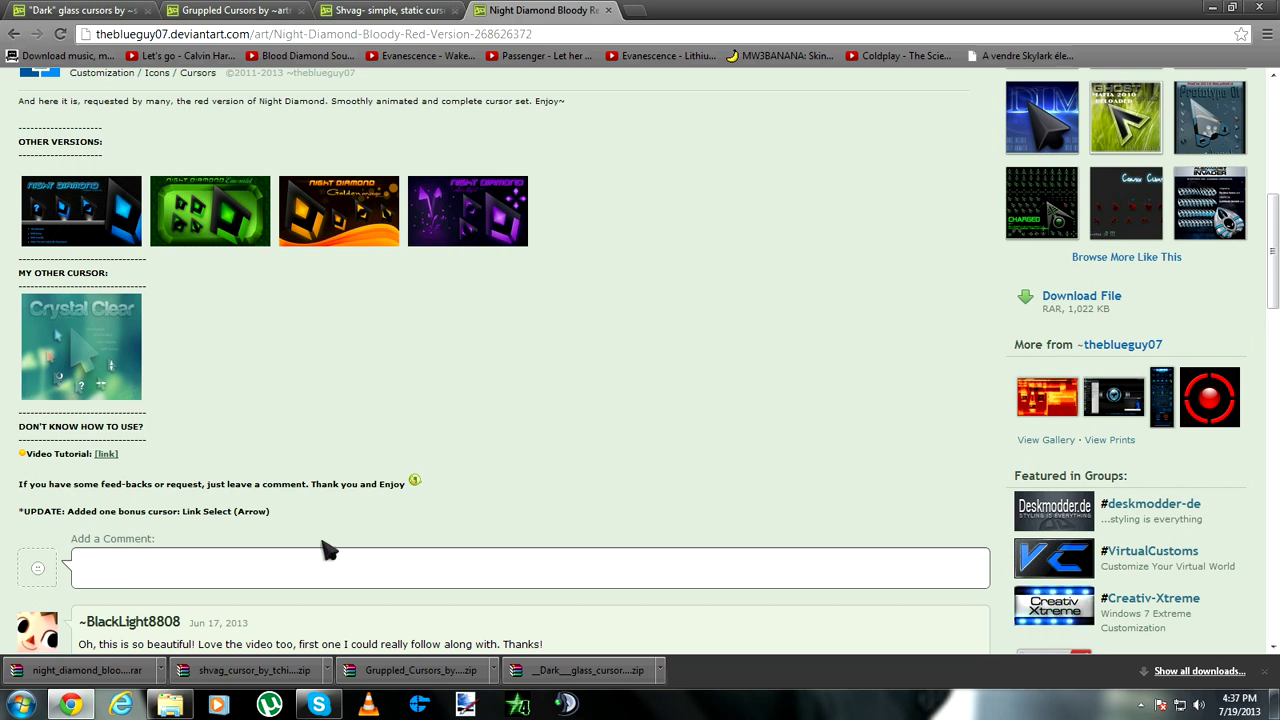
pyautogui.click(560, 670)
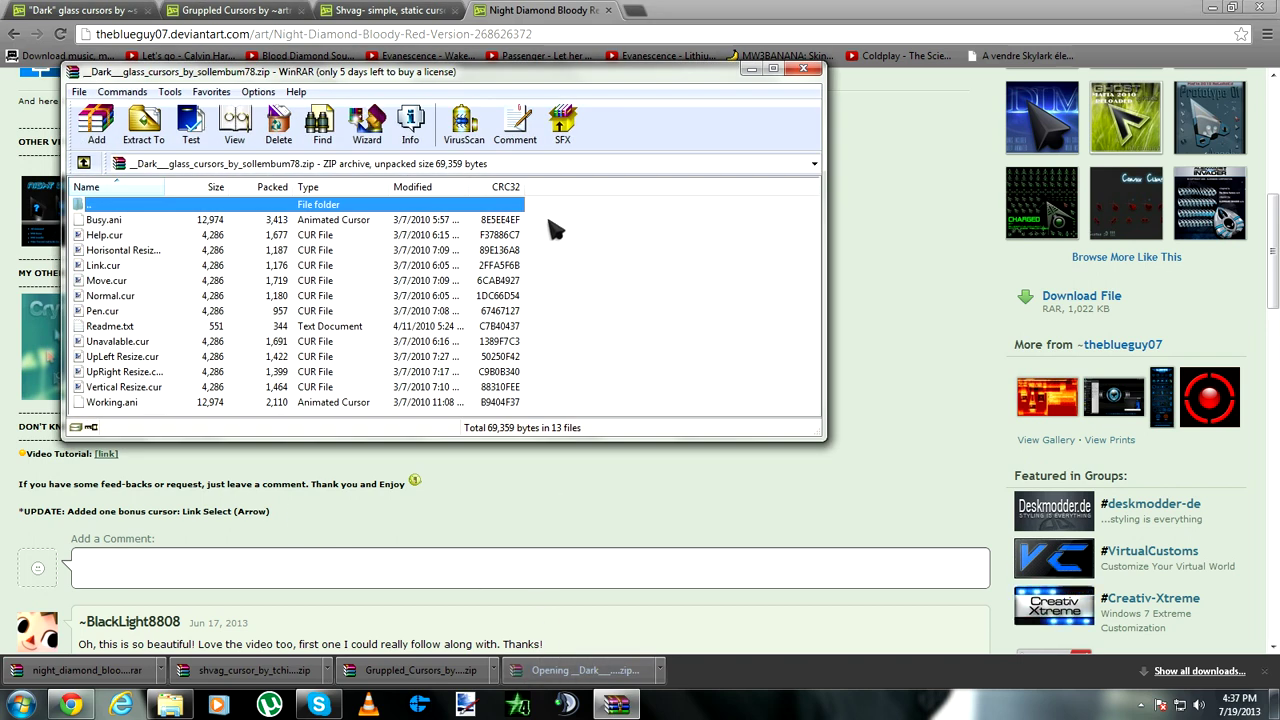
pyautogui.moveTo(523, 222); pyautogui.dragTo(440, 416)
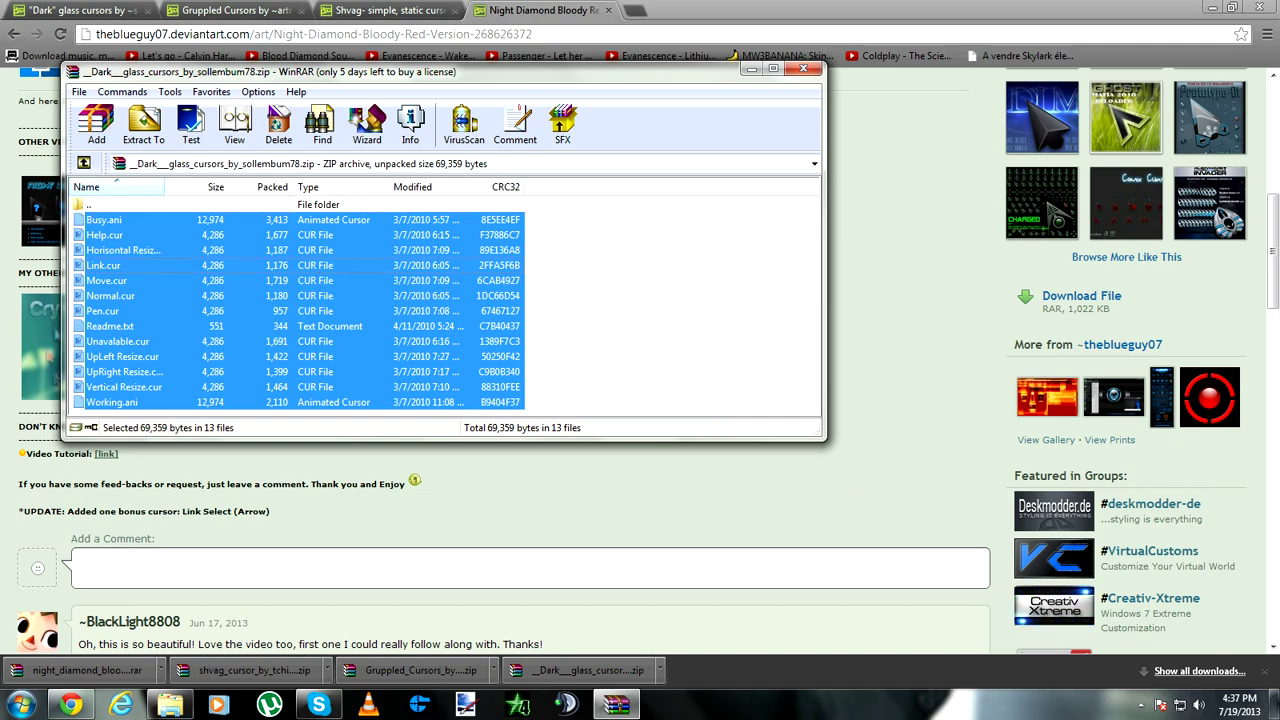
pyautogui.moveTo(110, 296); pyautogui.dragTo(1088, 612)
pyautogui.moveTo(348, 233); pyautogui.dragTo(348, 235)
# - Extract the Gruppled folder from the downloaded Gruppled Cursors archive to the desktop
pyautogui.click(70, 705)
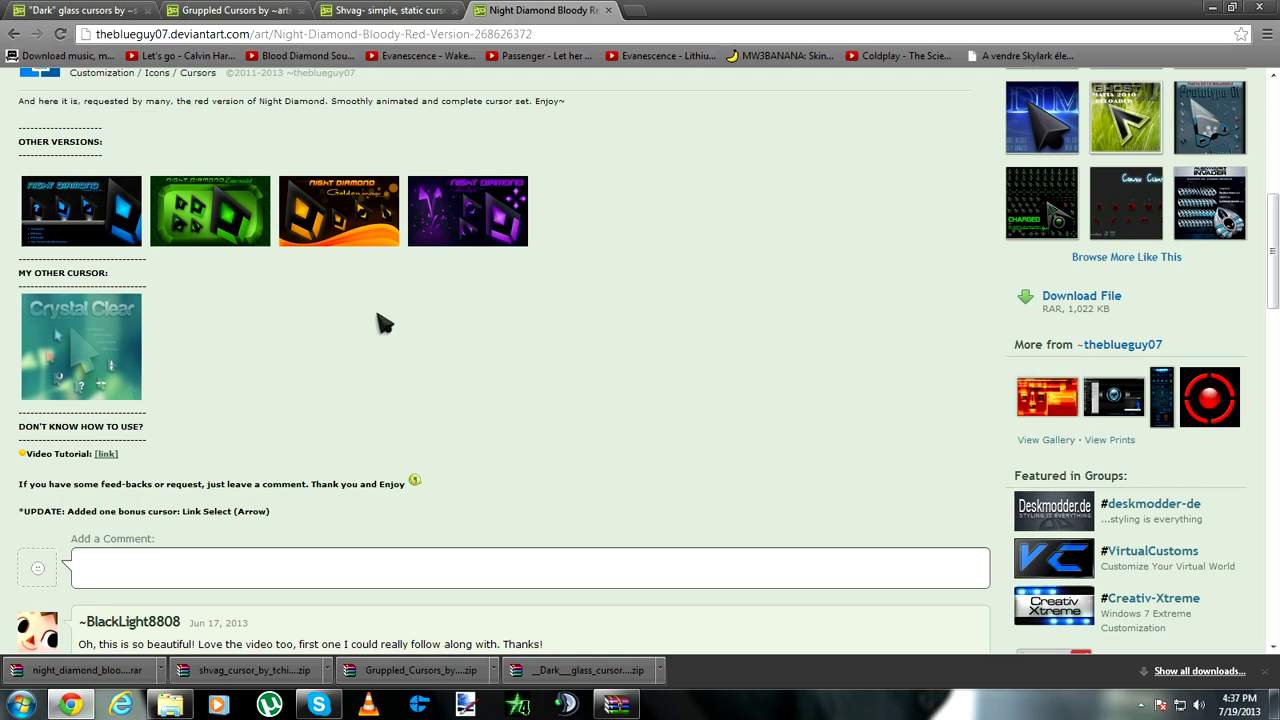
pyautogui.click(395, 670)
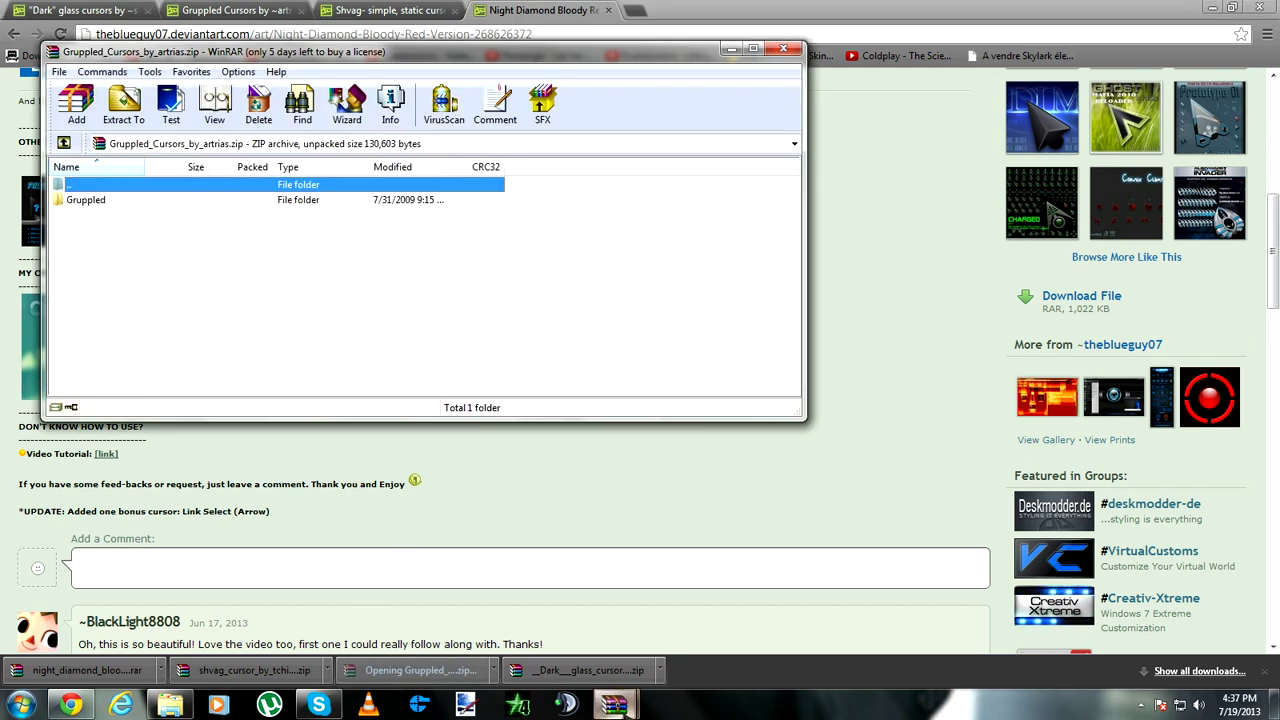
pyautogui.moveTo(615, 705)
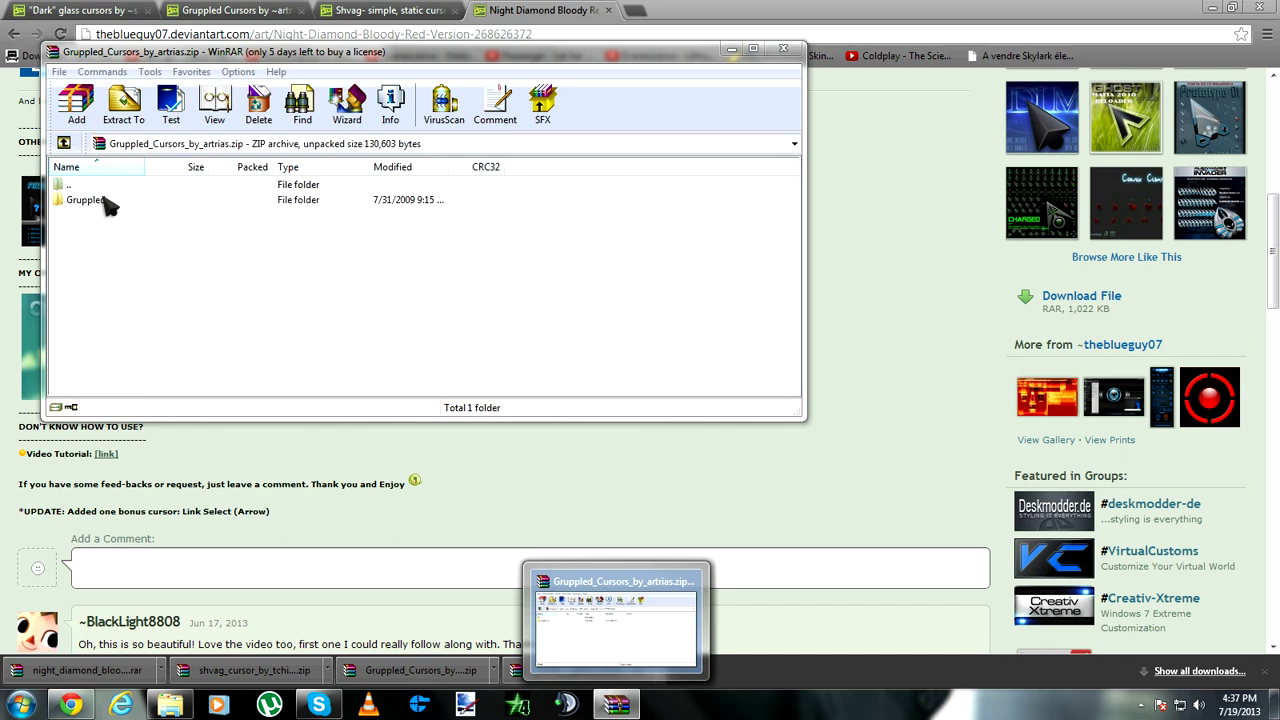
pyautogui.click(108, 203)
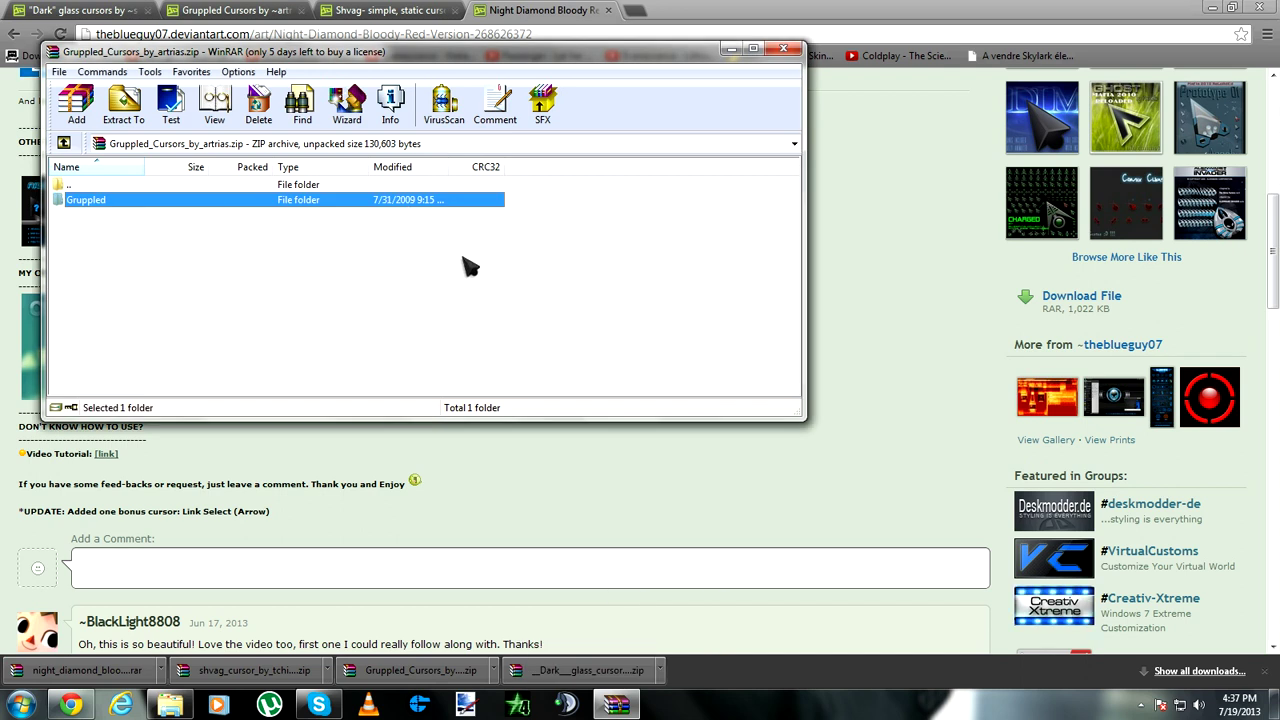
pyautogui.moveTo(1056, 522); pyautogui.dragTo(1092, 657)
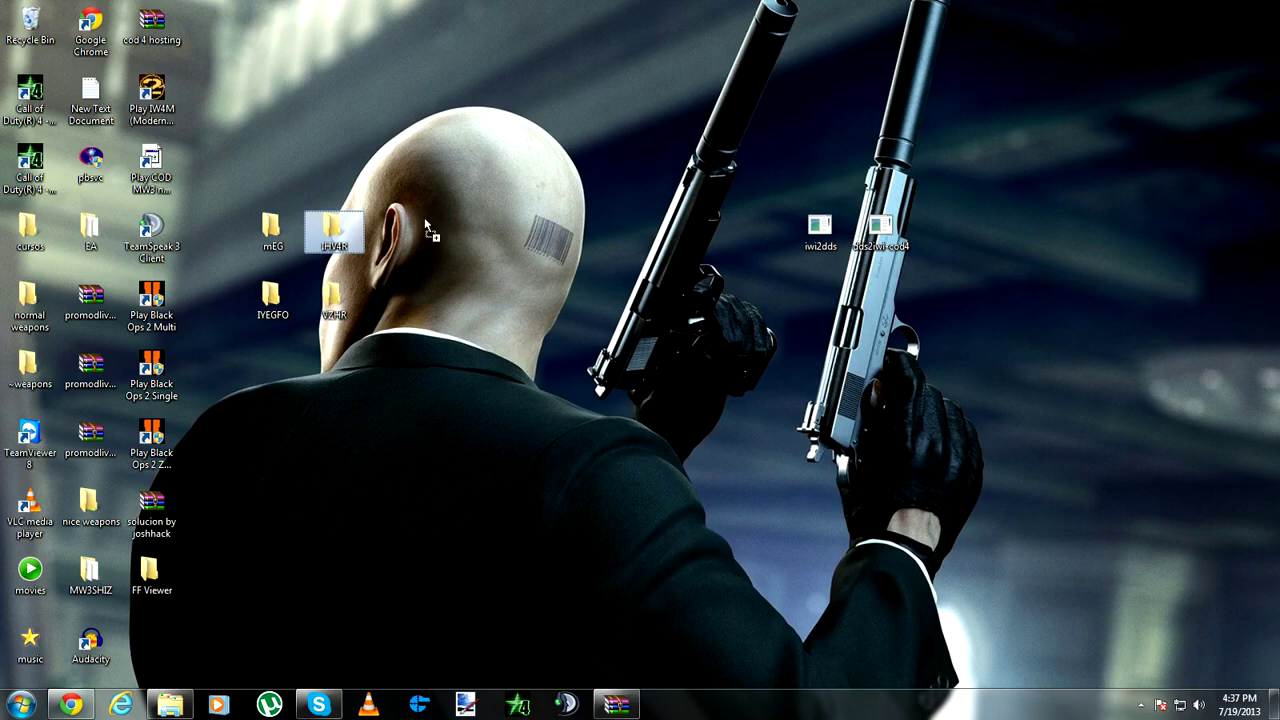
pyautogui.moveTo(439, 220); pyautogui.dragTo(415, 229)
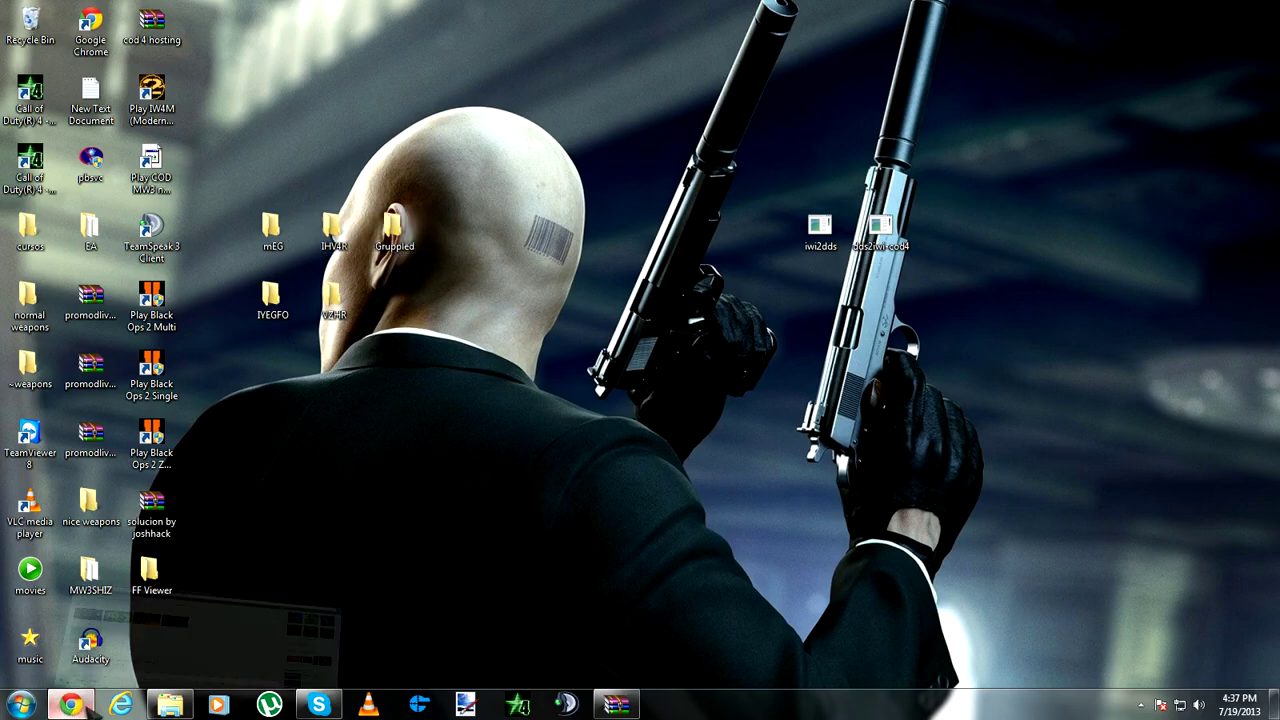
# - Extract the shvag folder from the downloaded Shvag cursors archive to the desktop, below the Gruppled folder
pyautogui.click(70, 704)
pyautogui.click(250, 670)
pyautogui.click(103, 219)
pyautogui.press('super+d')
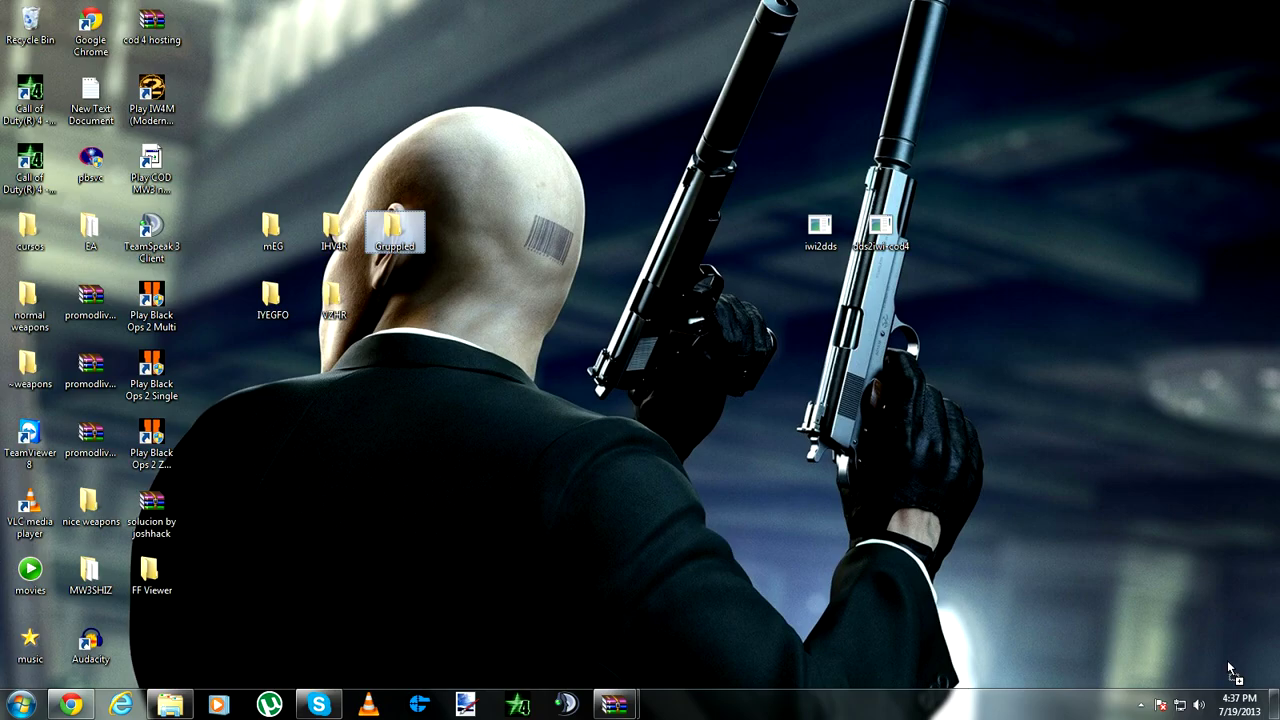
pyautogui.moveTo(402, 318); pyautogui.dragTo(400, 316)
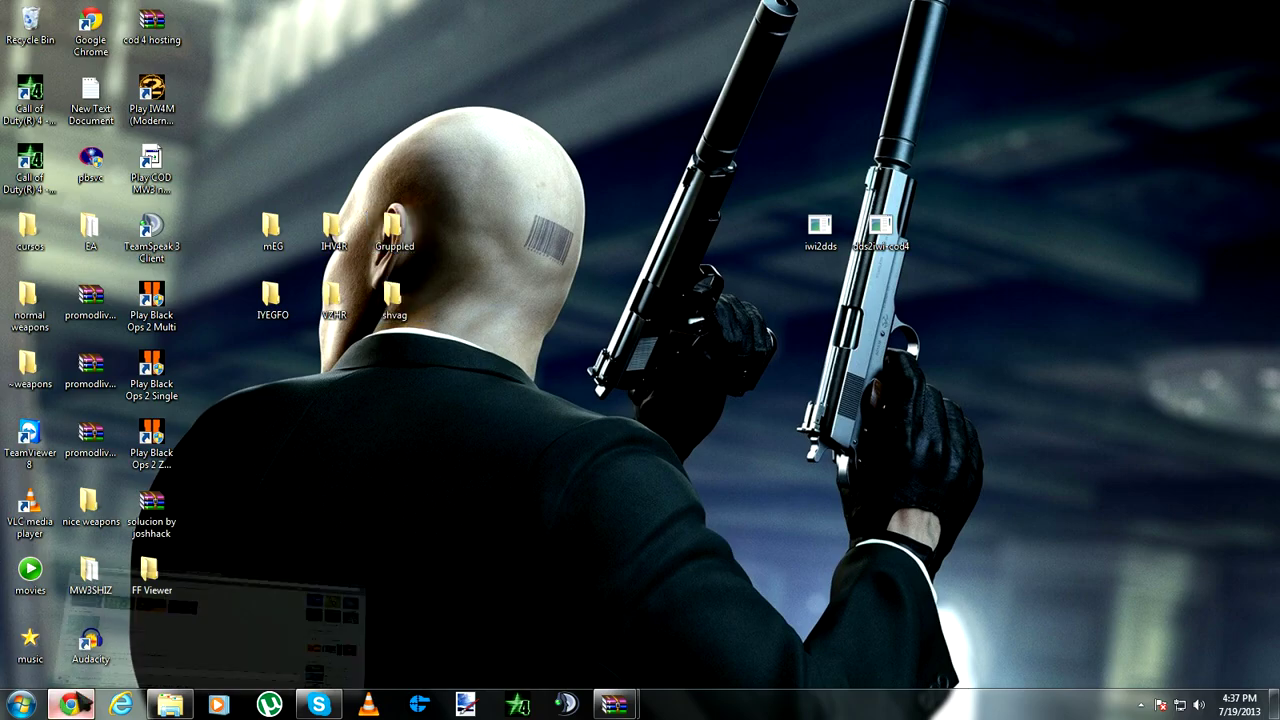
# - Extract the Night Diamond Bloody Red Version folder from its downloaded RAR archive to the desktop
pyautogui.click(70, 704)
pyautogui.click(85, 668)
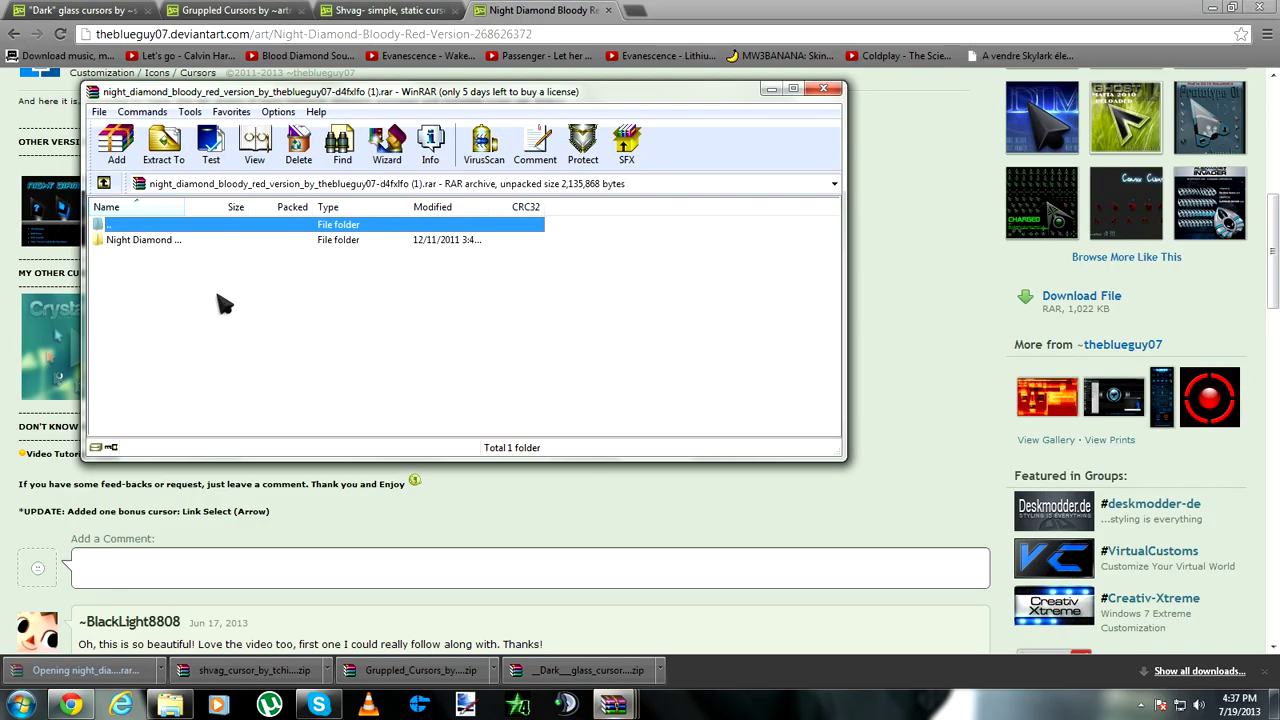
pyautogui.moveTo(145, 250); pyautogui.dragTo(737, 366)
pyautogui.press('super+d')
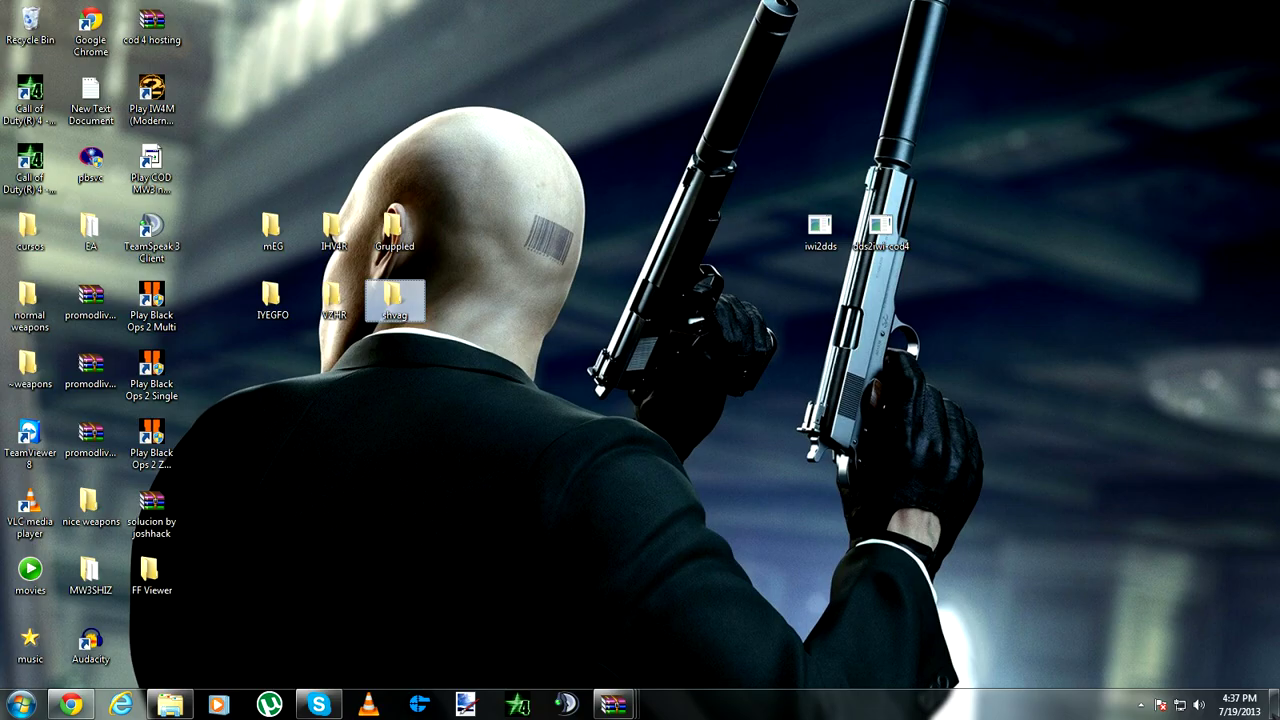
# - Delete the unneeded mEG, IYEGFO and VZHR folders from the desktop
pyautogui.moveTo(338, 368); pyautogui.dragTo(275, 285)
pyautogui.press('Delete')
pyautogui.press('Return')
pyautogui.press('Delete')
pyautogui.press('Return')
# - Close the WinRAR windows and open the IHV4R, Gruppled, shvag and Night Diamond folders together
pyautogui.rightClick(612, 704)
pyautogui.click(590, 663)
pyautogui.click(350, 246)
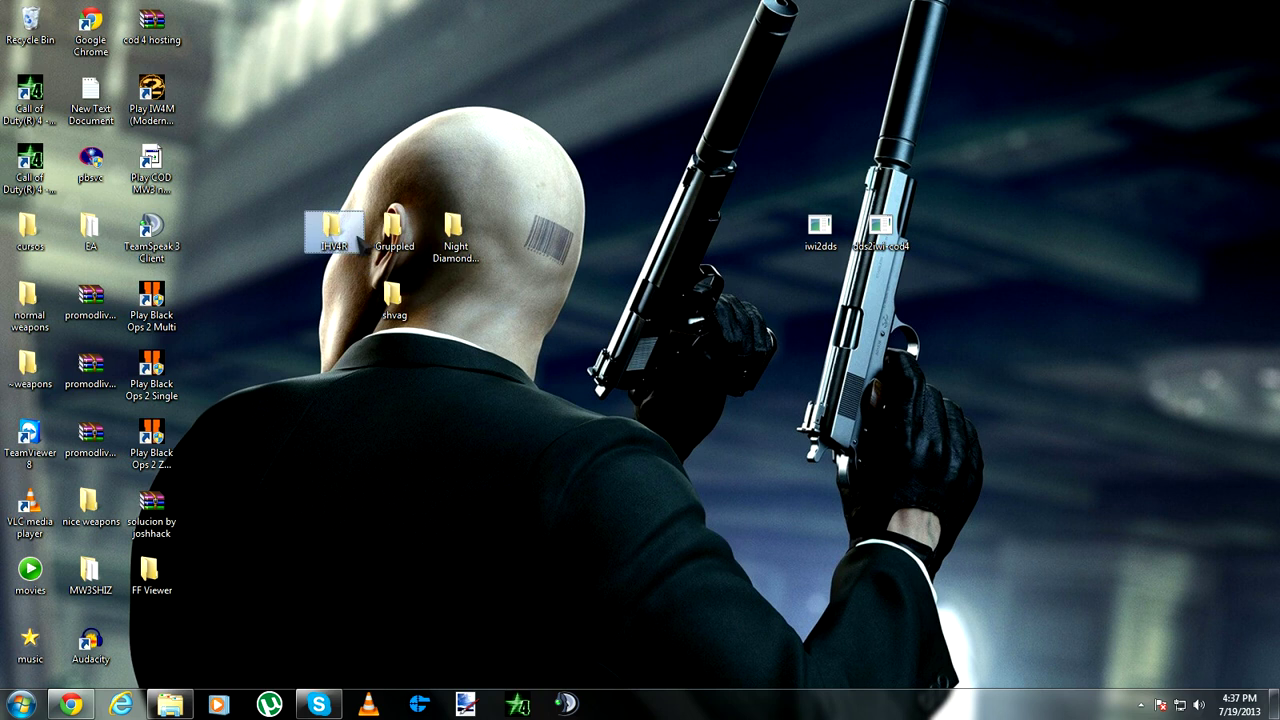
pyautogui.moveTo(468, 162)
pyautogui.mouseDown()
pyautogui.moveTo(310, 322)
pyautogui.moveTo(328, 365)
pyautogui.mouseUp()
pyautogui.press('Return')
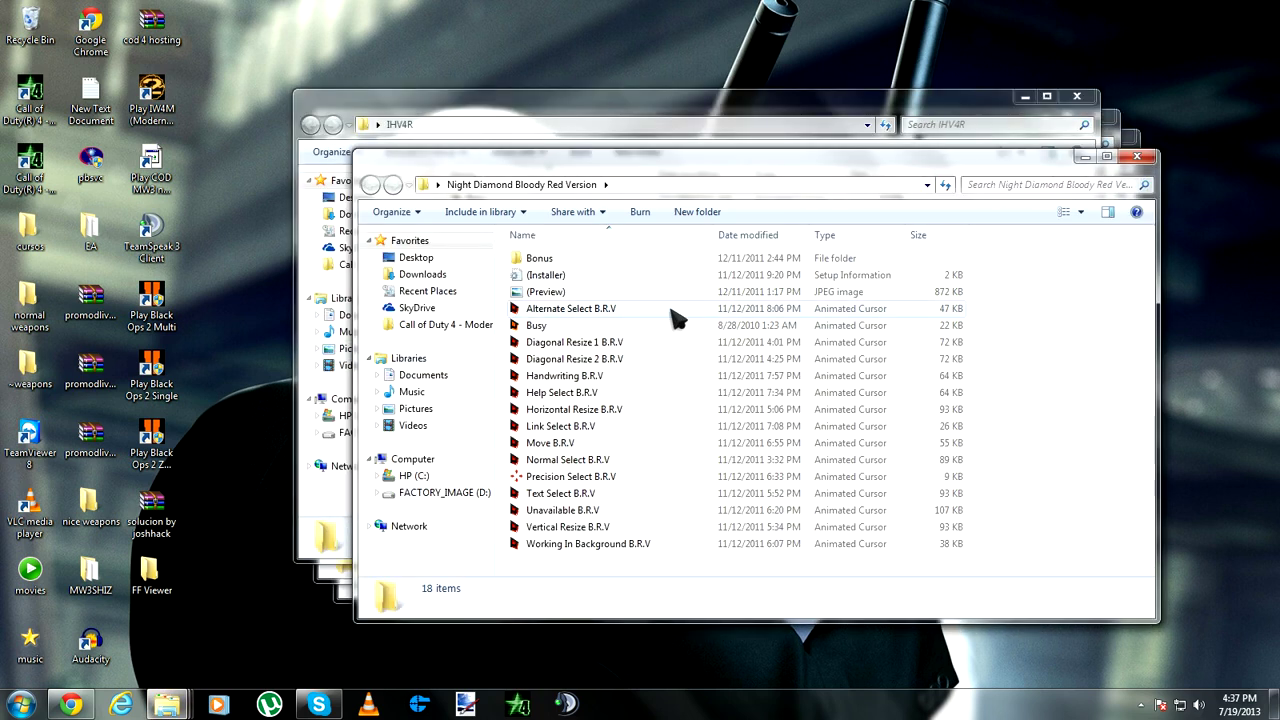
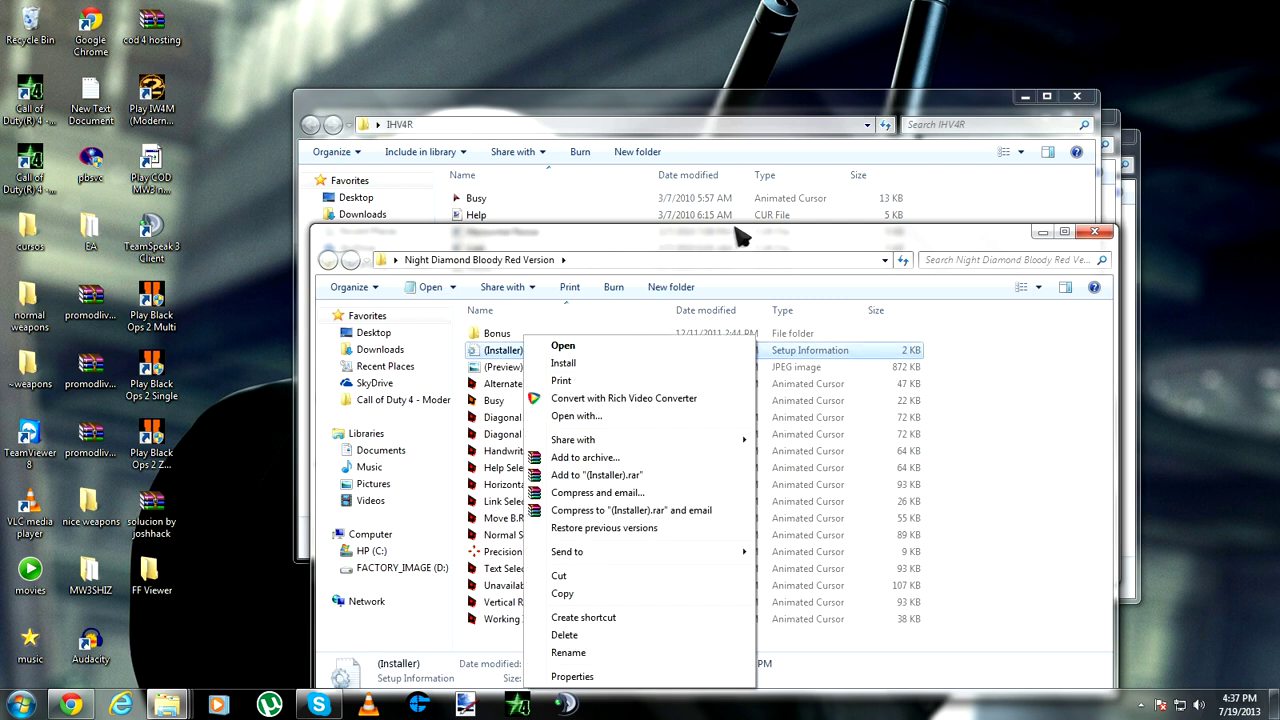
# - Close the Night Diamond Bloody Red Version and IHV4R folder windows
pyautogui.moveTo(796, 243); pyautogui.dragTo(796, 164)
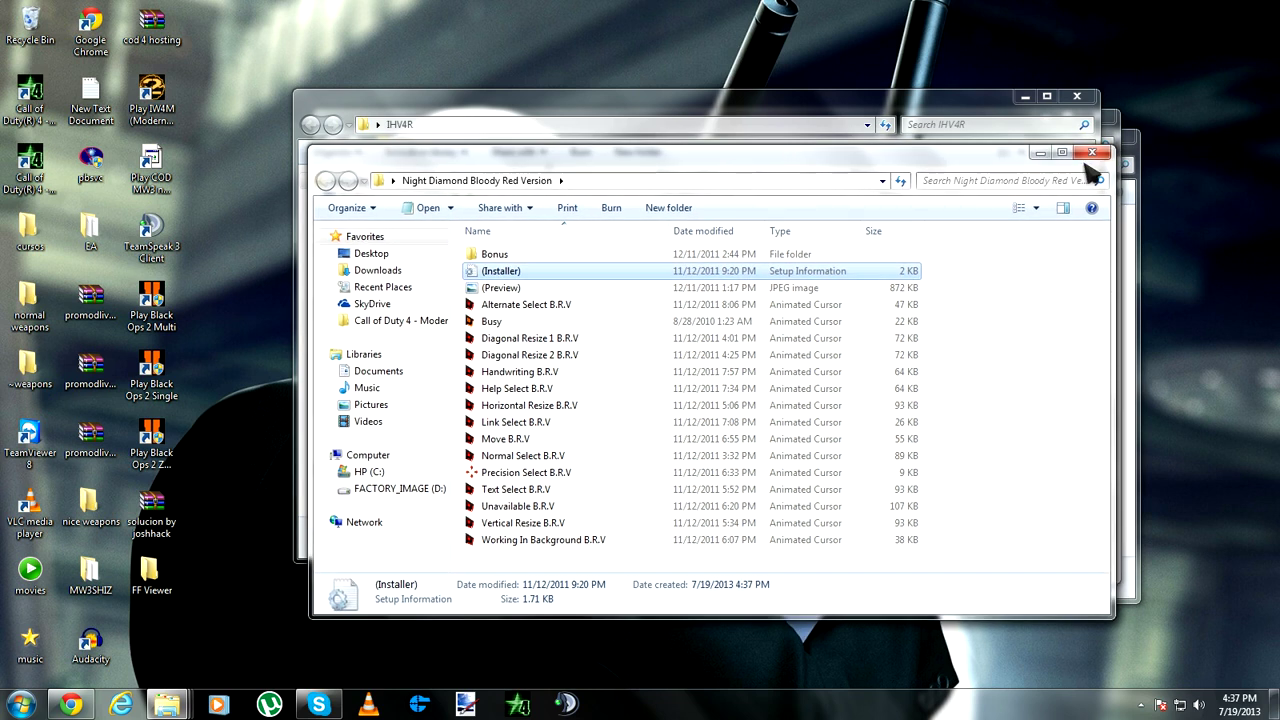
pyautogui.click(1090, 155)
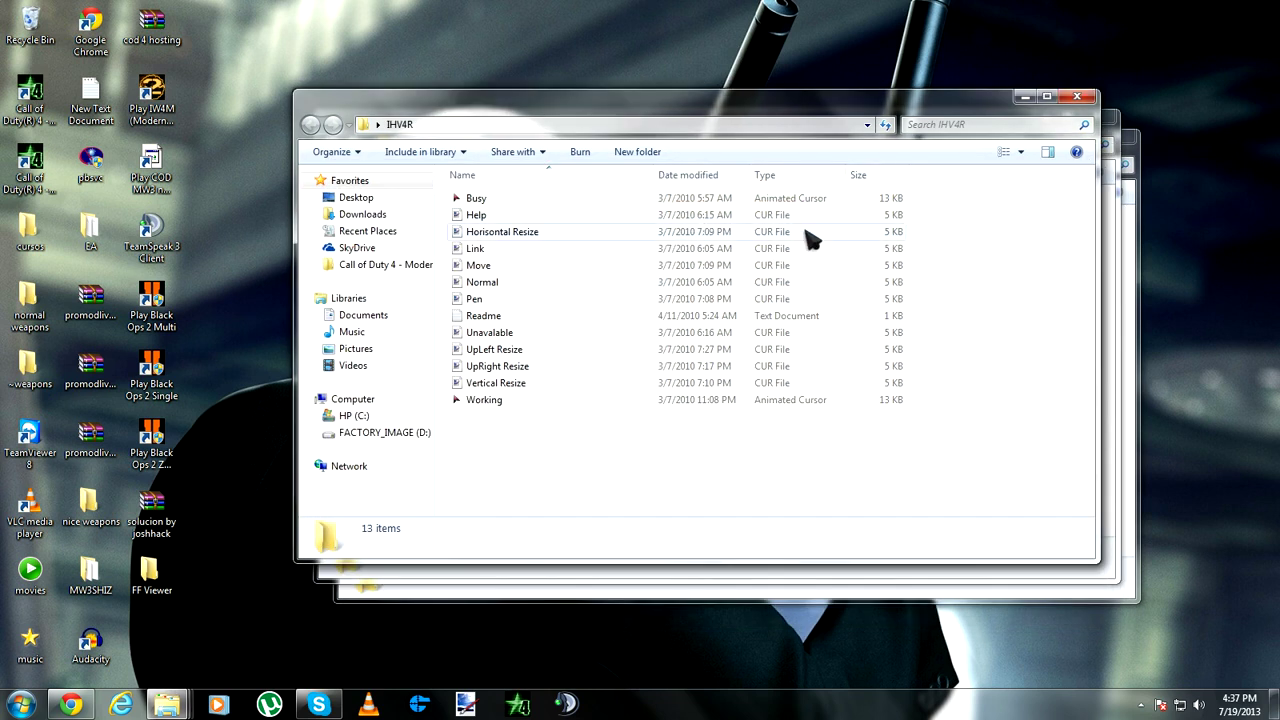
pyautogui.click(1076, 96)
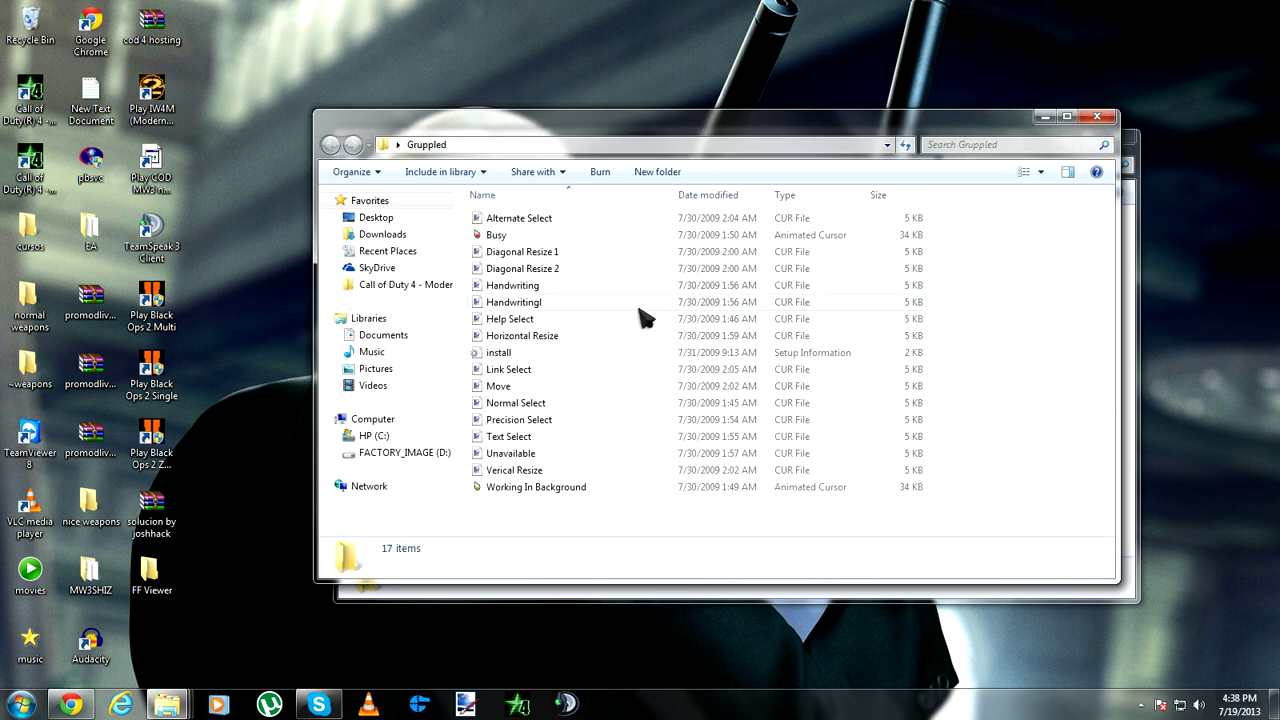
# - Install the Gruppled cursor set from its install setup file and close the Gruppled folder
pyautogui.rightClick(496, 352)
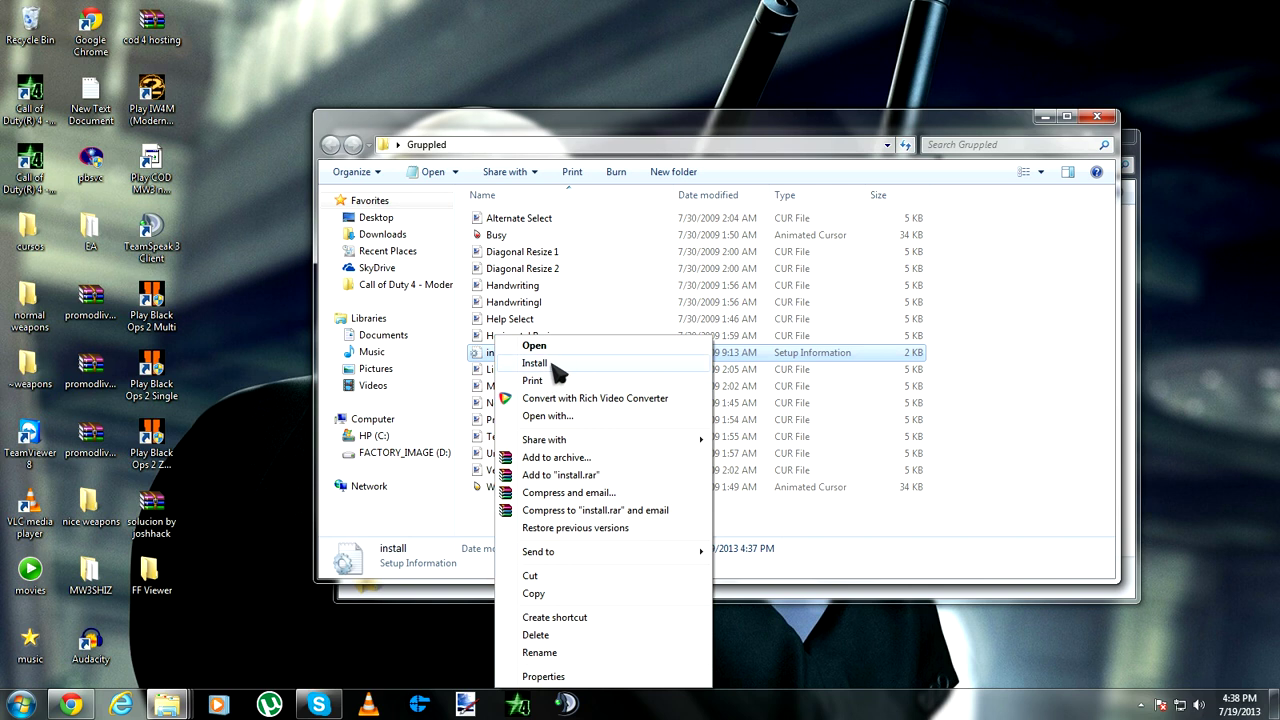
pyautogui.click(535, 363)
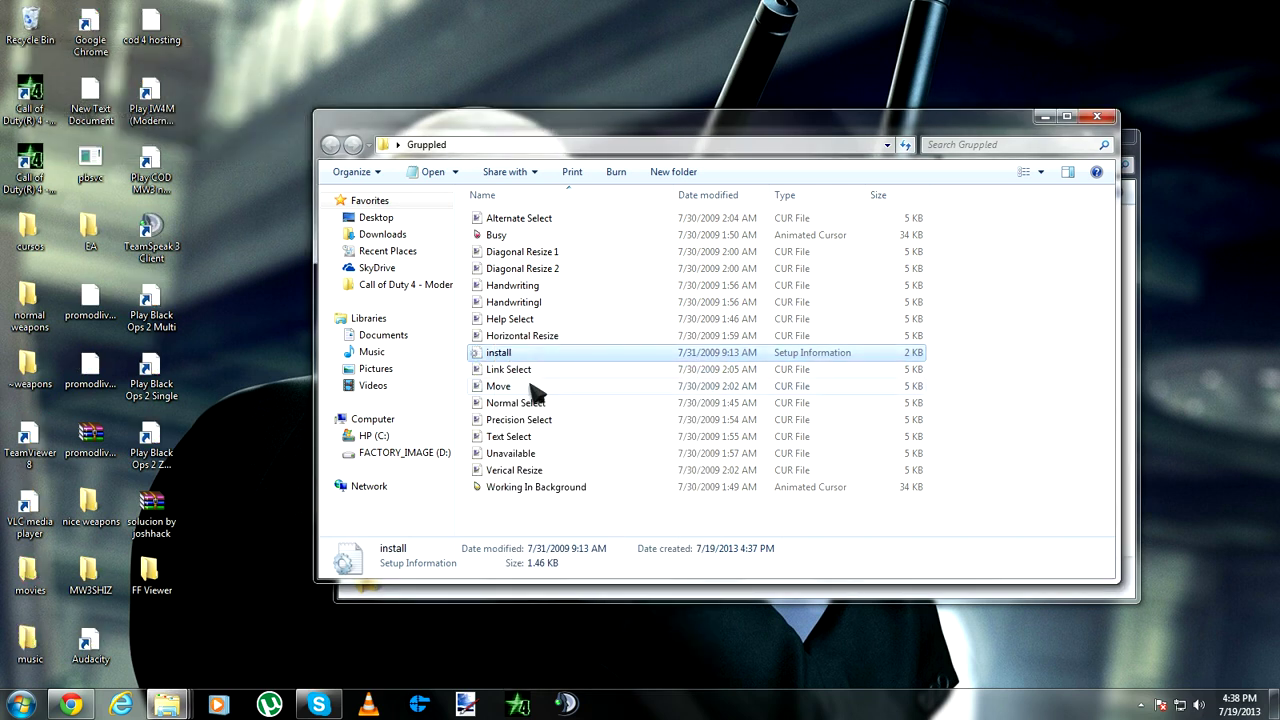
pyautogui.click(1097, 117)
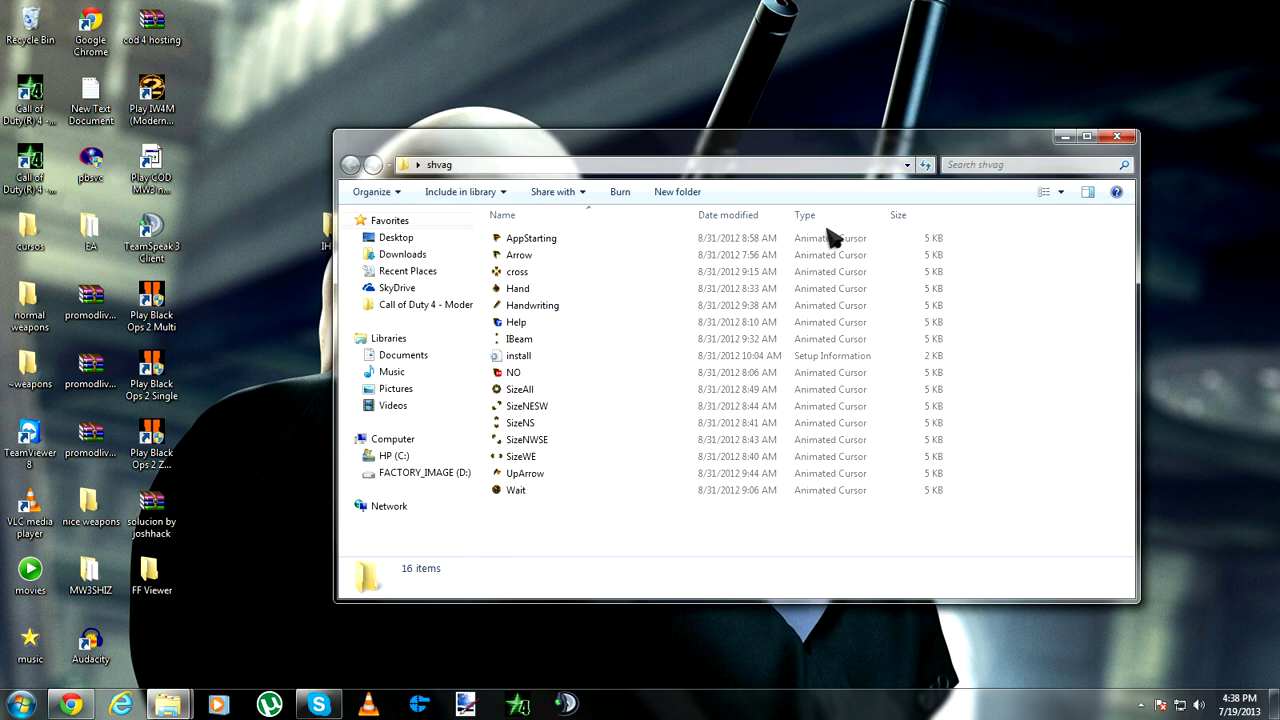
# - Install the shvag cursor set from its install setup file and close the shvag folder
pyautogui.rightClick(522, 355)
pyautogui.click(566, 364)
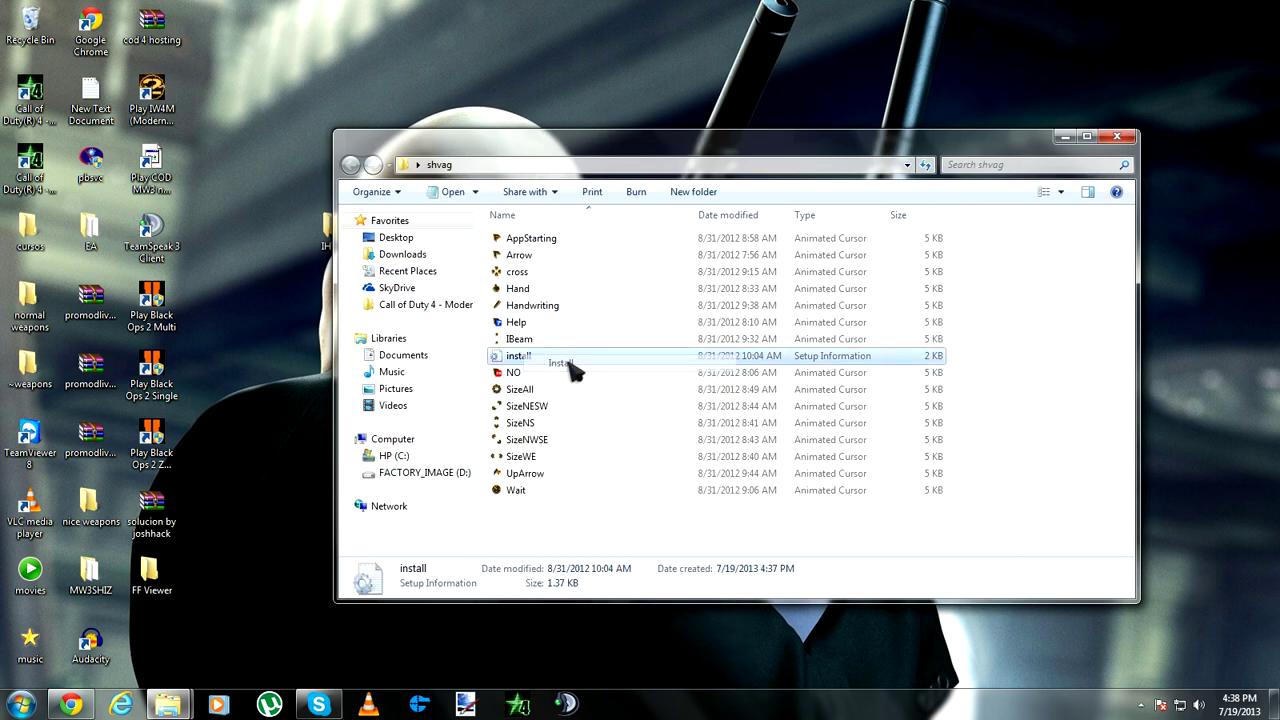
pyautogui.click(564, 105)
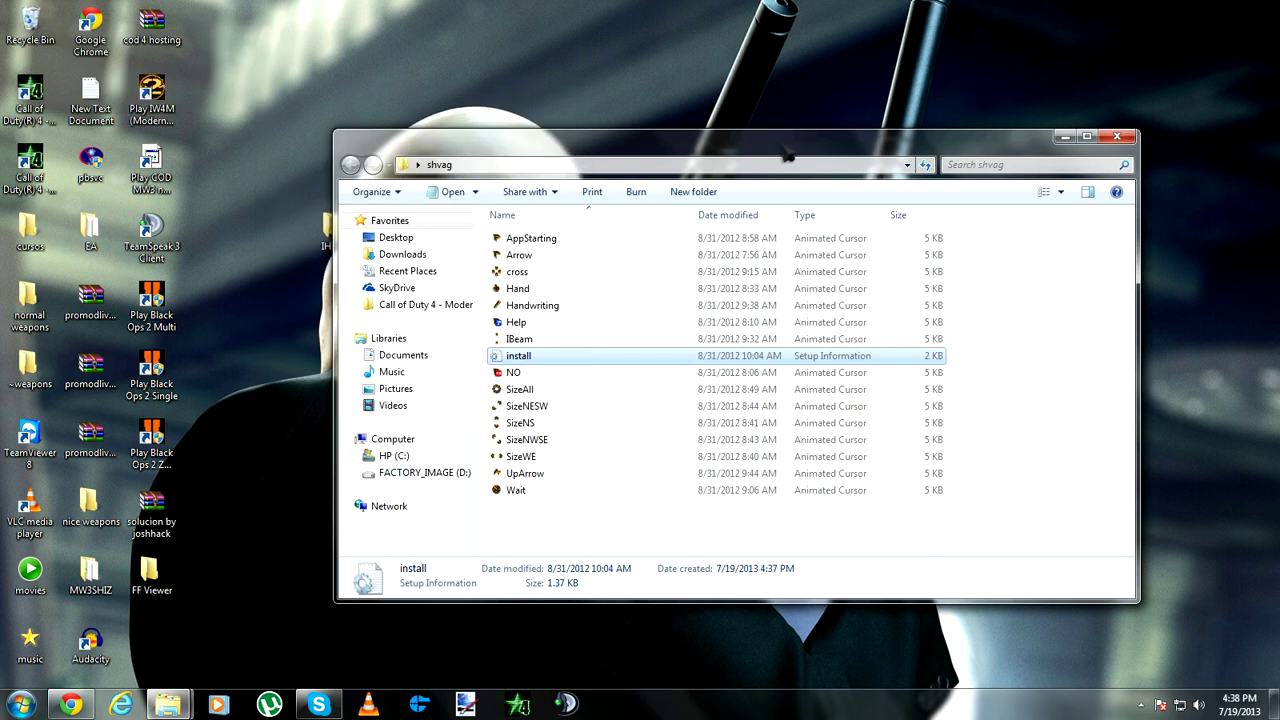
pyautogui.click(1117, 136)
# - Open the mouse pointer settings from the desktop's personalization options
pyautogui.rightClick(337, 138)
pyautogui.click(412, 371)
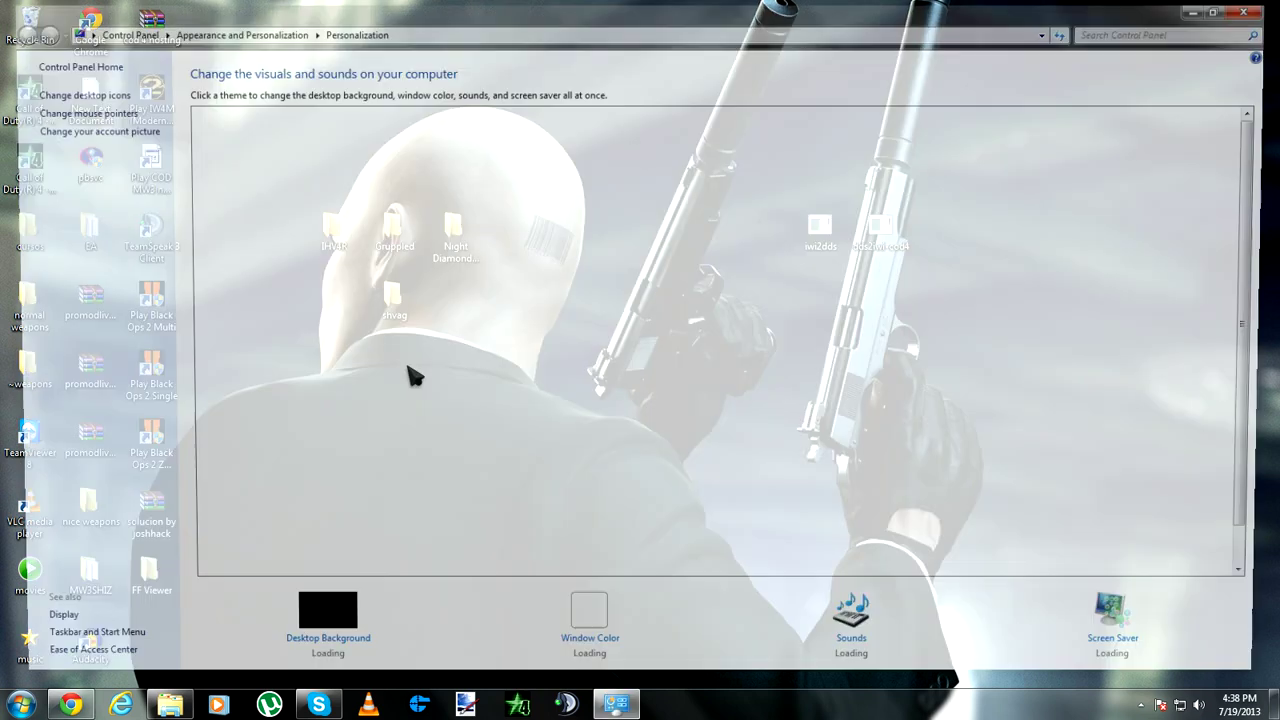
pyautogui.click(84, 112)
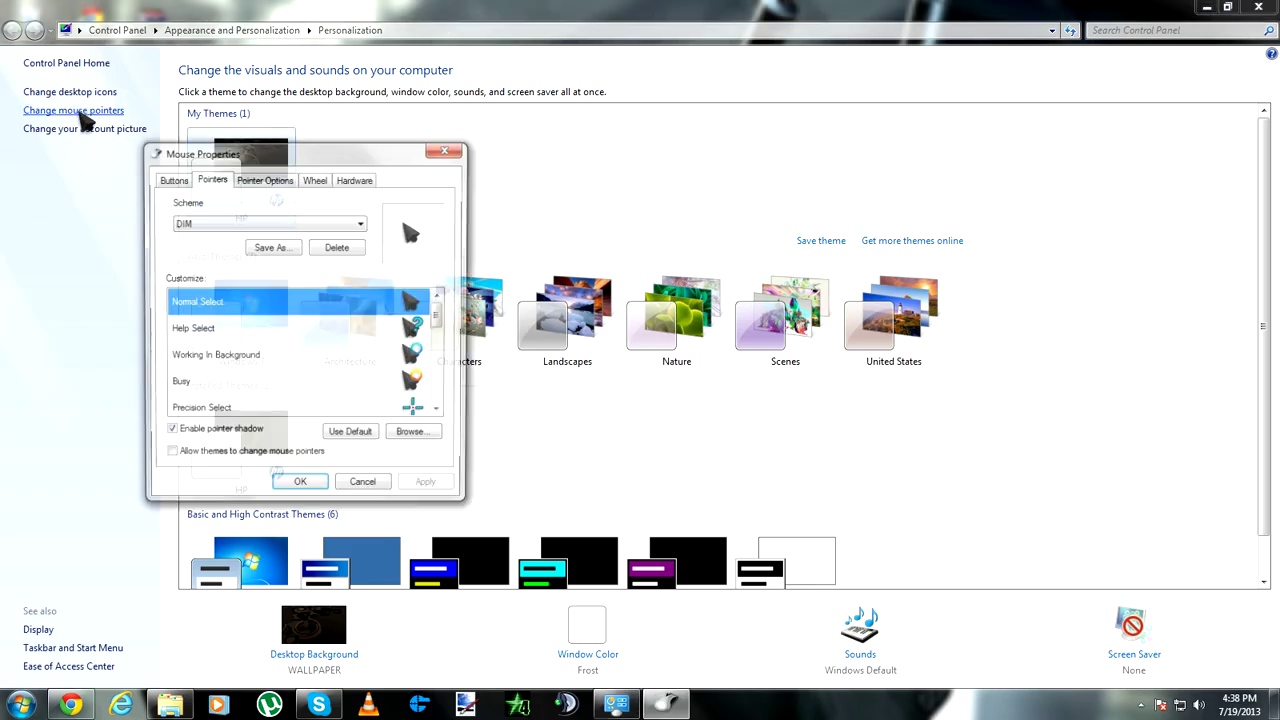
# - Apply the shvag pointer scheme, replacing the existing scheme of that name, and preview its Working In Background and Busy pointers
pyautogui.click(343, 224)
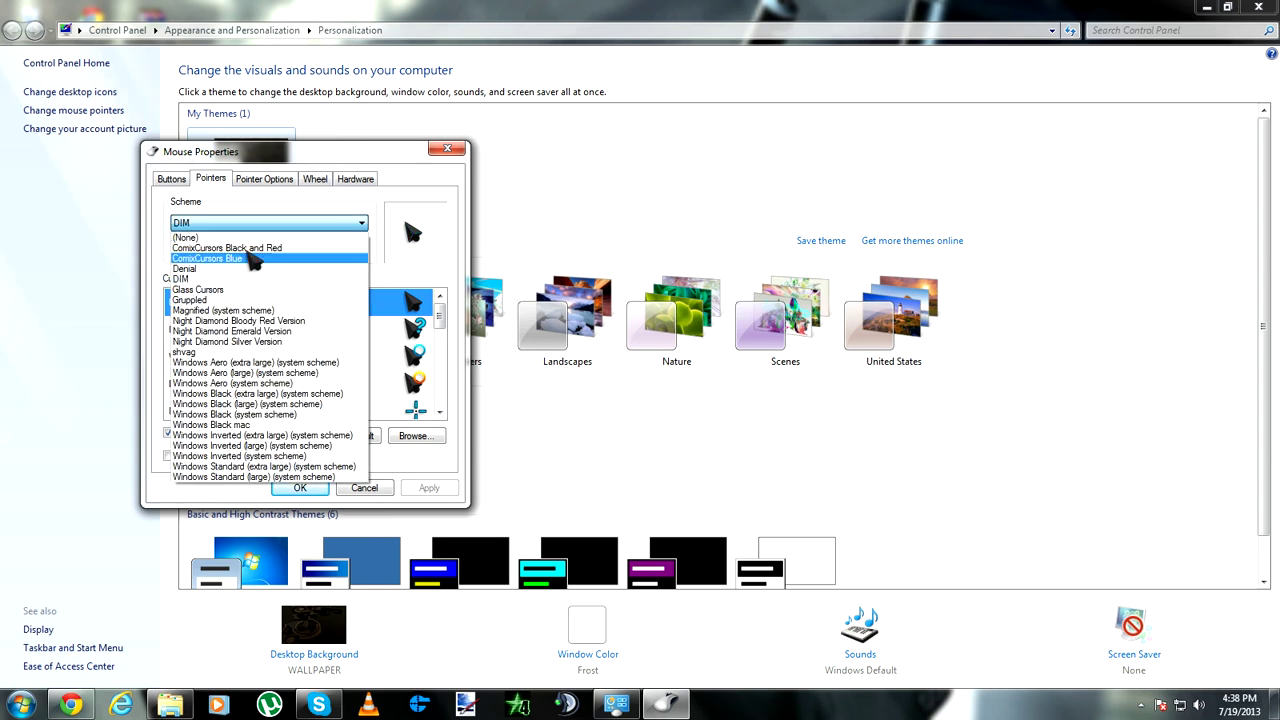
pyautogui.click(275, 353)
pyautogui.scroll(-1, 426, 321)
pyautogui.scroll(1, 430, 325)
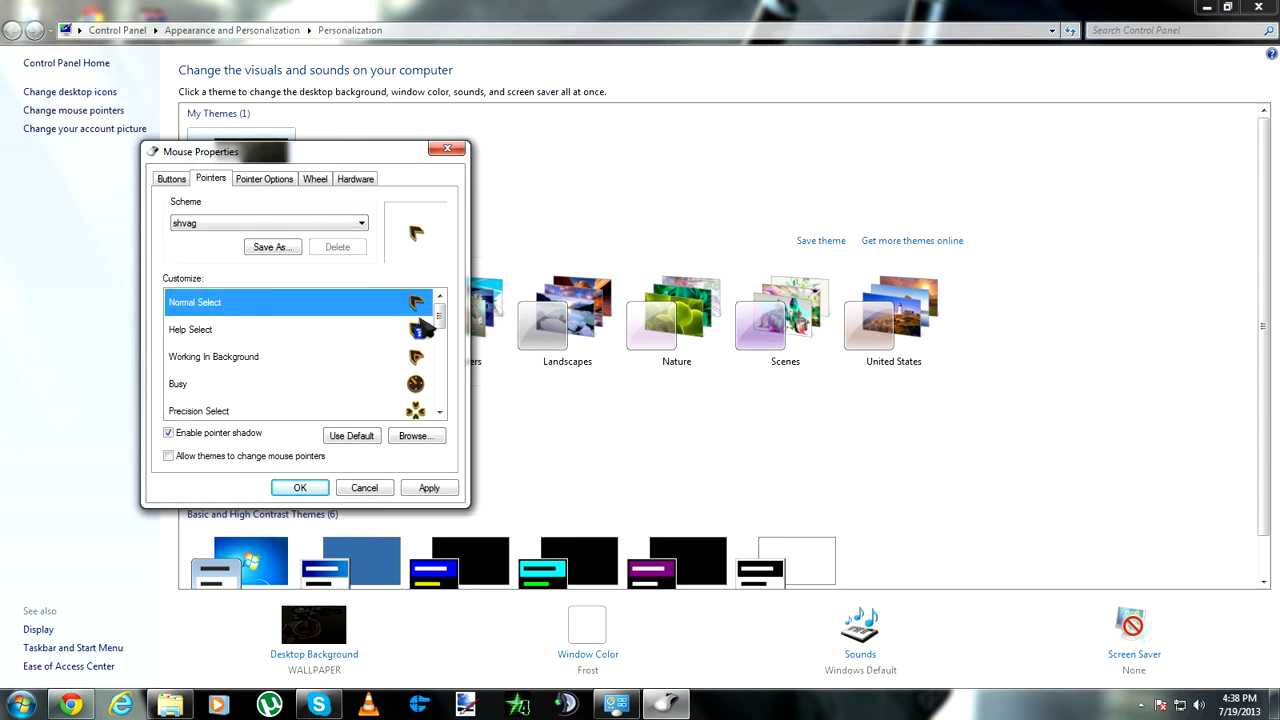
pyautogui.click(438, 487)
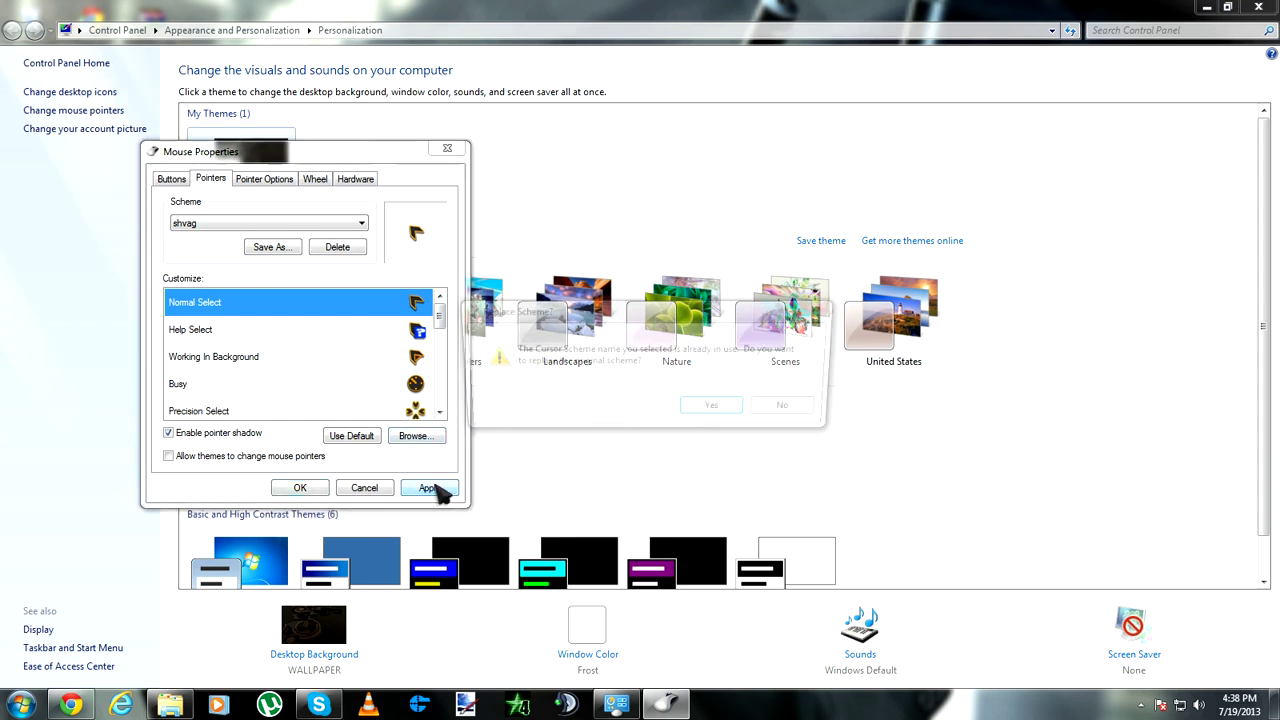
pyautogui.click(716, 409)
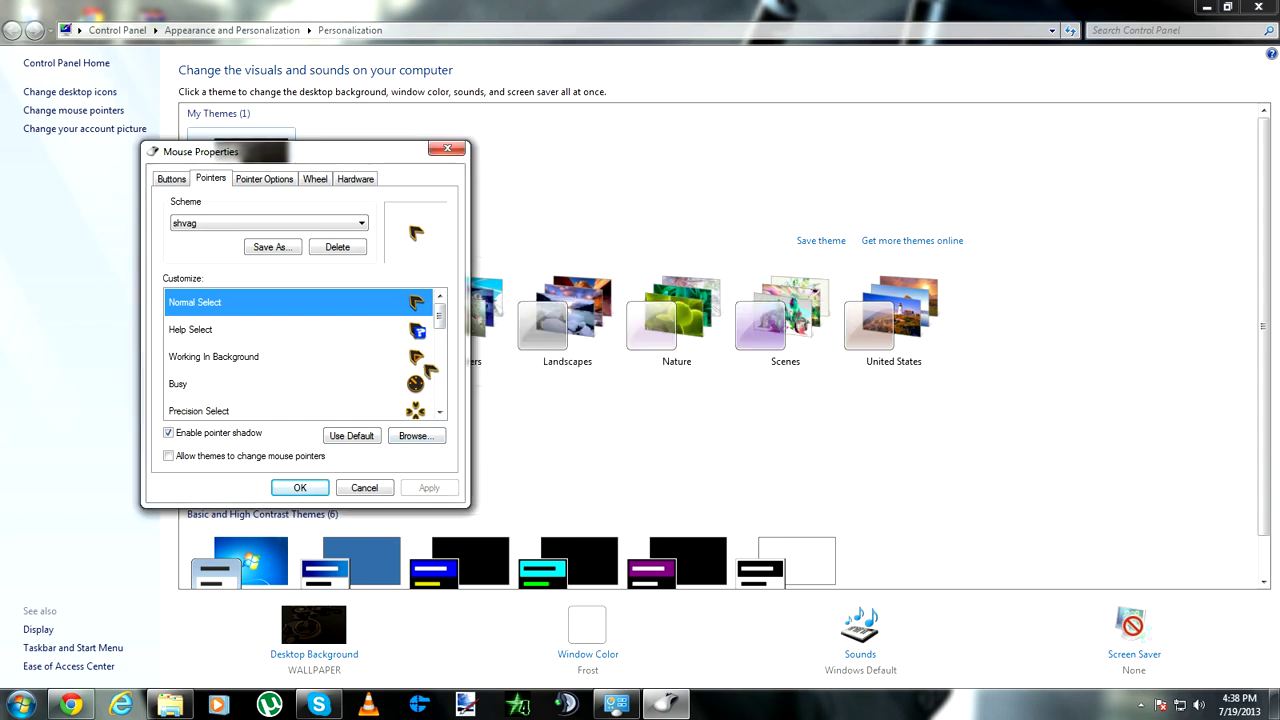
pyautogui.click(418, 358)
pyautogui.click(418, 385)
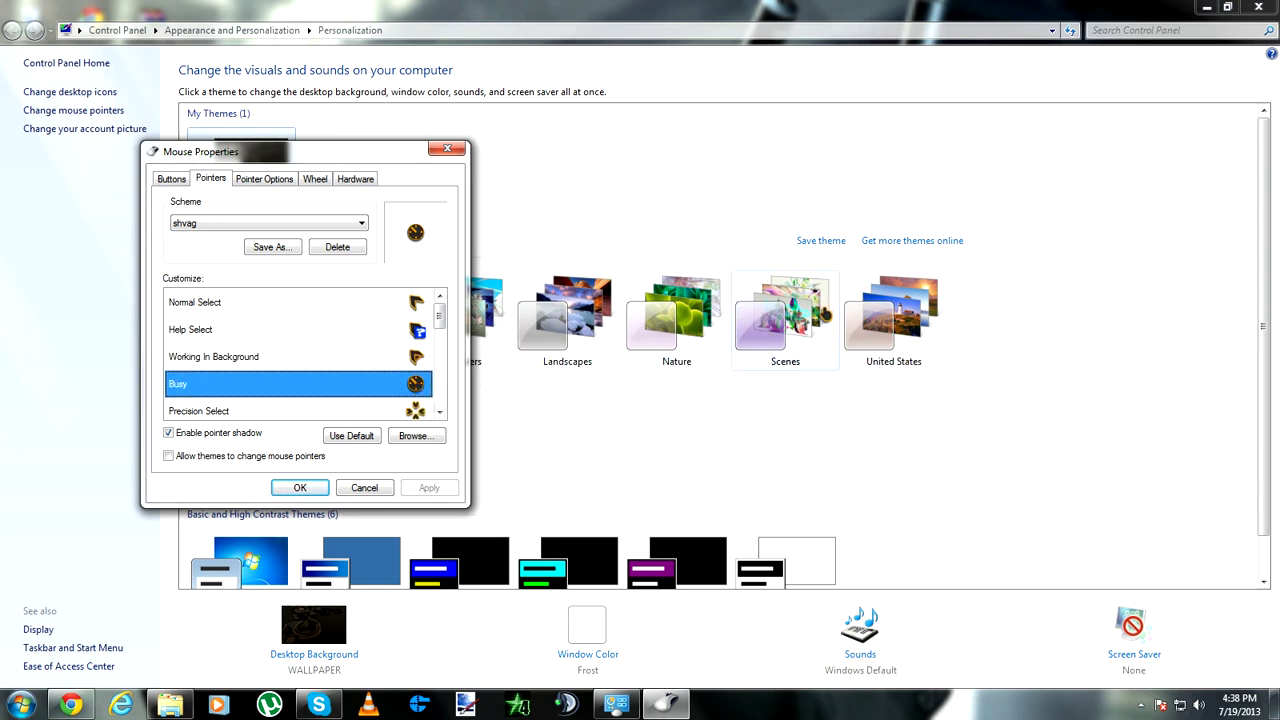
# - Preview the Denial, ComixCursors Blue, ComixCursors Black and Red, DIM and Glass Cursors pointer schemes
pyautogui.click(320, 223)
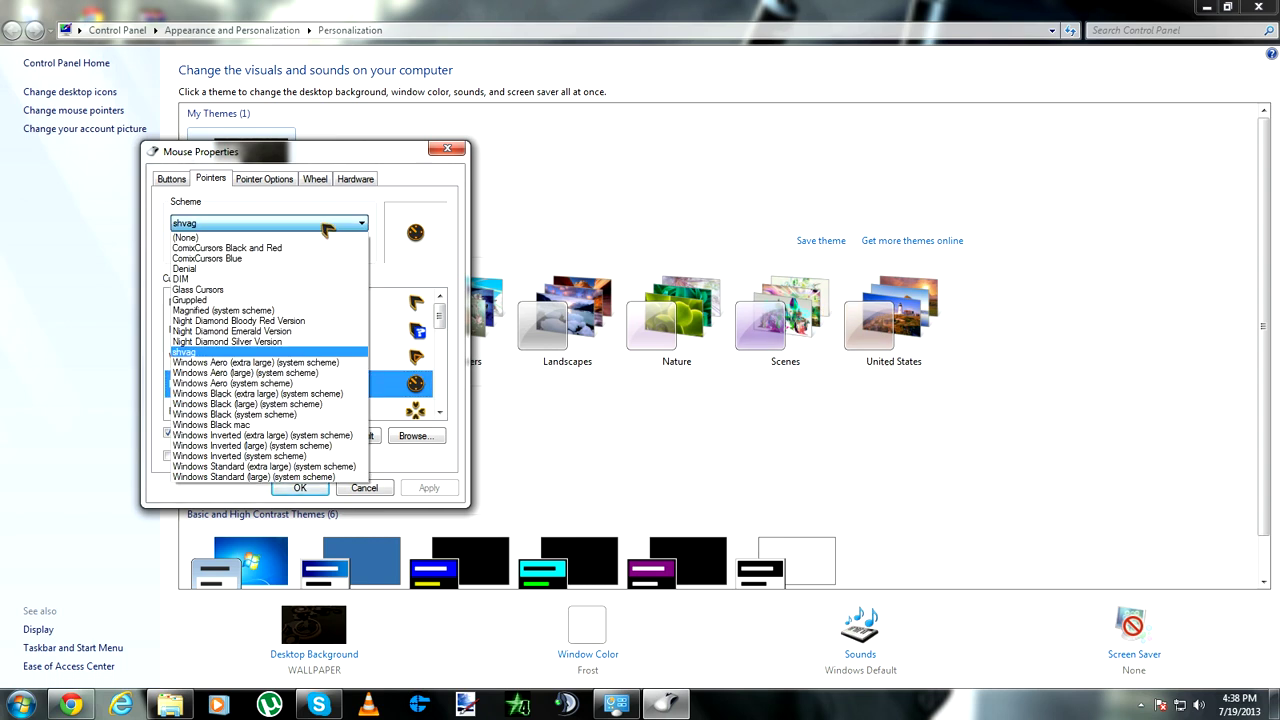
pyautogui.click(283, 281)
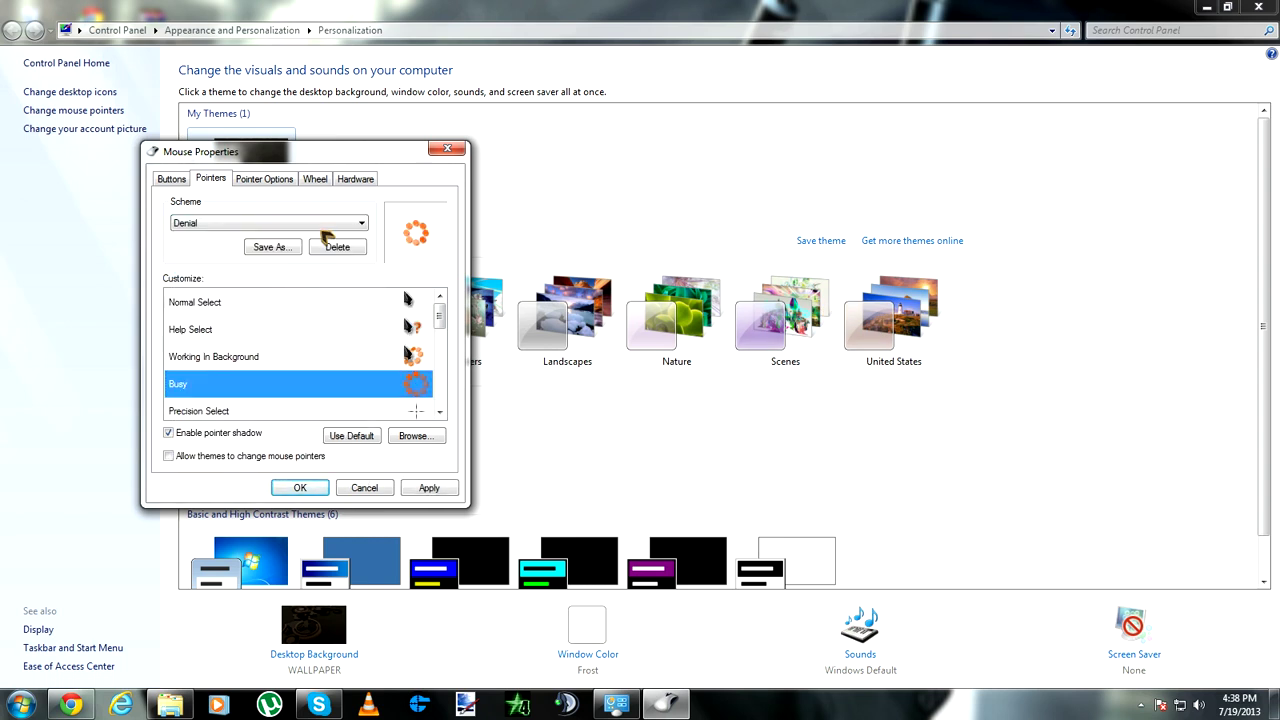
pyautogui.click(335, 223)
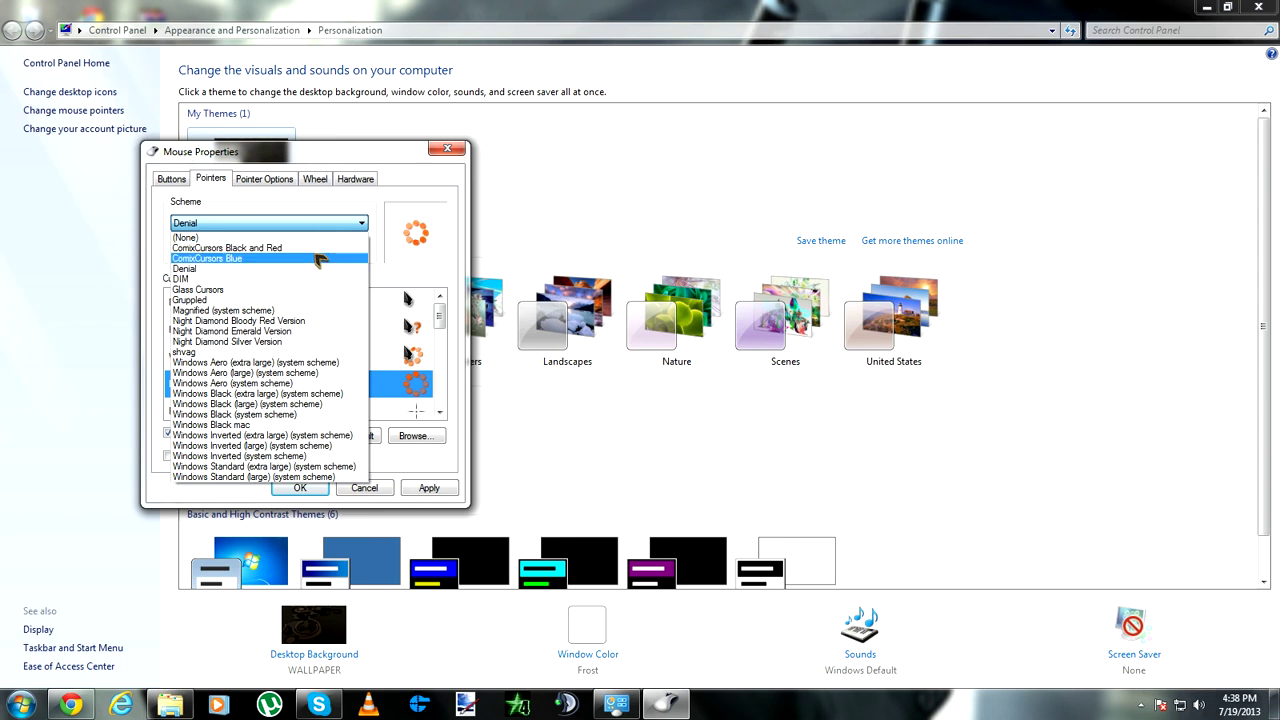
pyautogui.click(318, 255)
pyautogui.click(325, 226)
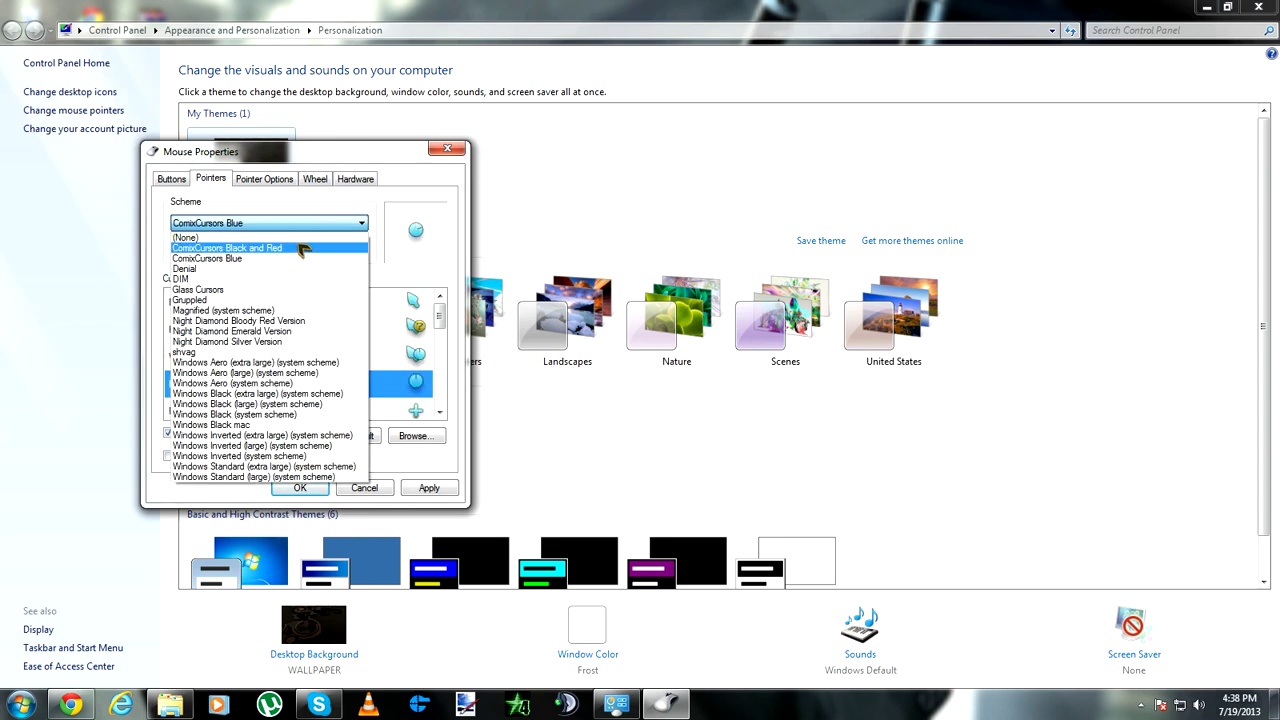
pyautogui.click(303, 248)
pyautogui.click(318, 226)
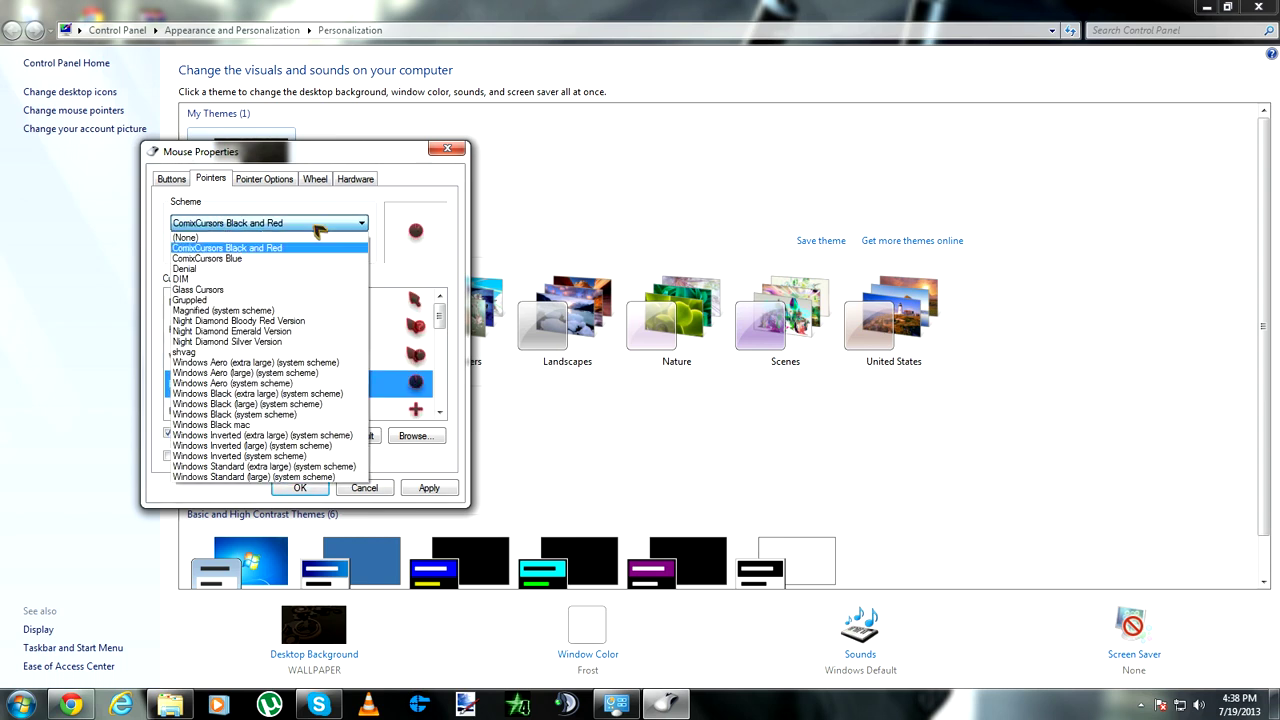
pyautogui.click(308, 263)
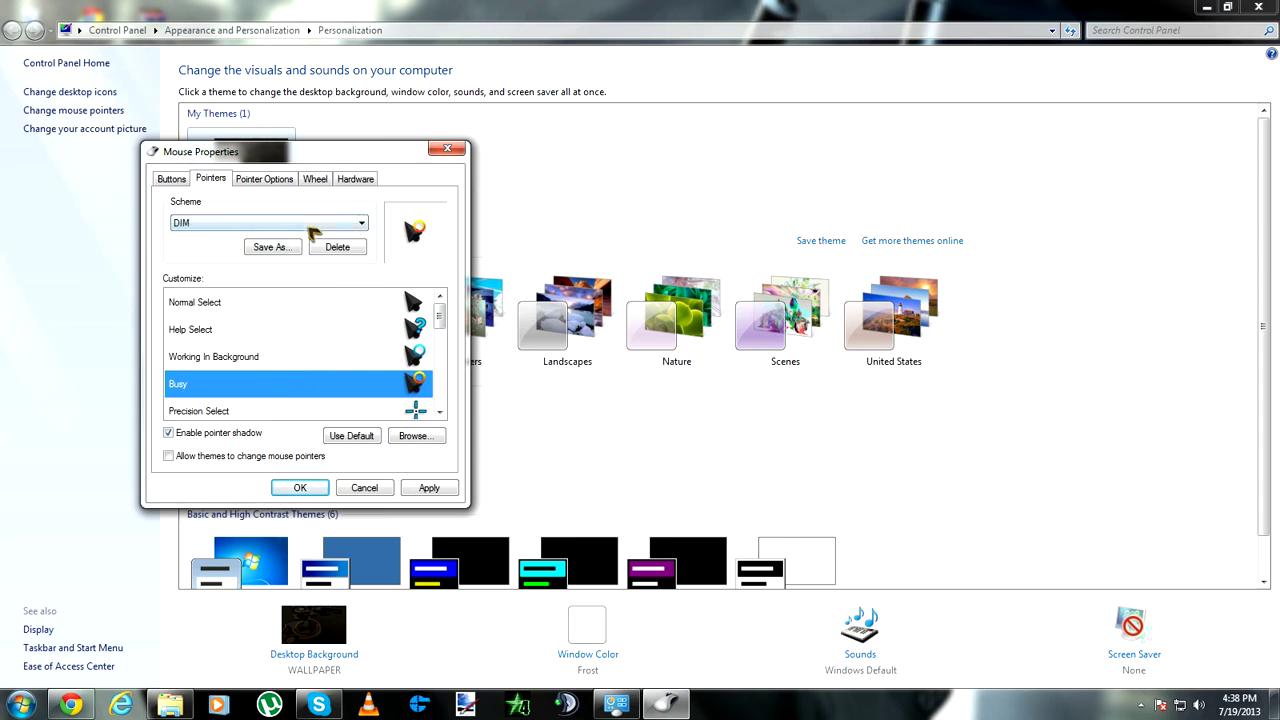
pyautogui.click(316, 224)
pyautogui.click(300, 289)
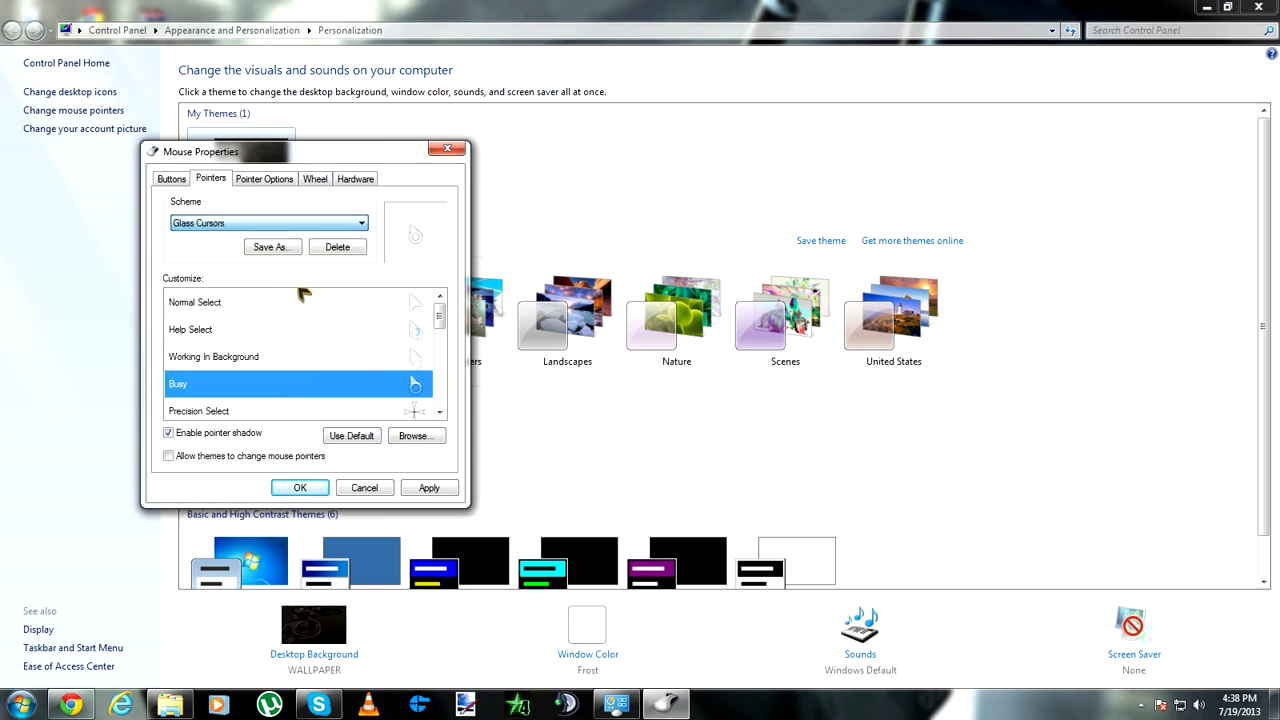
# - Apply the Gruppled pointer scheme, replacing the existing scheme of that name
pyautogui.click(316, 224)
pyautogui.click(289, 302)
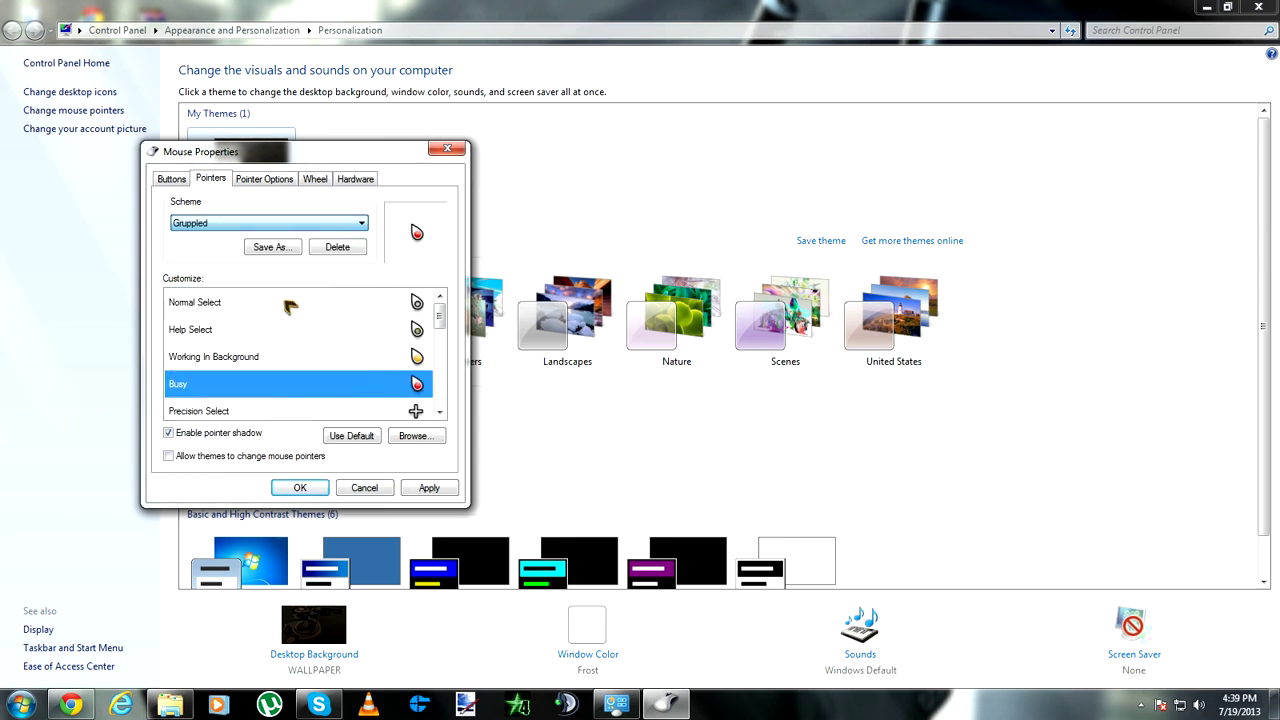
pyautogui.click(428, 488)
pyautogui.click(716, 410)
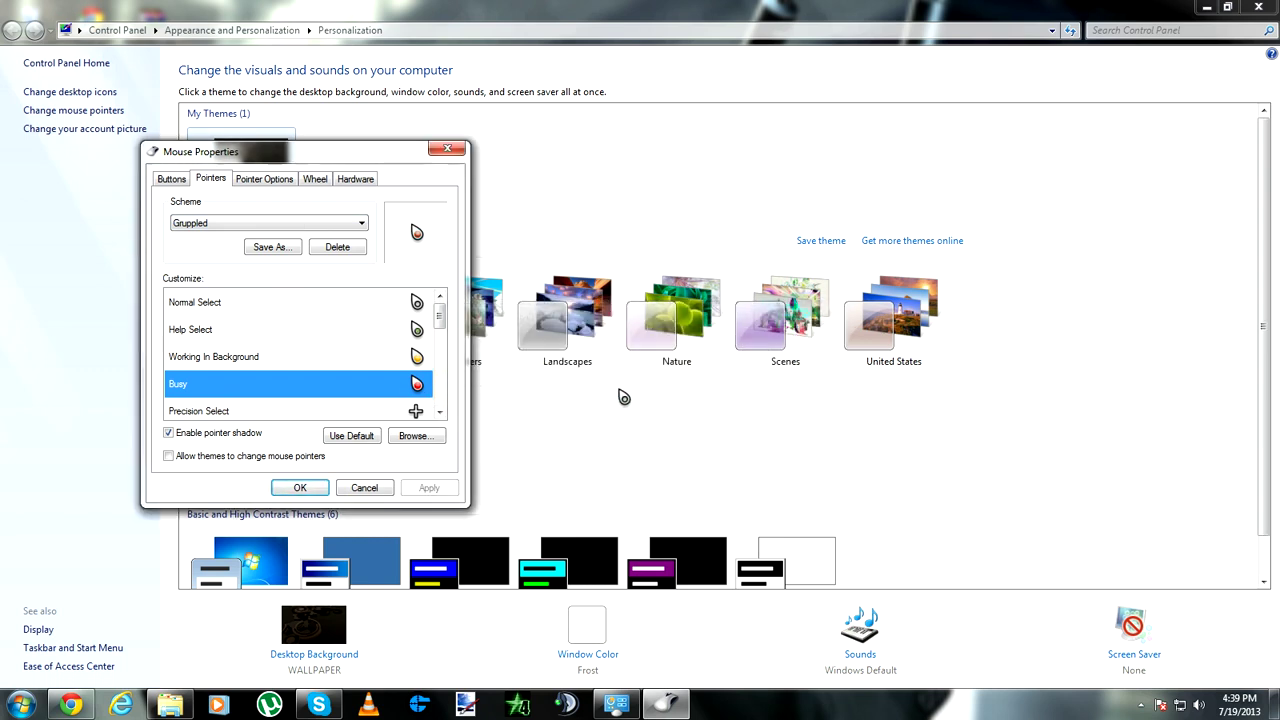
# - Preview the Gruppled scheme's Normal Select, Help Select, Working In Background and Busy pointers
pyautogui.click(420, 308)
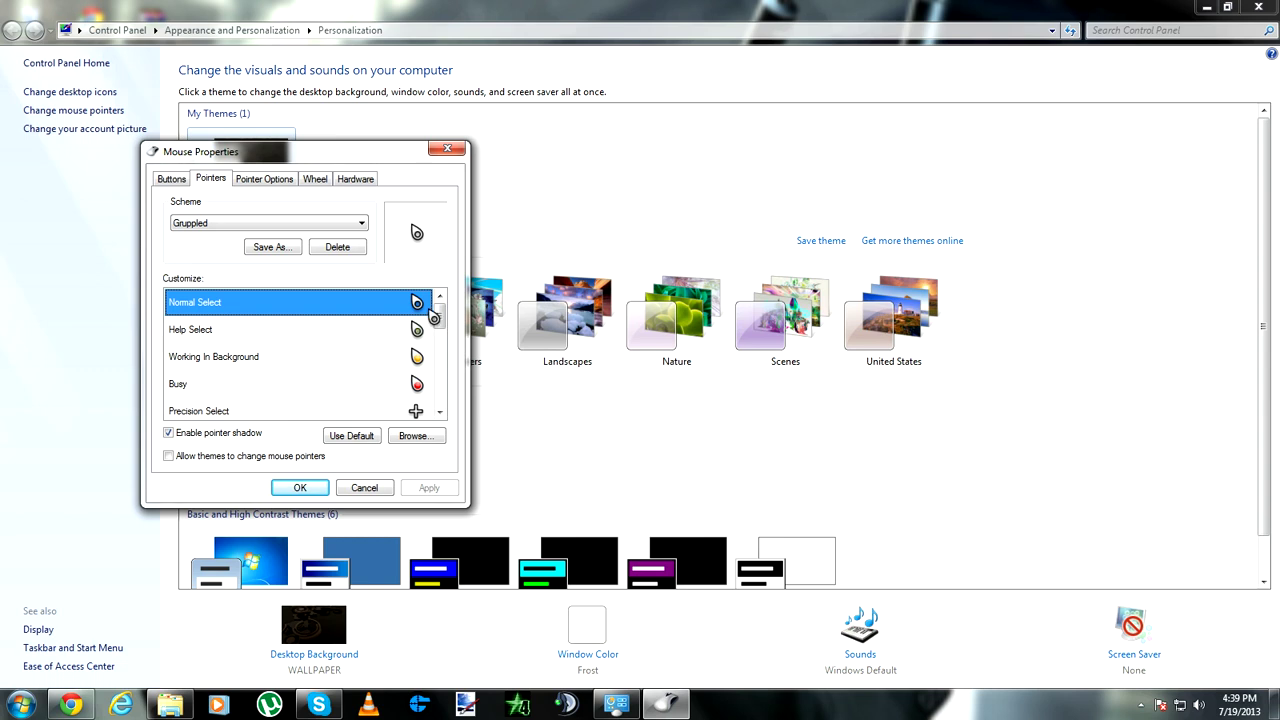
pyautogui.click(418, 333)
pyautogui.click(420, 357)
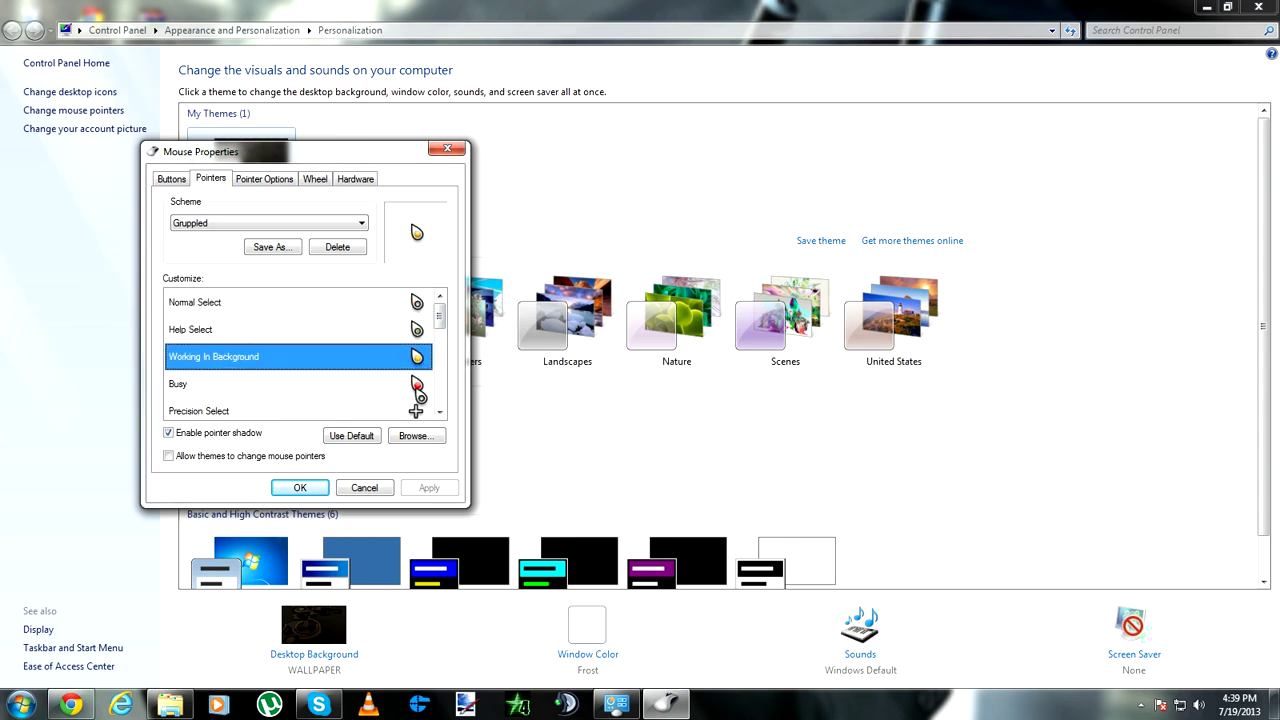
pyautogui.click(420, 385)
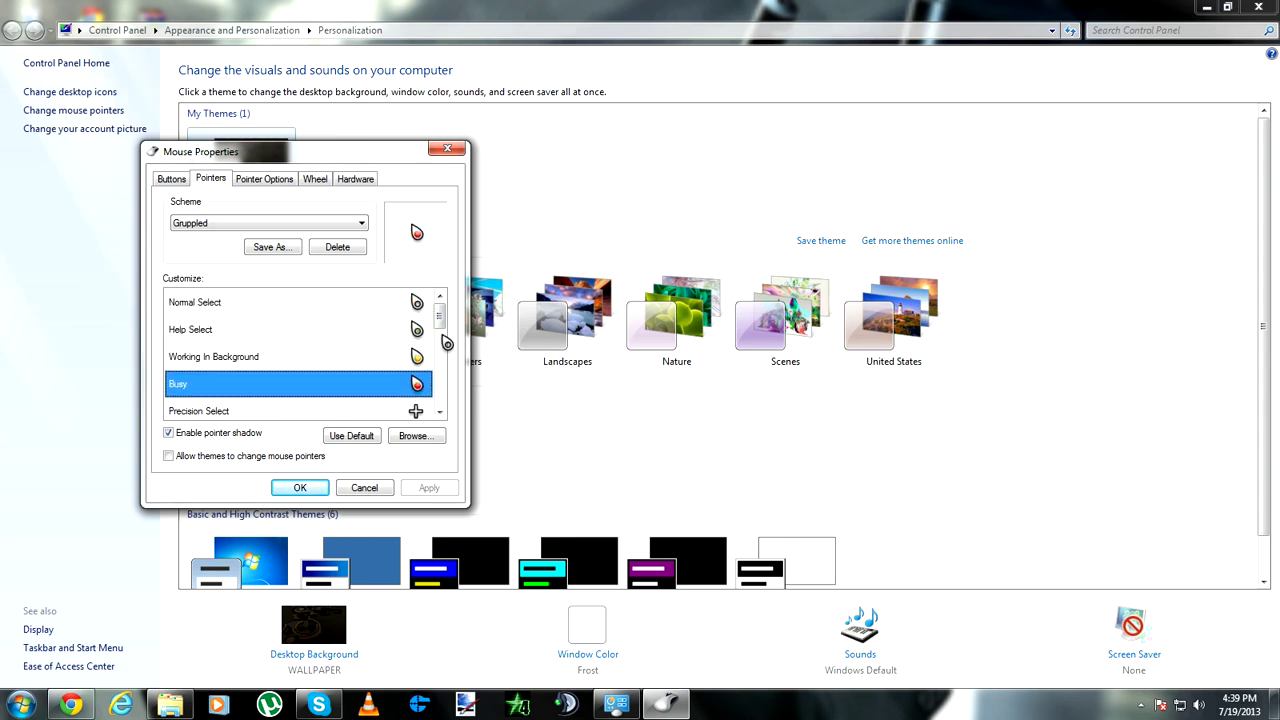
# - Apply the DIM pointer scheme and close the mouse properties and Personalization windows
pyautogui.click(335, 231)
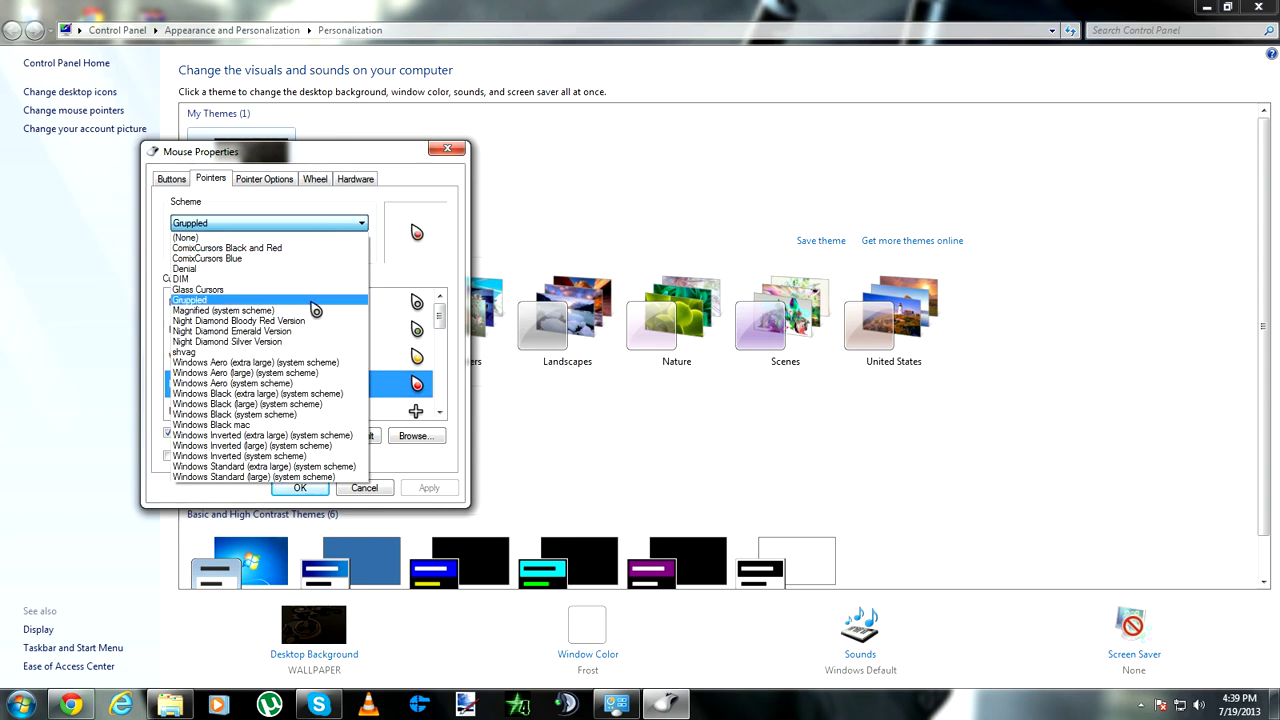
pyautogui.click(319, 311)
pyautogui.click(330, 222)
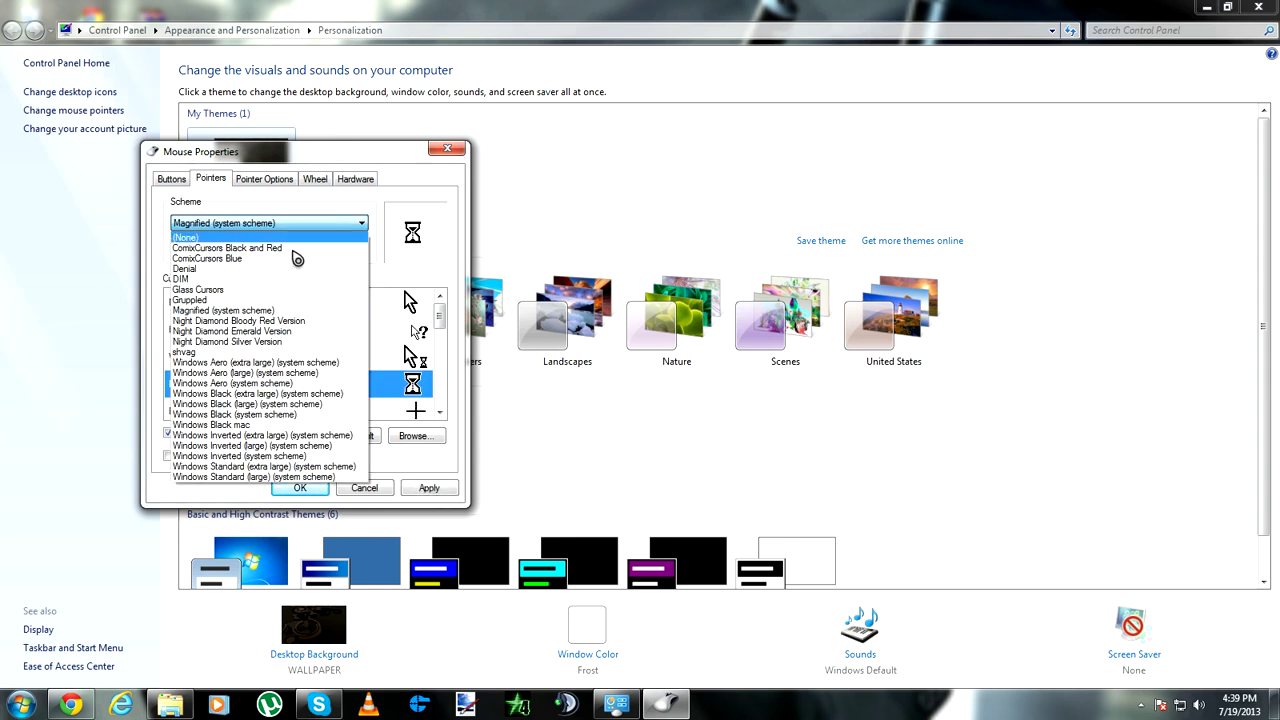
pyautogui.click(277, 284)
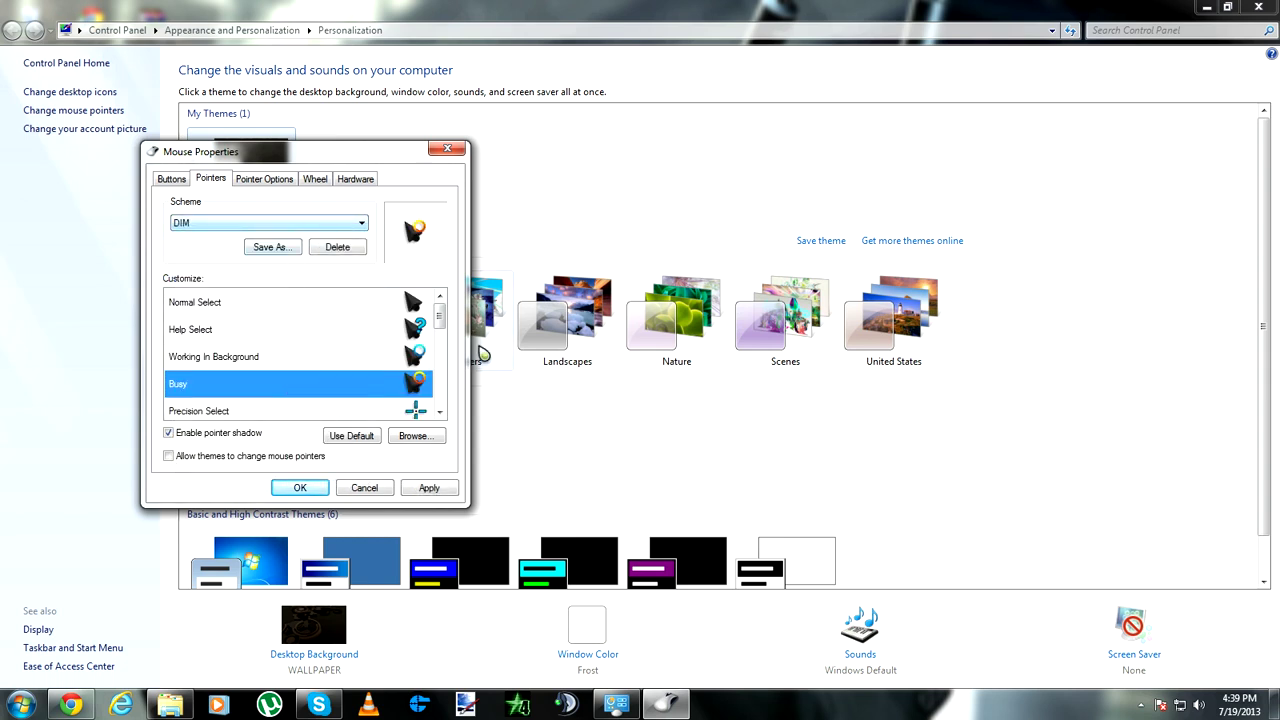
pyautogui.click(429, 489)
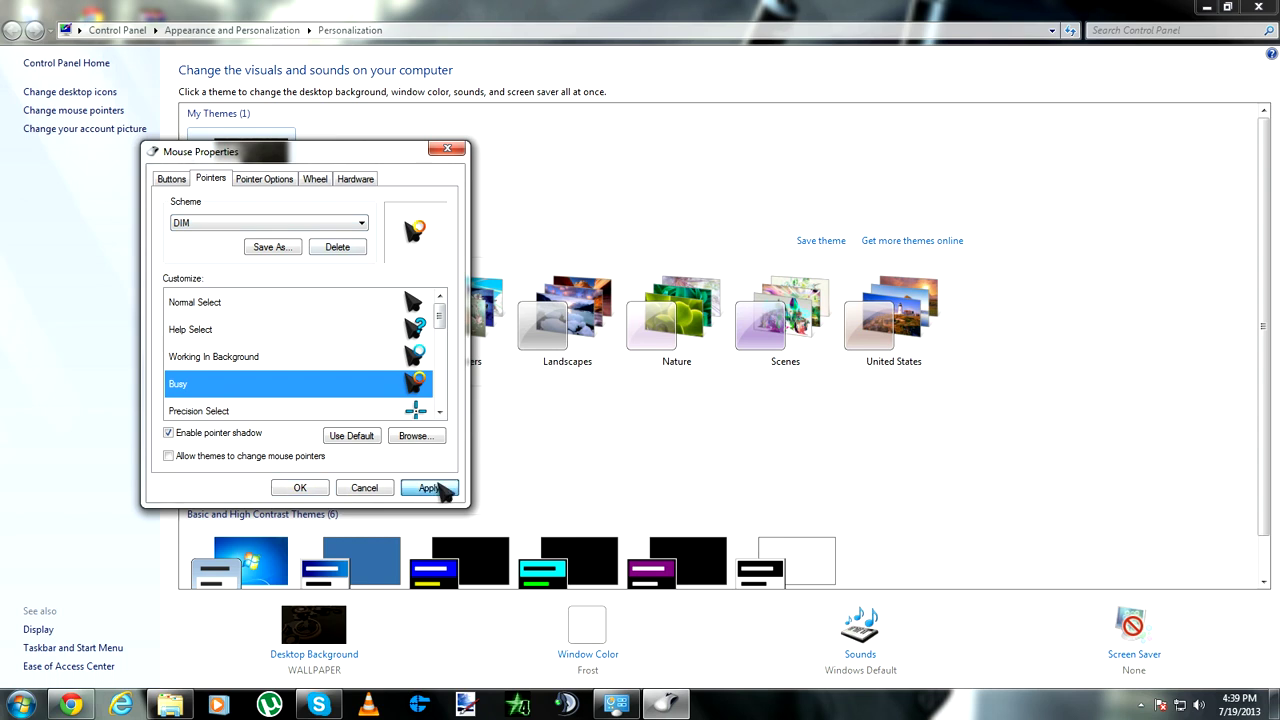
pyautogui.click(300, 488)
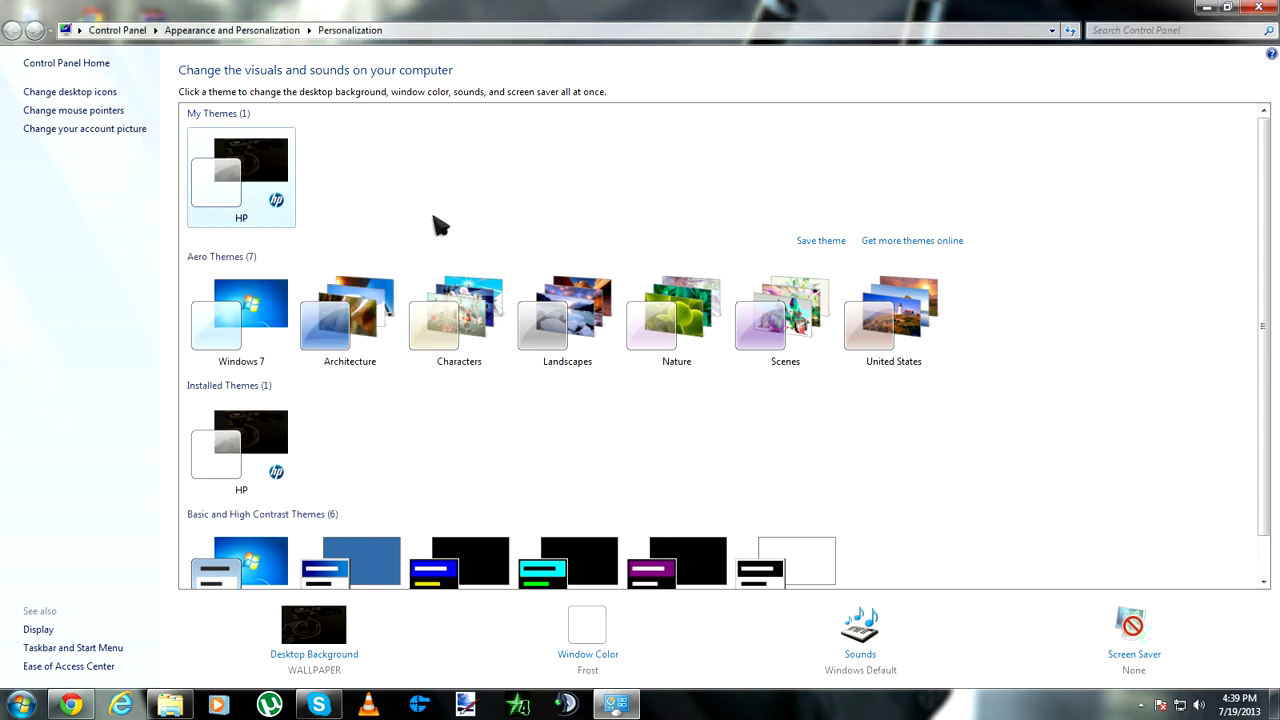
pyautogui.click(1258, 8)
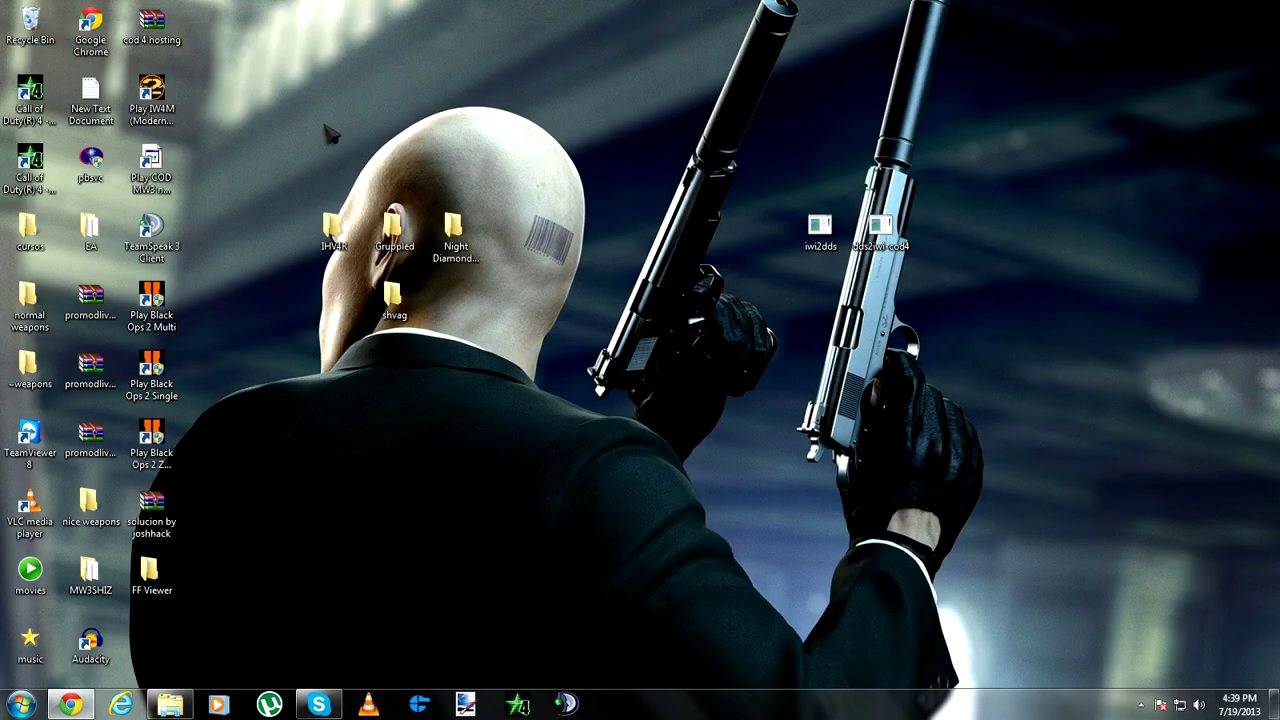
# - Move the four extracted cursor folders, including Gruppled, Night Diamond and shvag, from the desktop to the Recycle Bin
pyautogui.rightClick(322, 125)
pyautogui.click(380, 170)
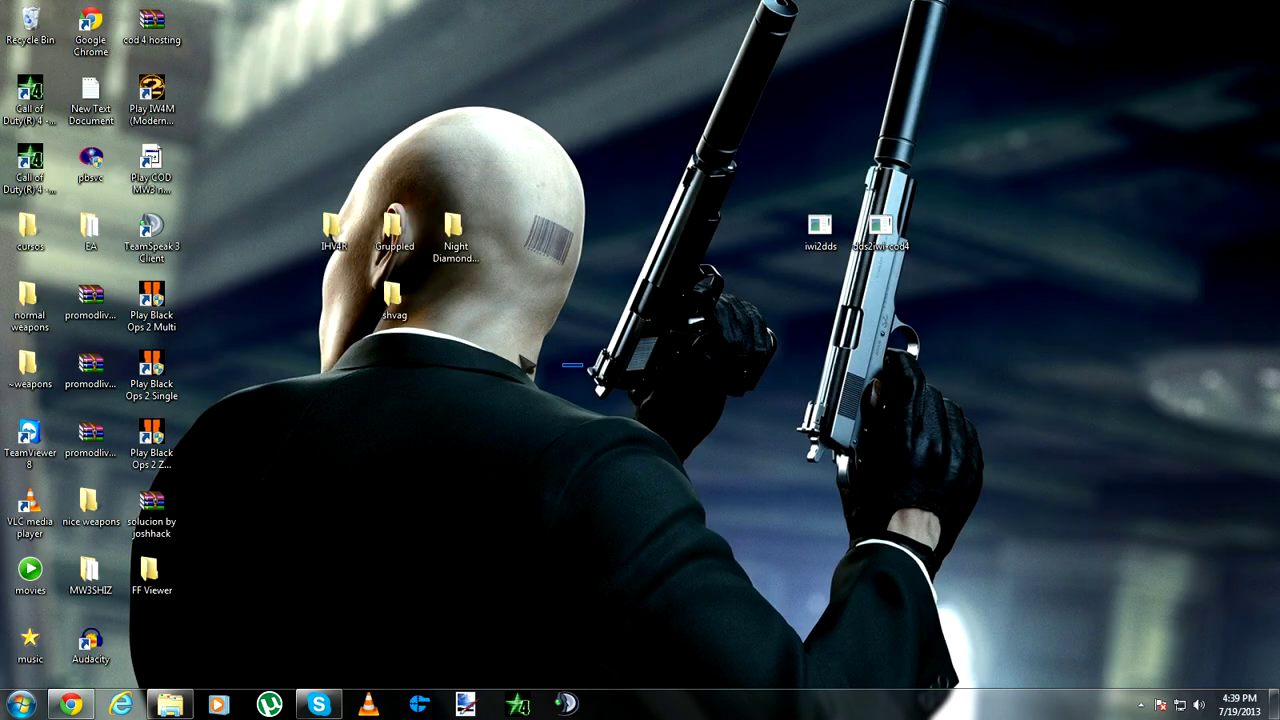
pyautogui.press('Delete')
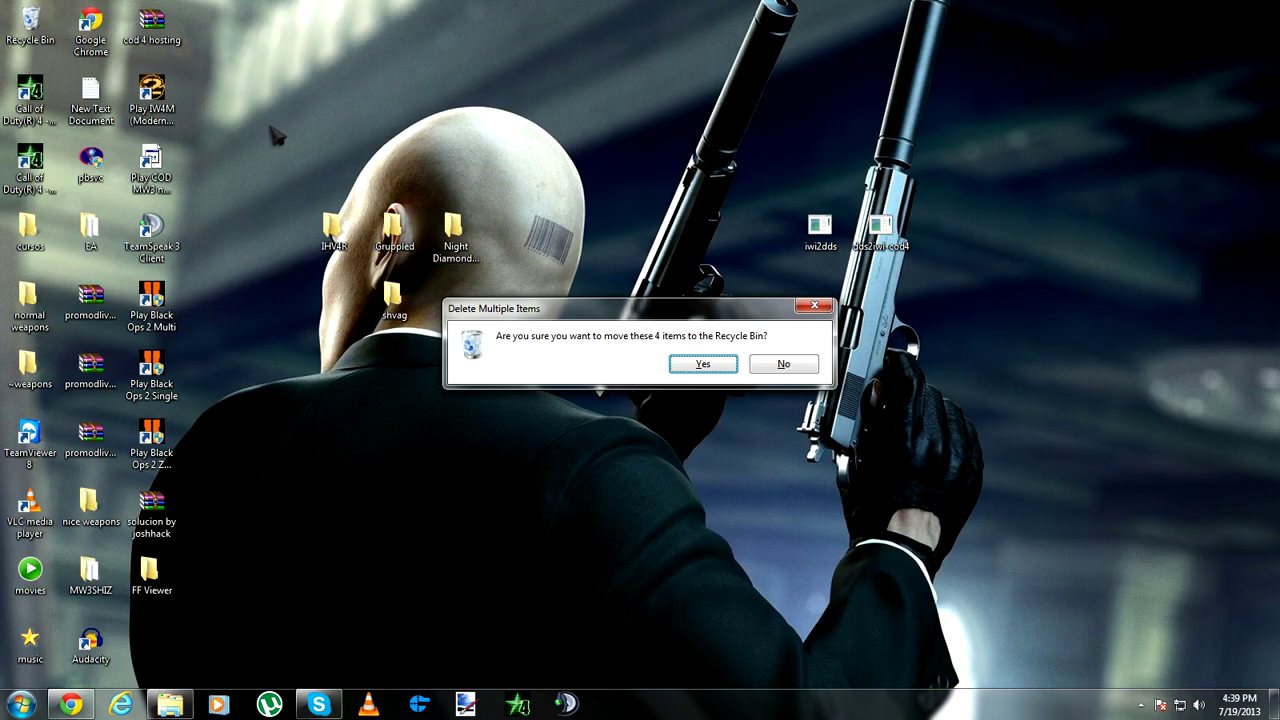
pyautogui.click(798, 364)
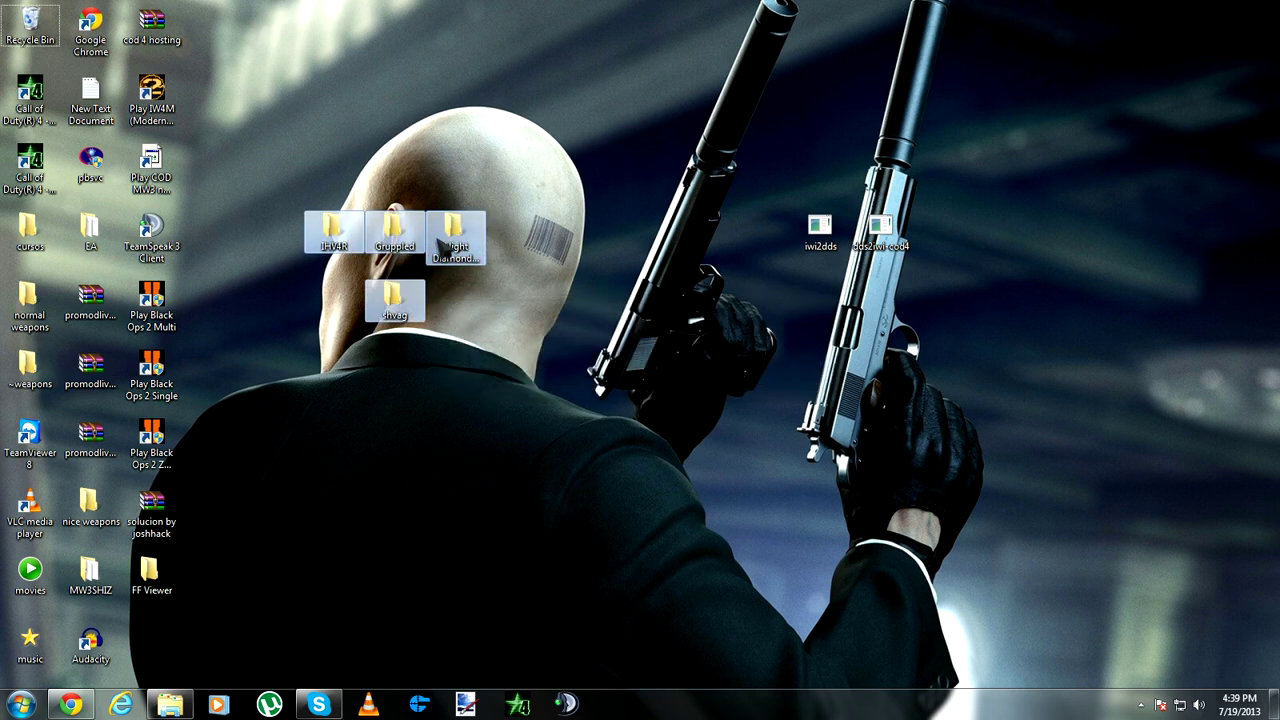
pyautogui.press('Delete')
pyautogui.click(686, 366)
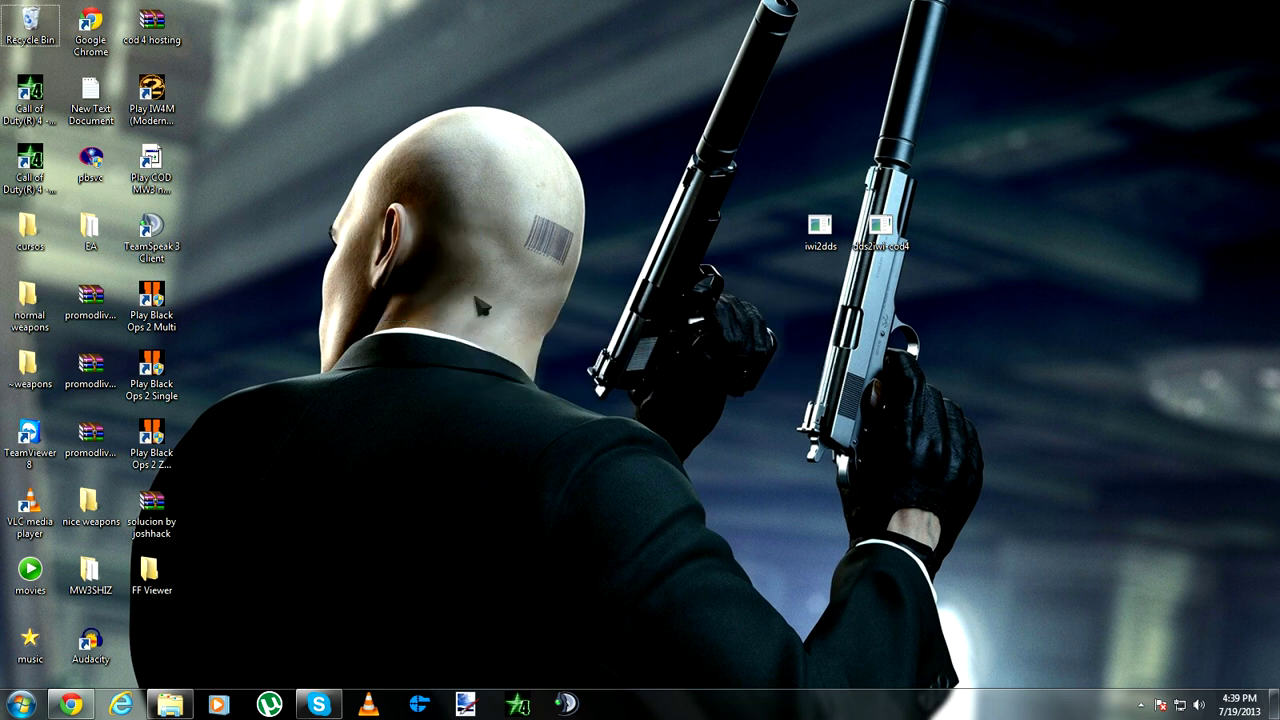
pyautogui.rightClick(296, 256)
pyautogui.click(380, 288)
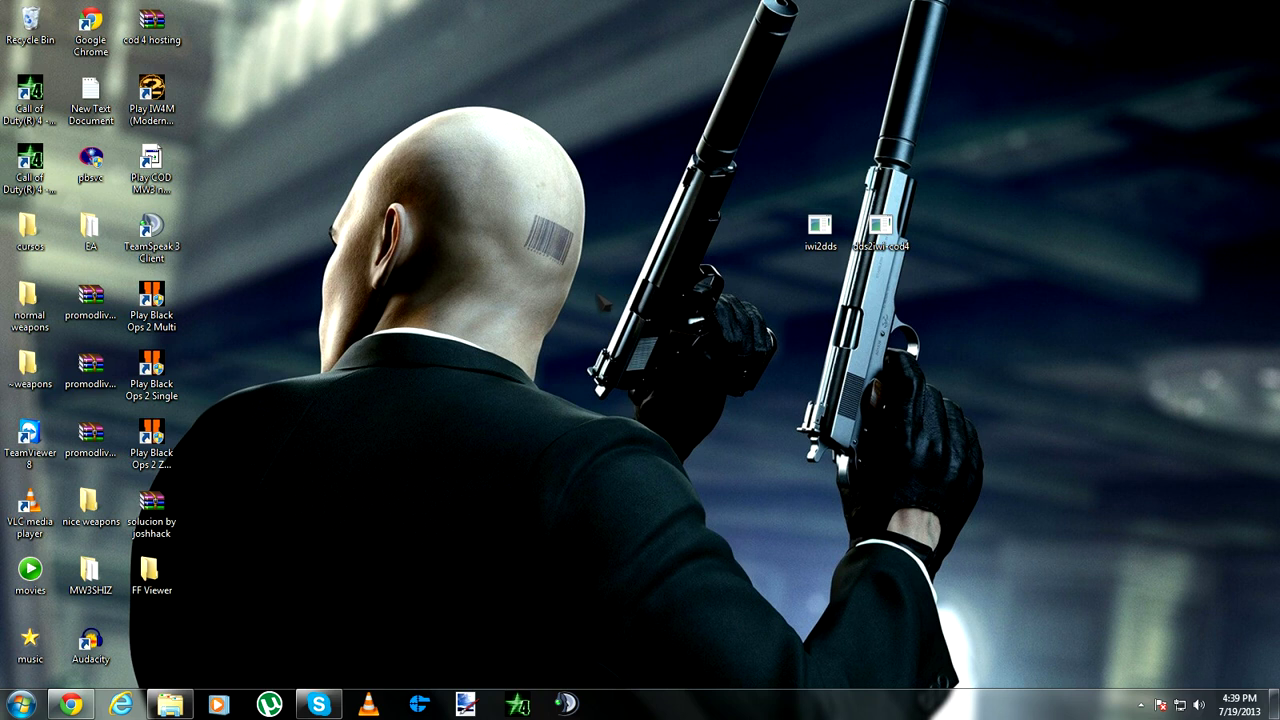
# - Switch to Chrome and search deviantART for "DIM" and for "DIM MOUSE POINTERS"
pyautogui.click(70, 704)
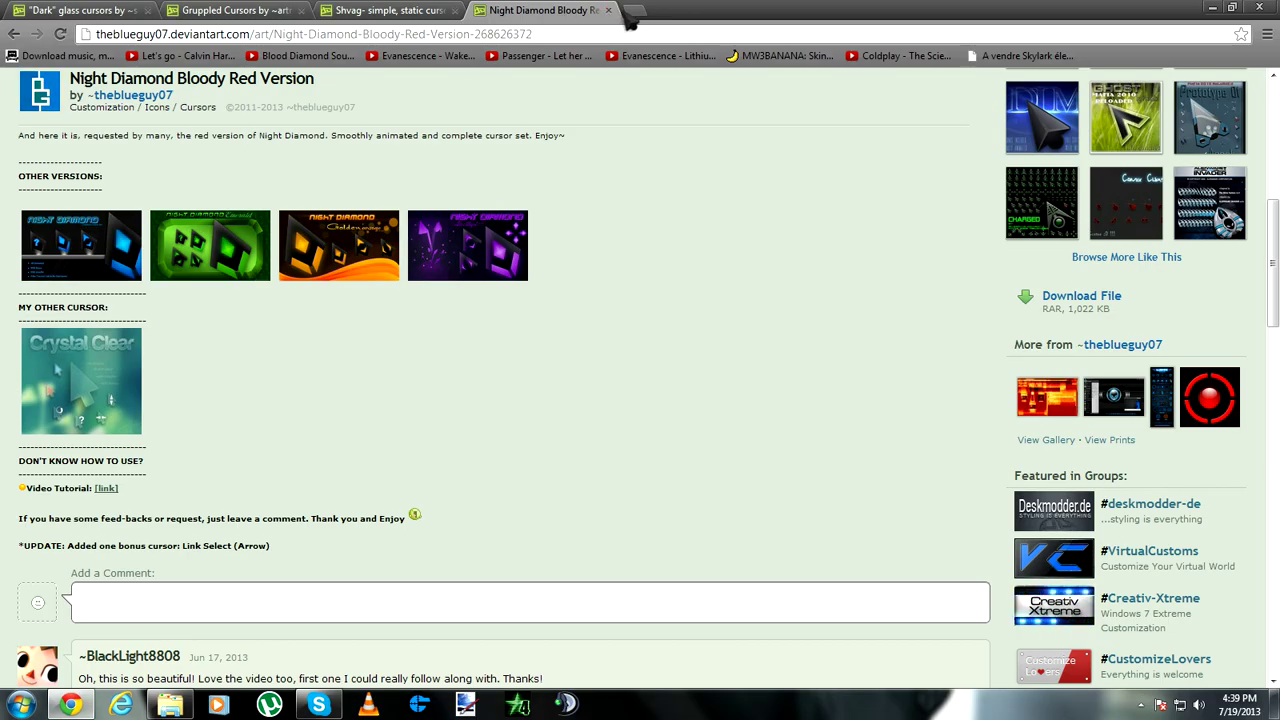
pyautogui.scroll(4, 986, 131)
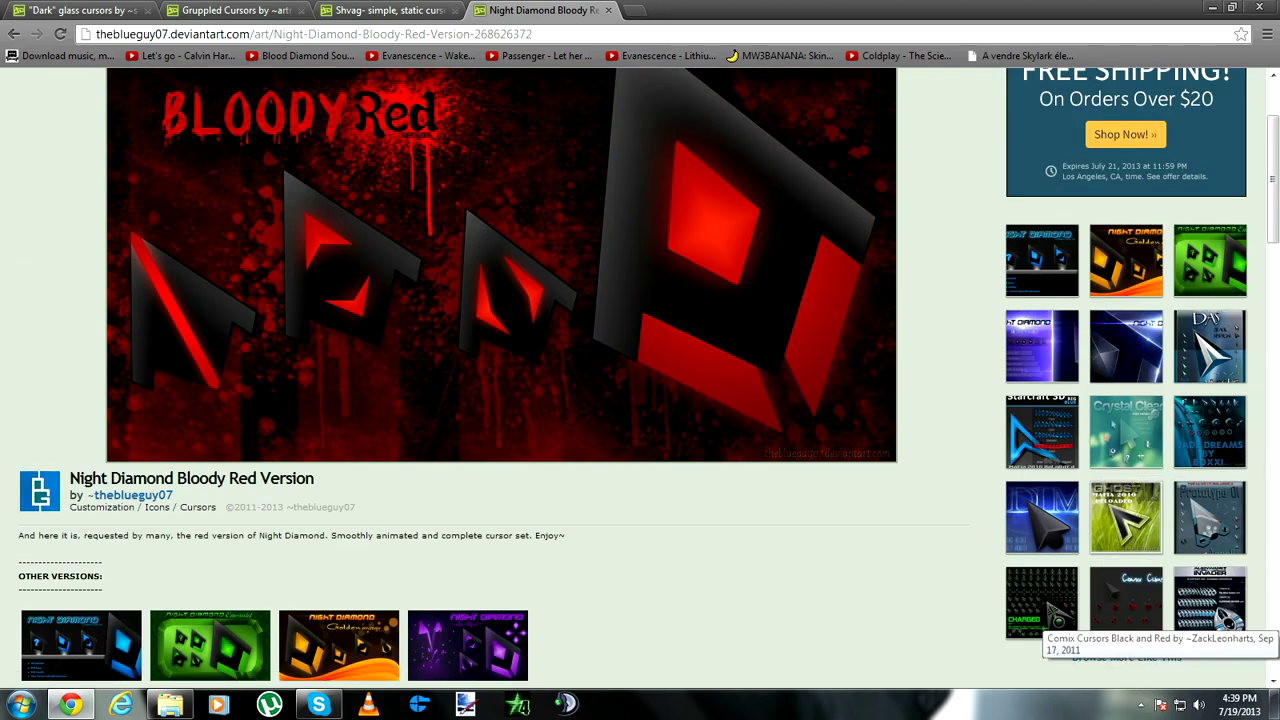
pyautogui.scroll(2, 857, 349)
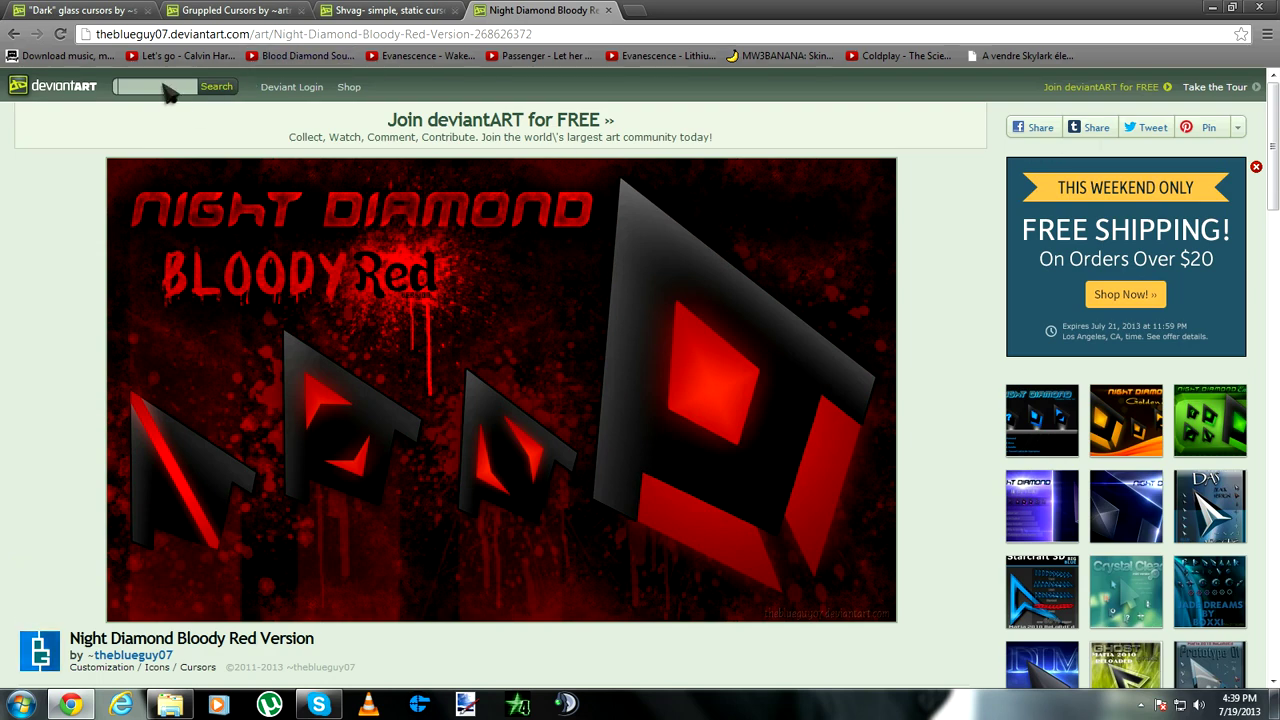
pyautogui.write('DIM')
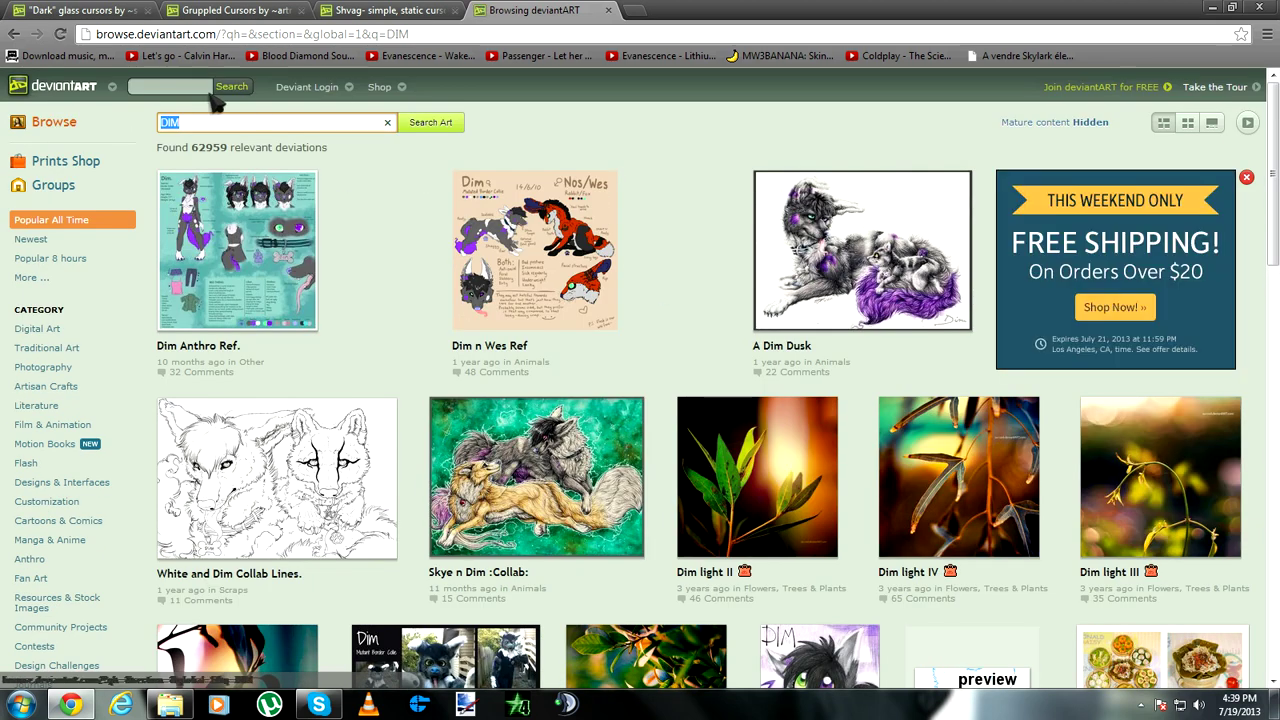
pyautogui.click(268, 127)
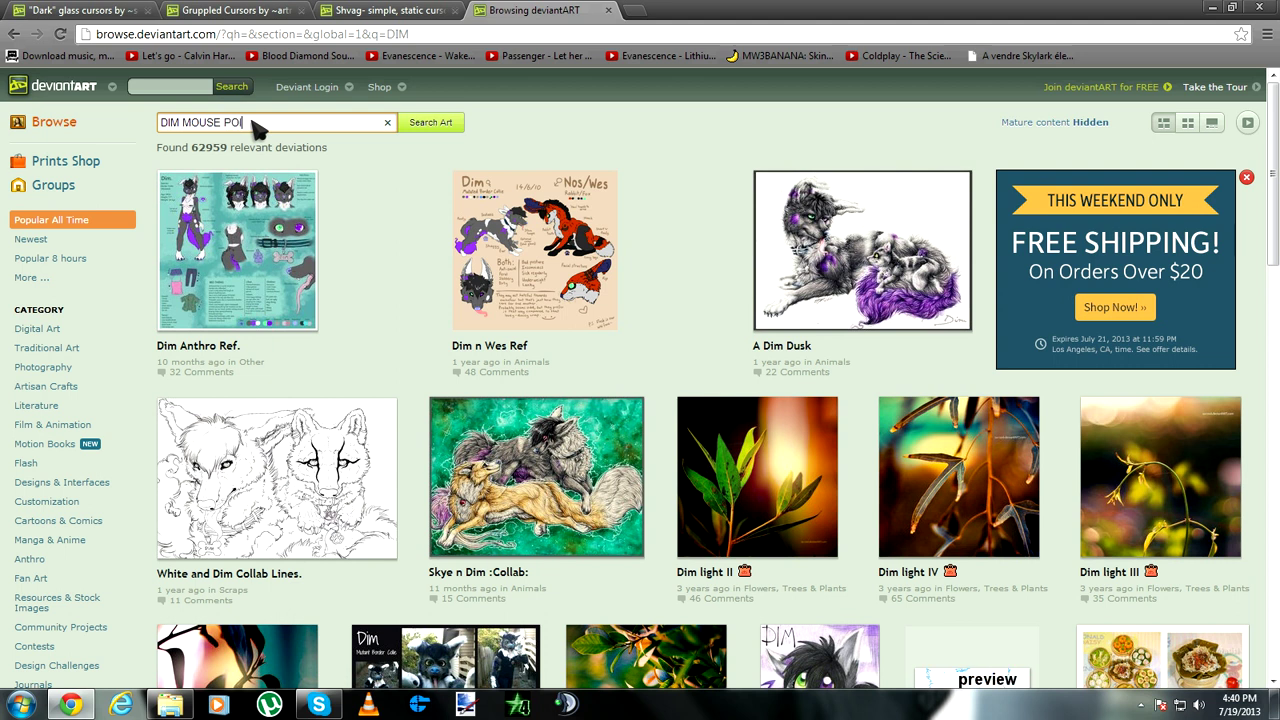
pyautogui.press('Return')
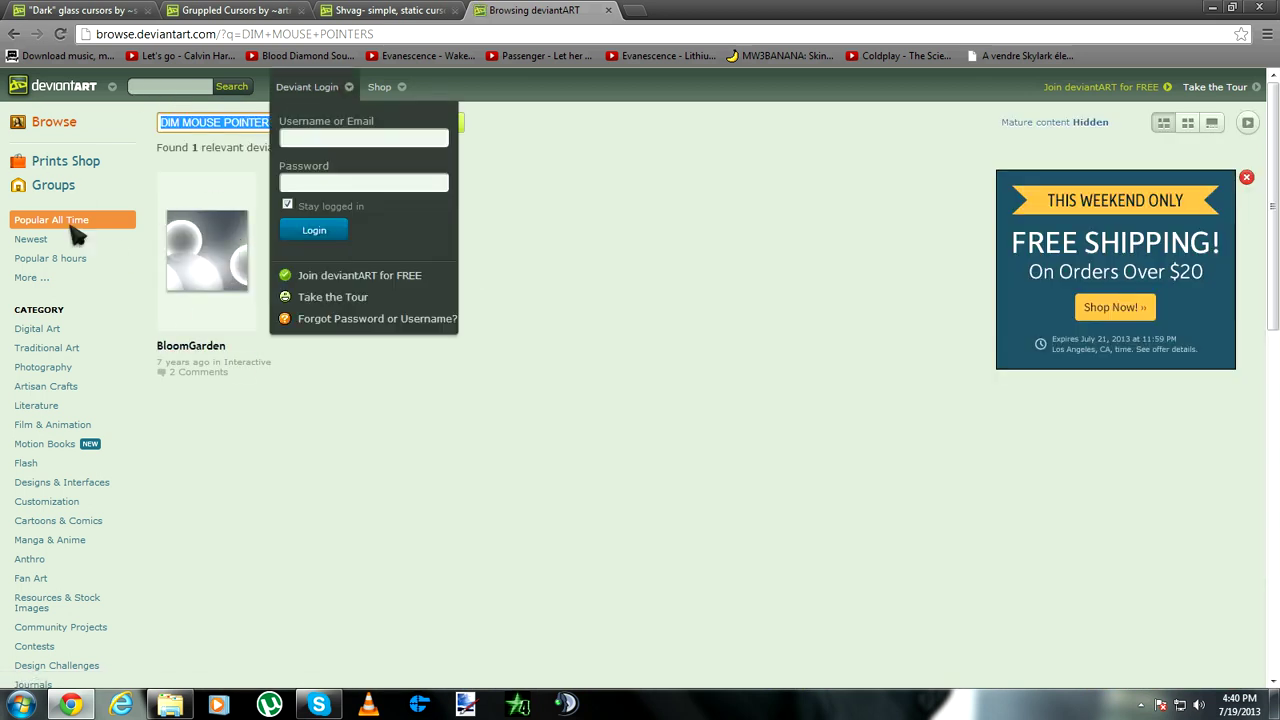
pyautogui.scroll(-3, 92, 278)
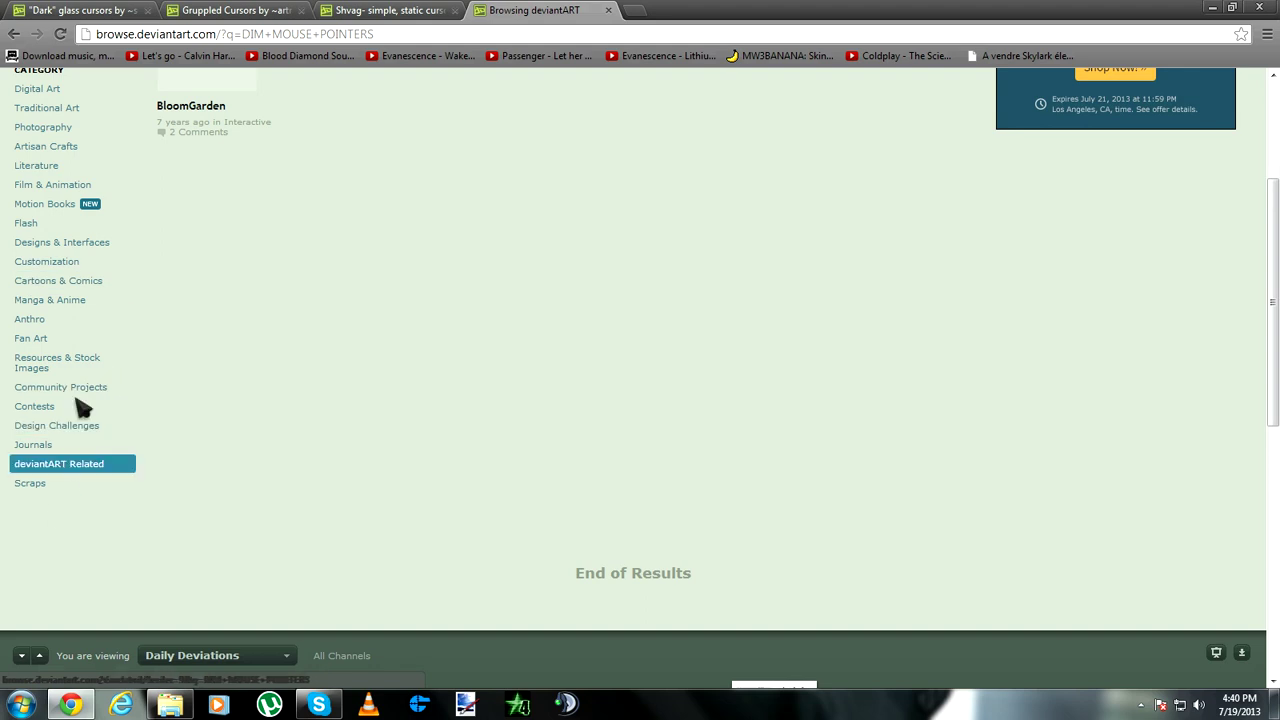
# - Return to the Night Diamond Bloody Red page and browse related cursor sets, viewing Das -Cursor Pack- and X-Alien_2
pyautogui.rightClick(14, 33)
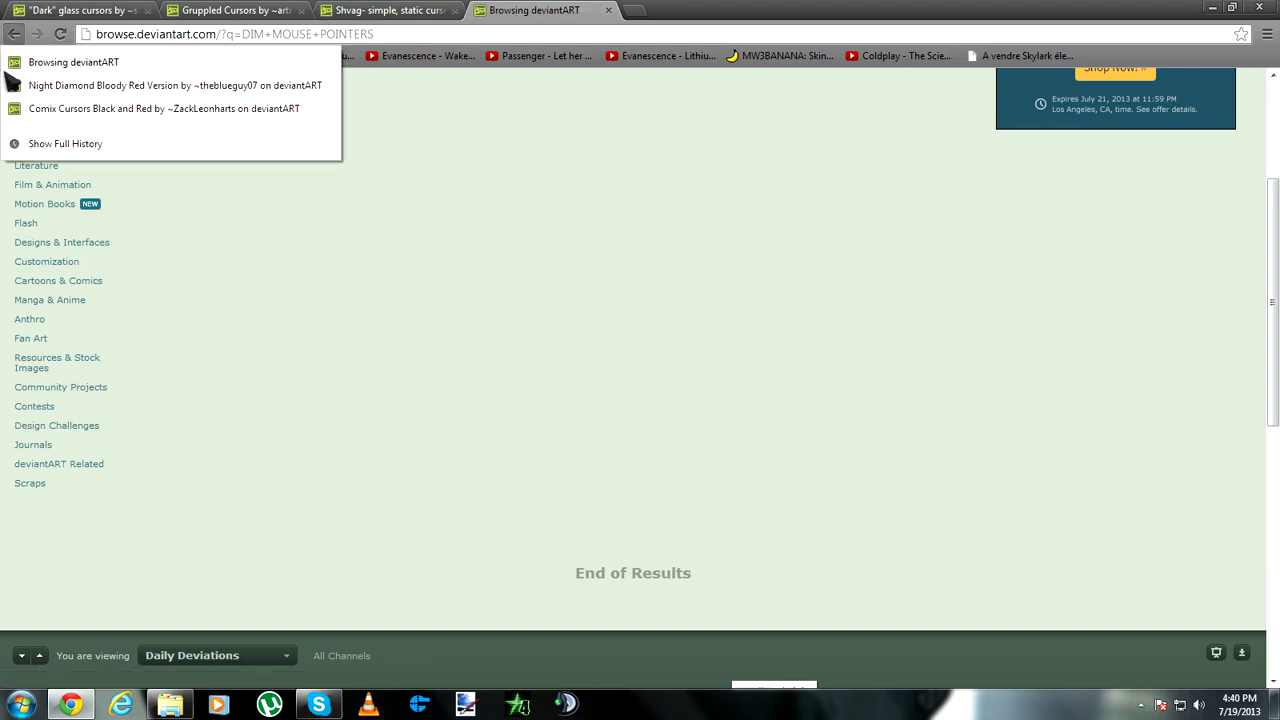
pyautogui.click(88, 87)
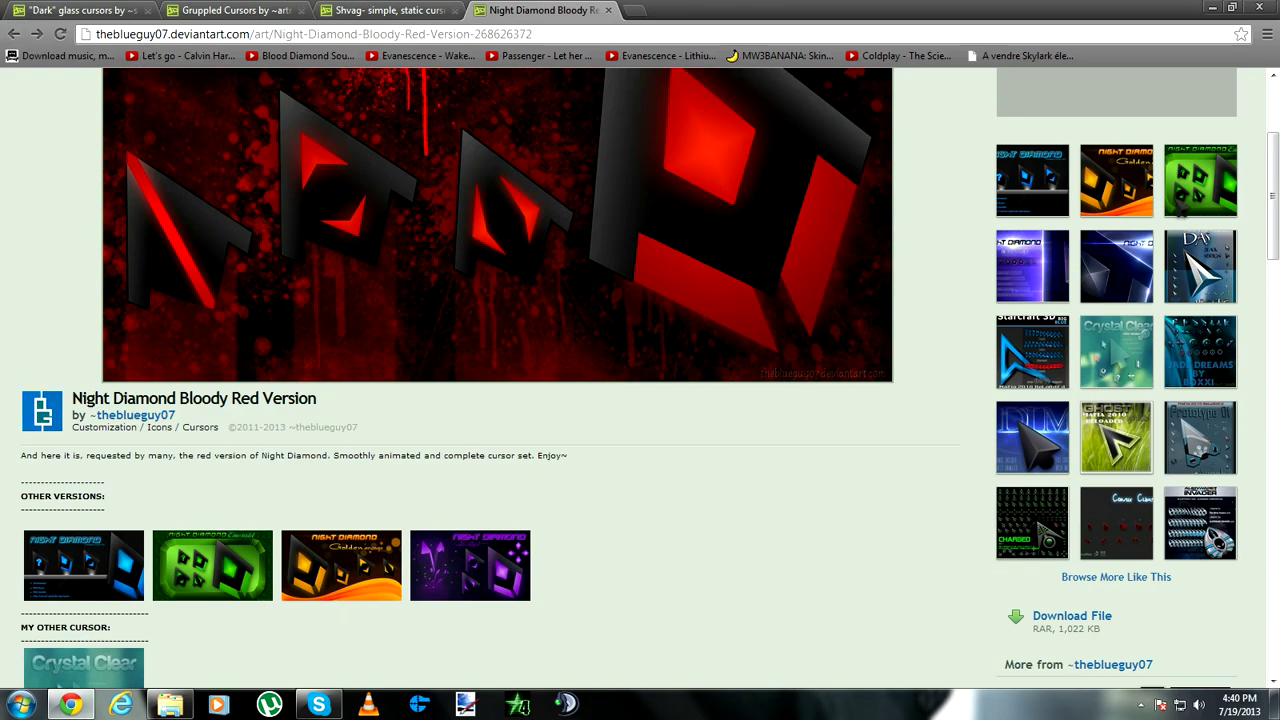
pyautogui.click(1218, 283)
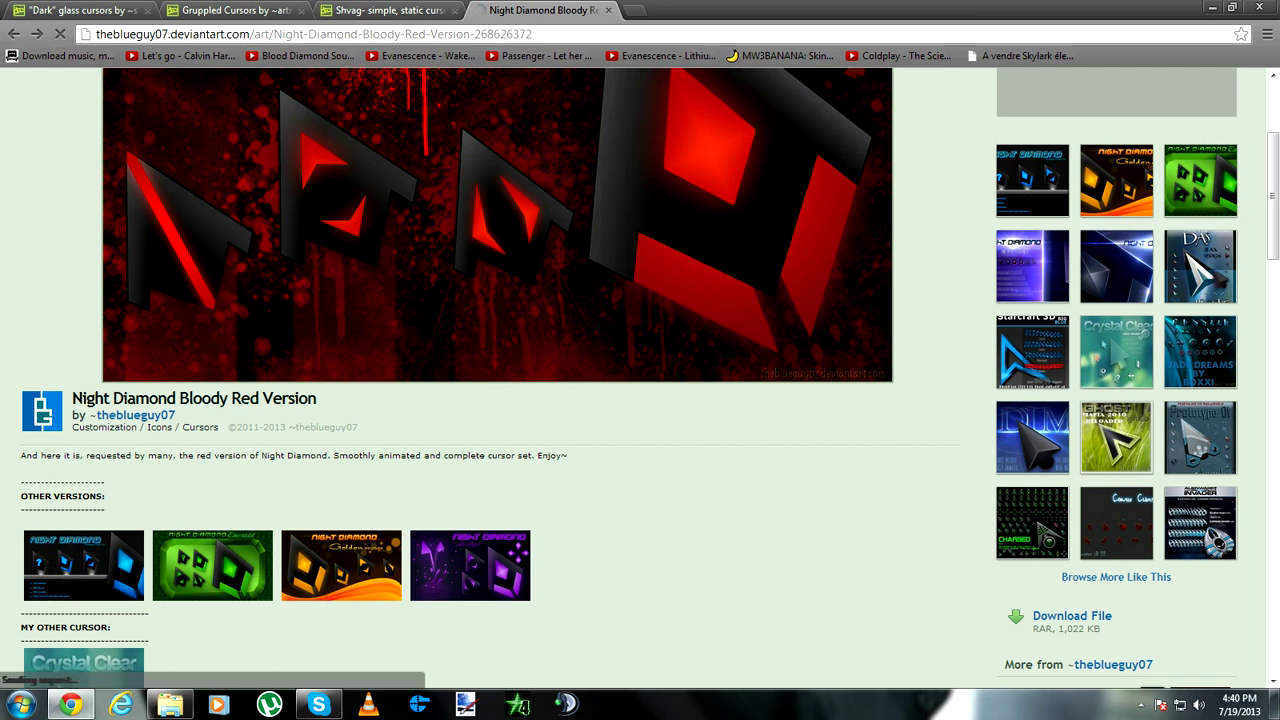
pyautogui.scroll(-2, 1240, 315)
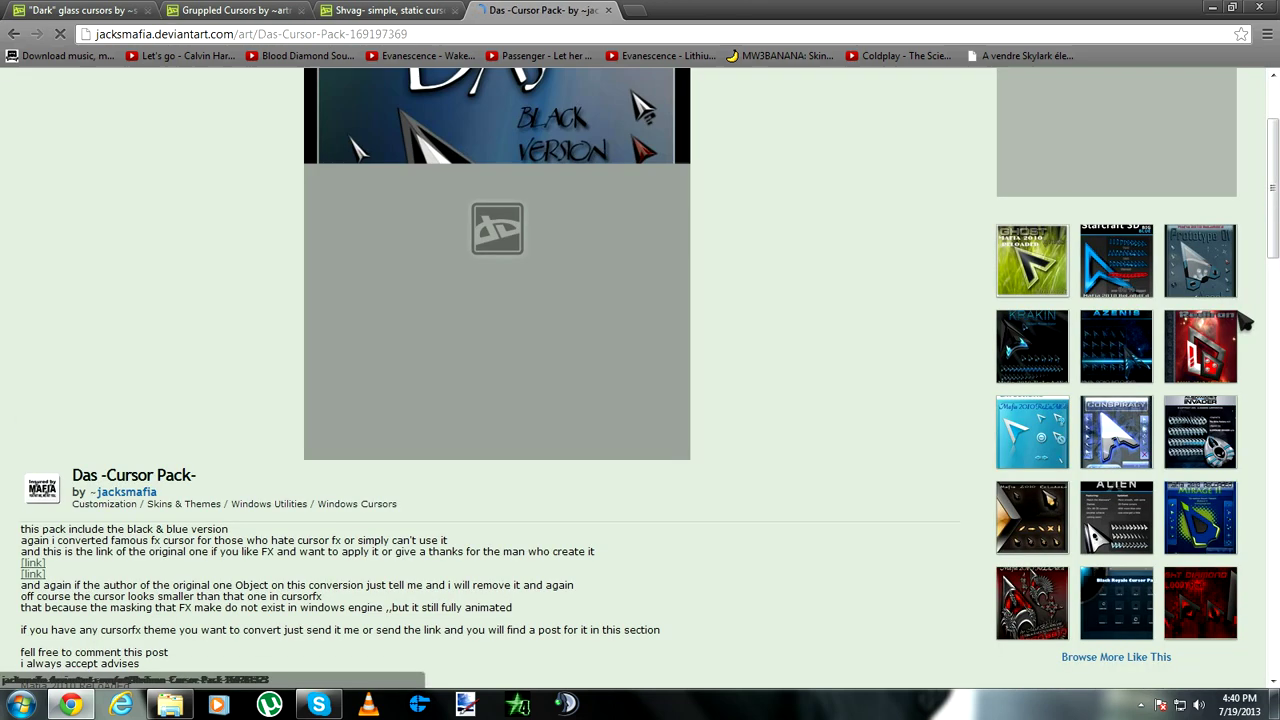
pyautogui.scroll(-1, 1242, 322)
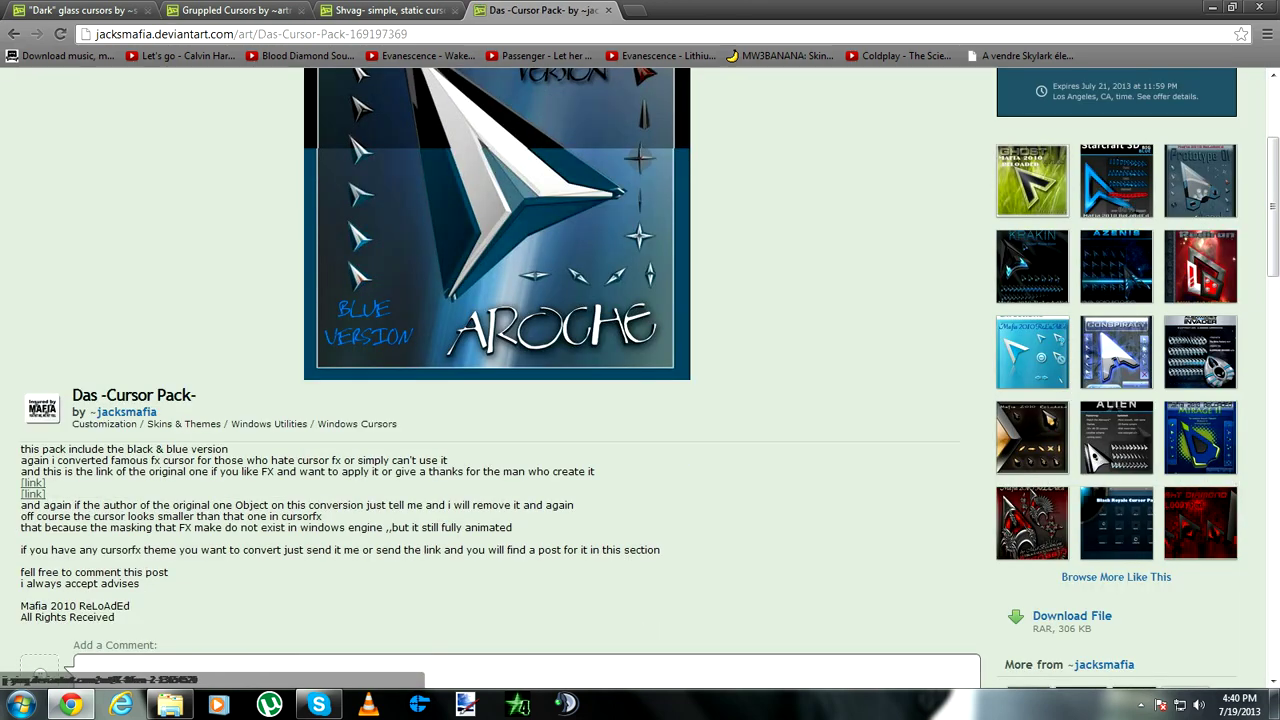
pyautogui.click(1142, 416)
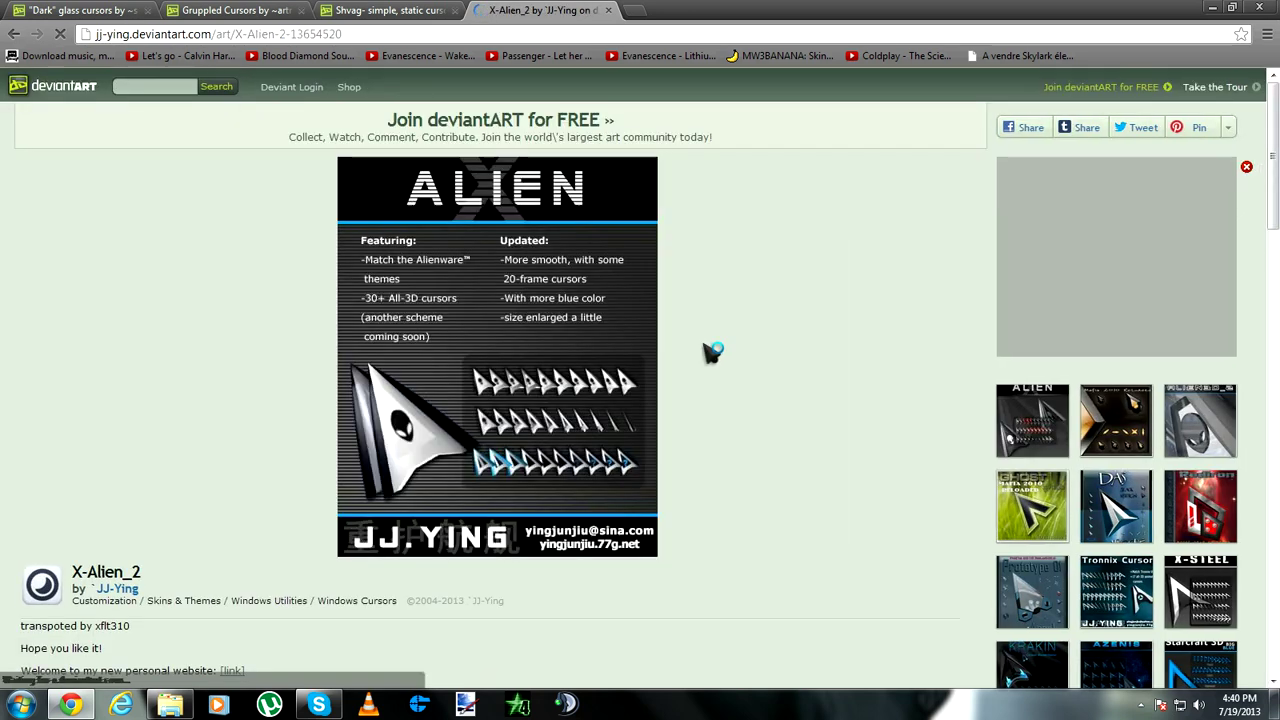
pyautogui.scroll(-1, 1090, 436)
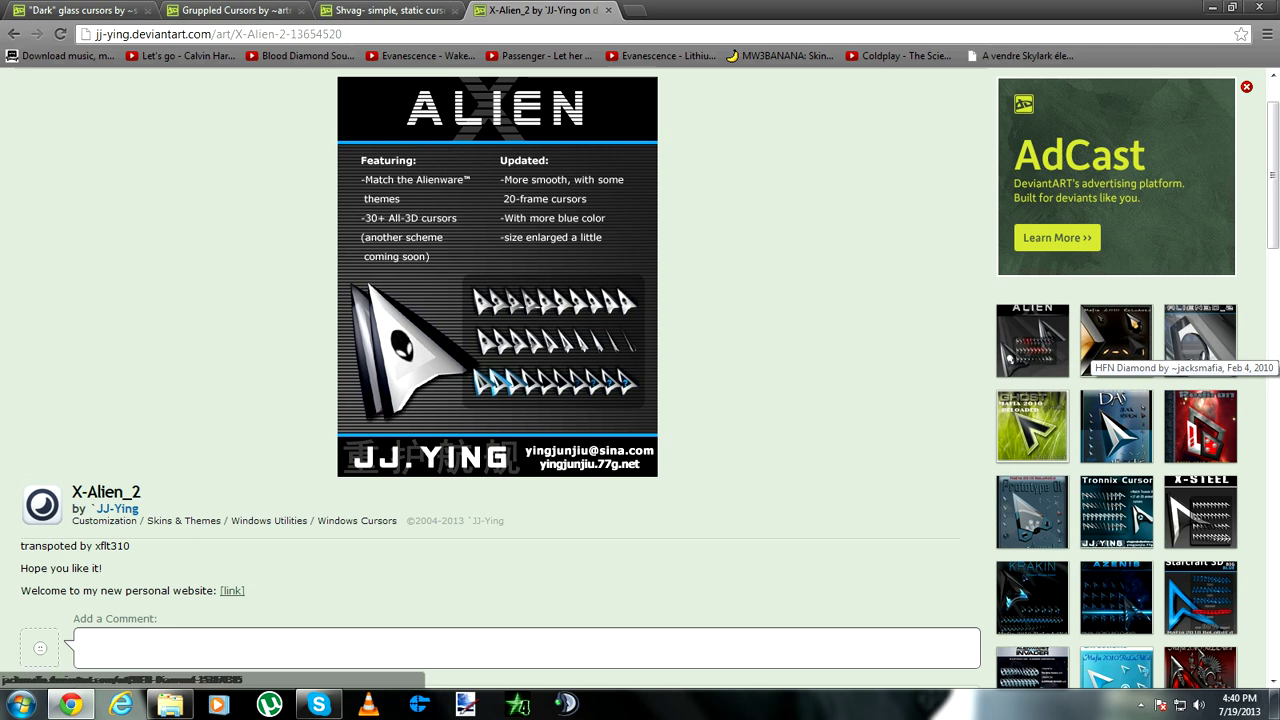
pyautogui.scroll(-2, 1088, 345)
# - Open the related MB-Assassin Cursor Pack page and download its RAR file
pyautogui.click(1216, 517)
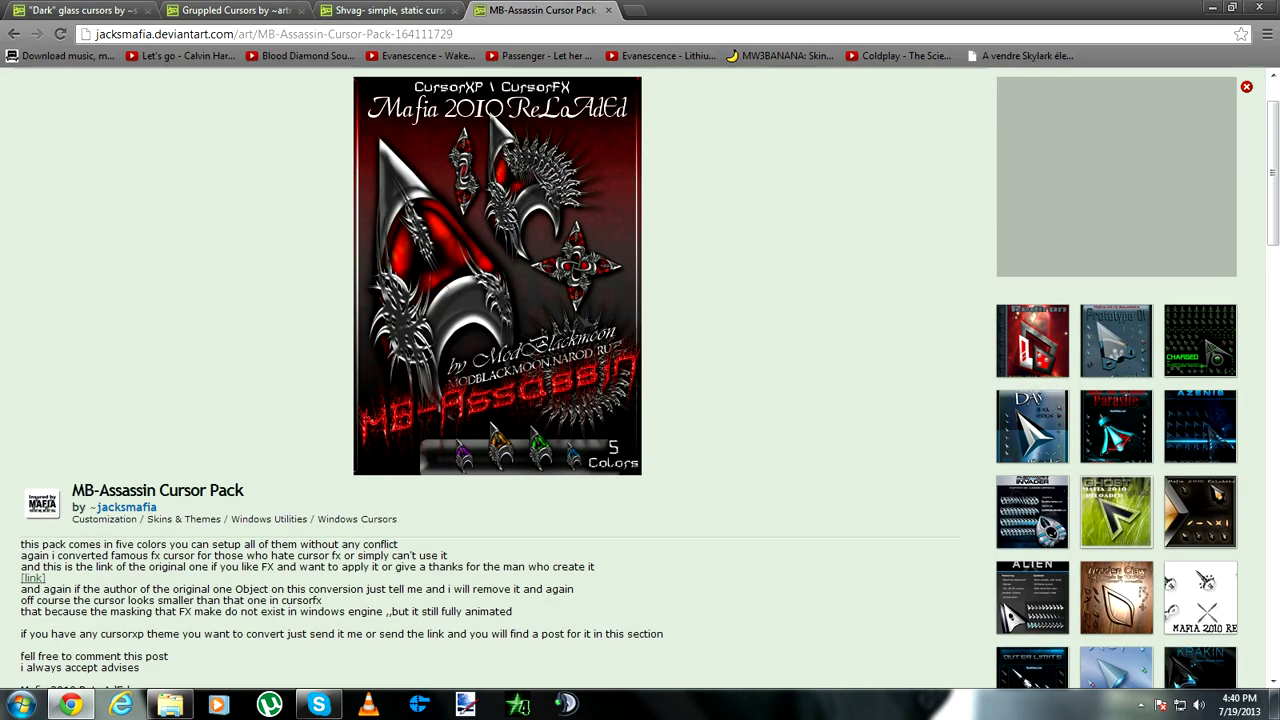
pyautogui.scroll(-3, 1115, 542)
pyautogui.click(1097, 537)
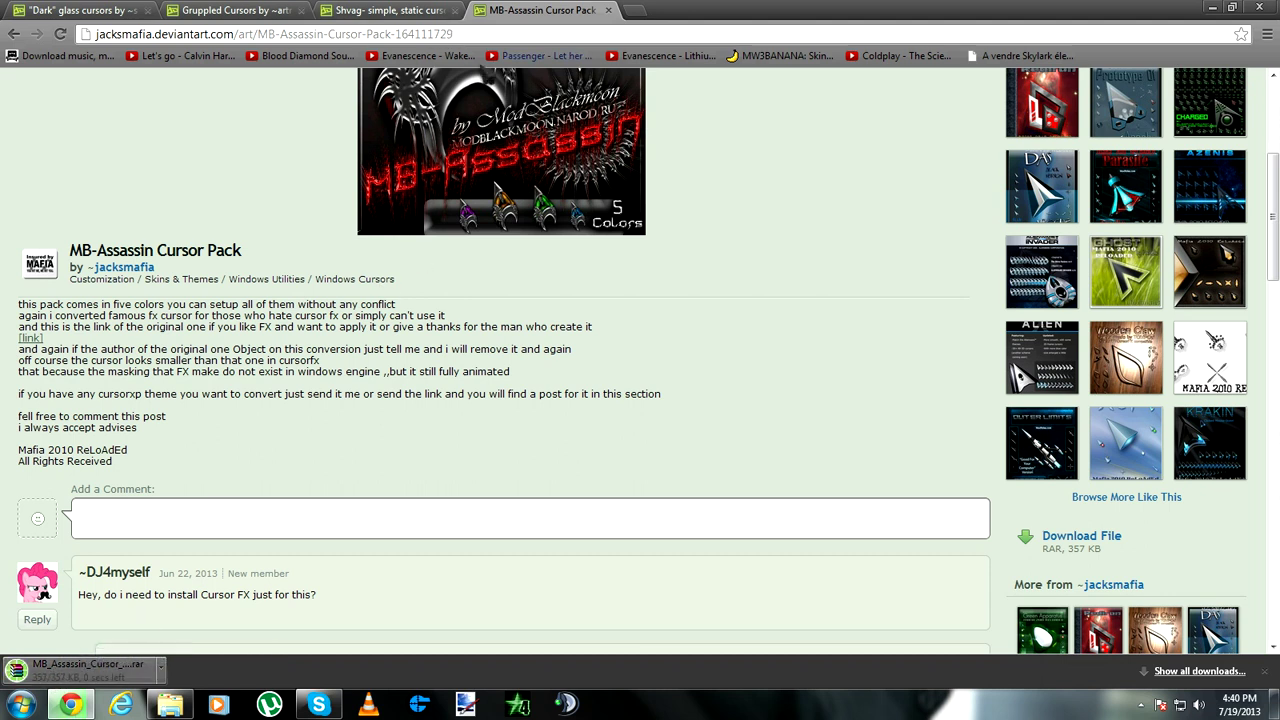
# - Open the downloaded MB-Assassin archive and extract its MBAssassin folder to the desktop
pyautogui.click(115, 662)
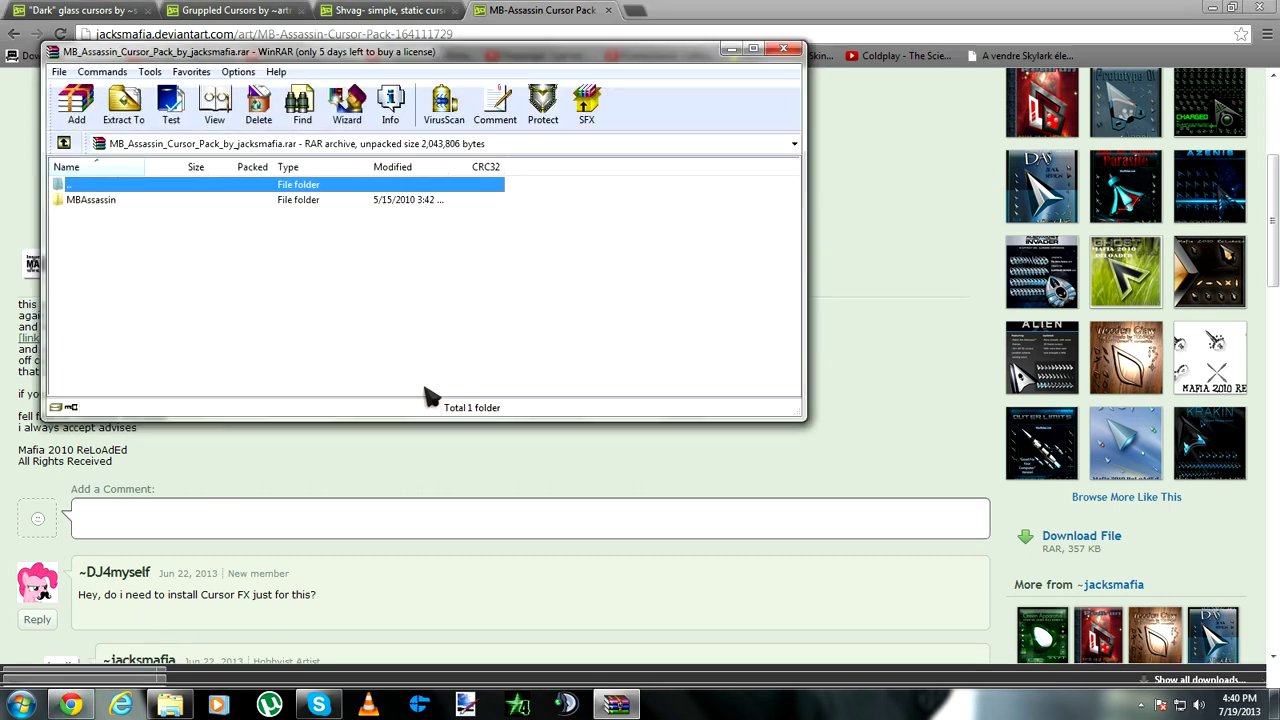
pyautogui.click(160, 201)
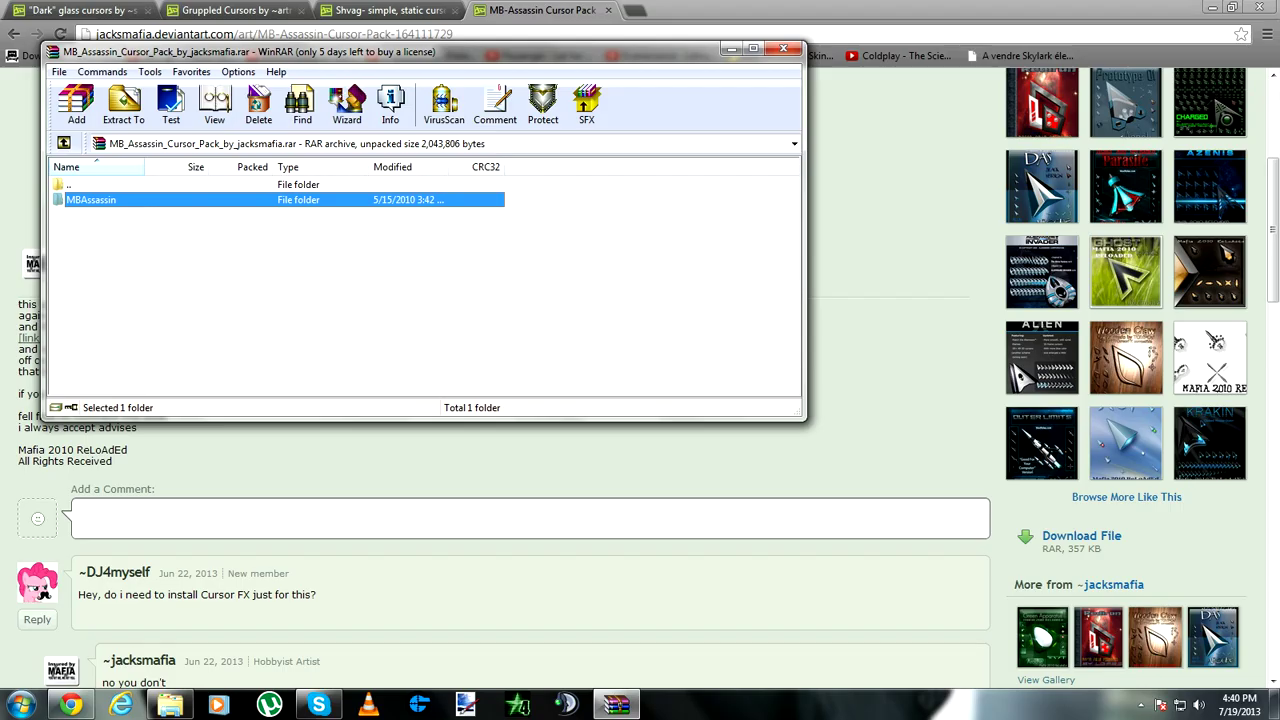
pyautogui.moveTo(160, 201); pyautogui.dragTo(952, 544)
pyautogui.moveTo(561, 379); pyautogui.dragTo(554, 373)
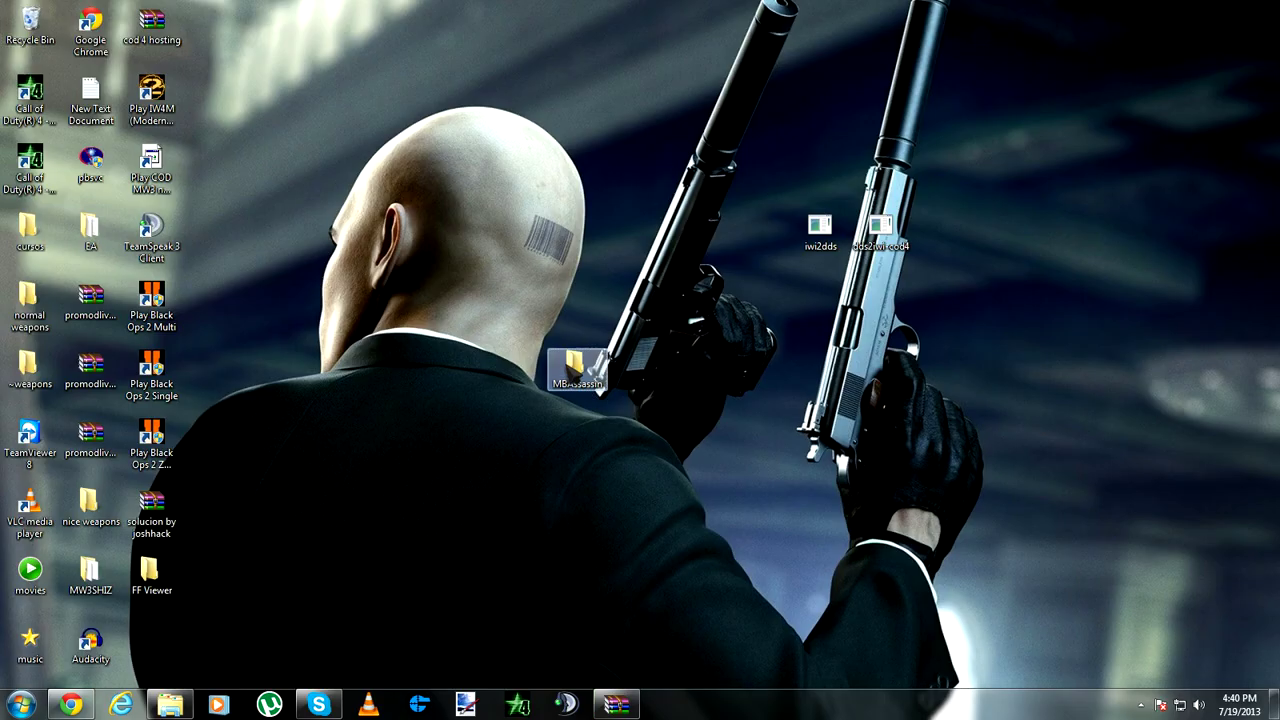
# - Look through the Aqua, Default, Gold, Green and Purple cursor folders inside the MBAssassin folder
pyautogui.doubleClick(596, 385)
pyautogui.doubleClick(537, 254)
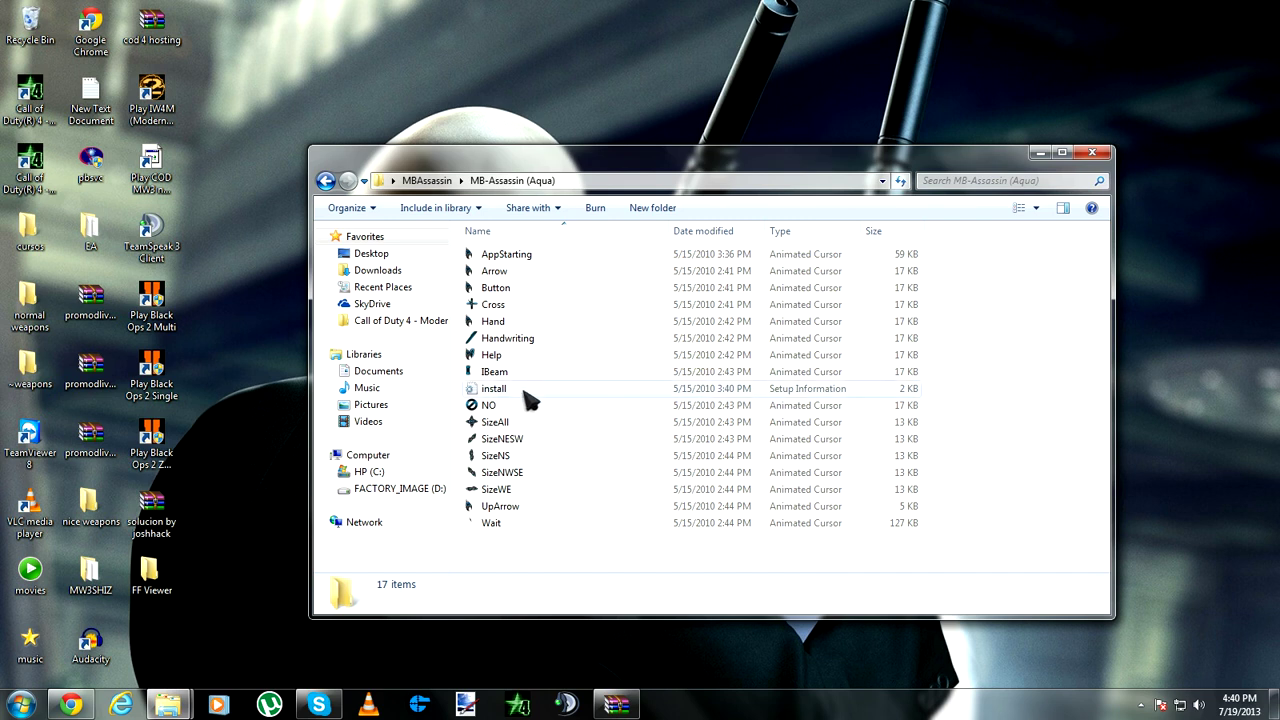
pyautogui.click(325, 181)
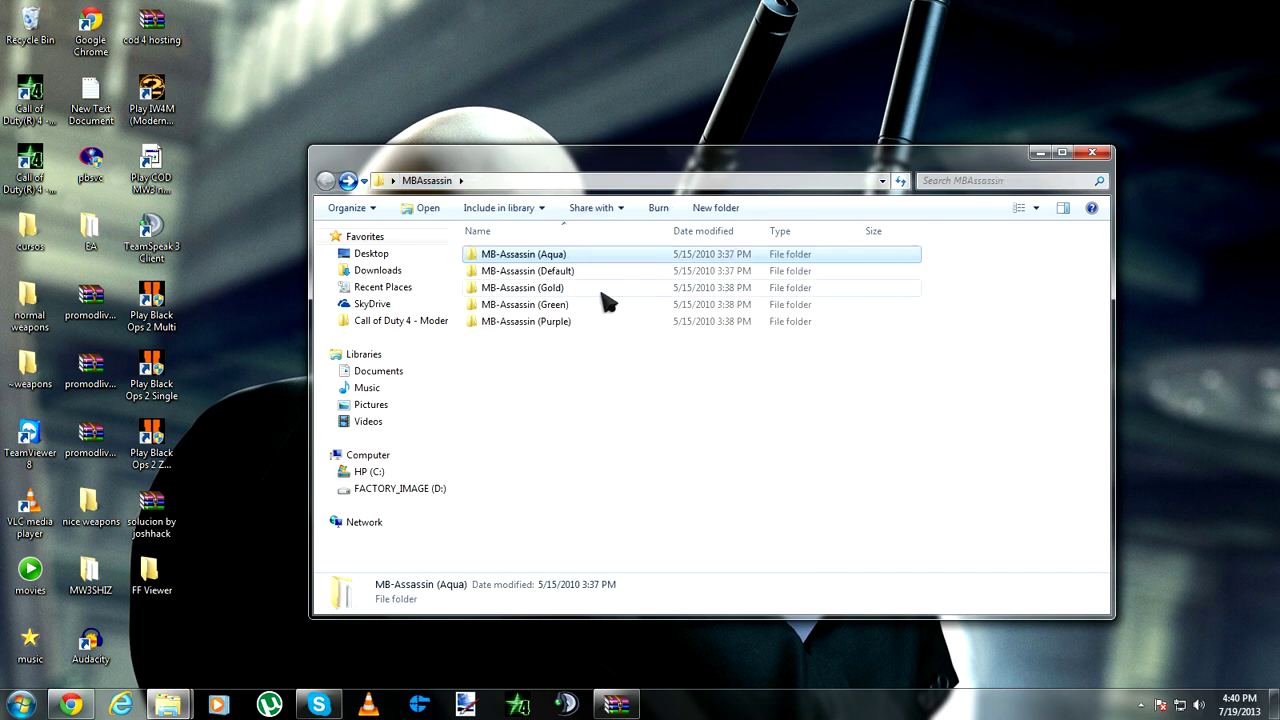
pyautogui.doubleClick(604, 271)
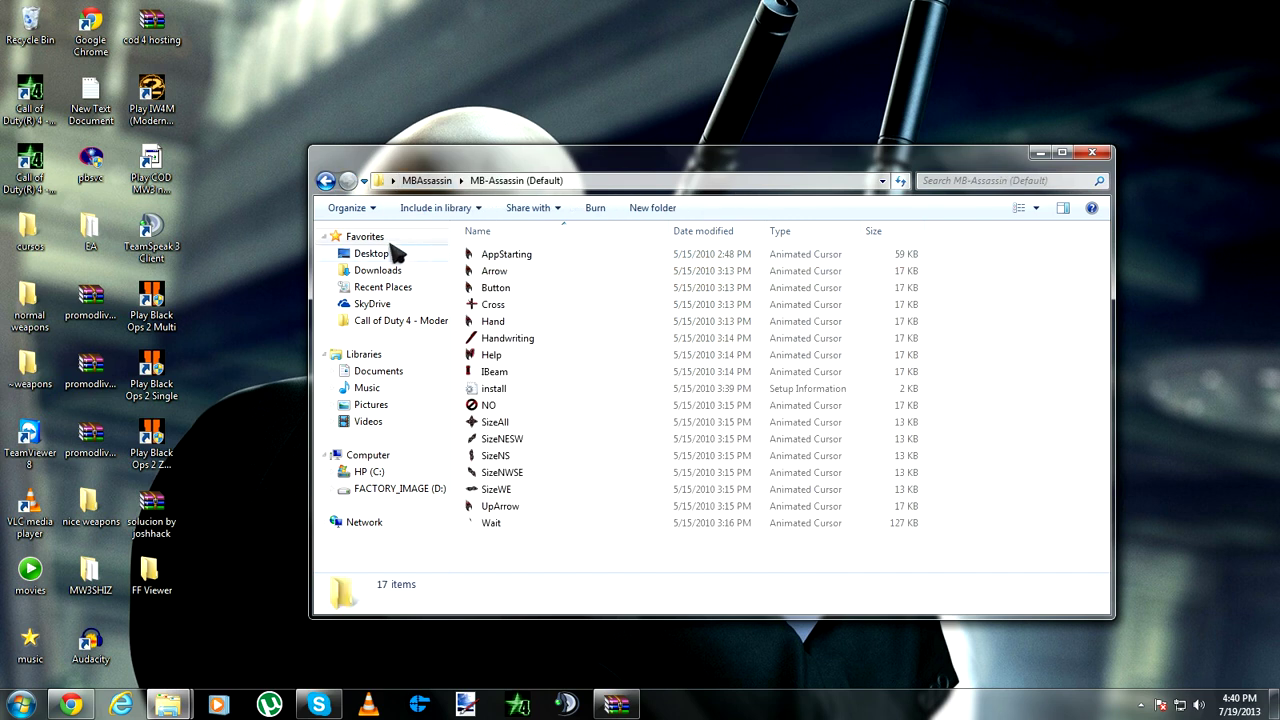
pyautogui.click(325, 181)
pyautogui.doubleClick(524, 290)
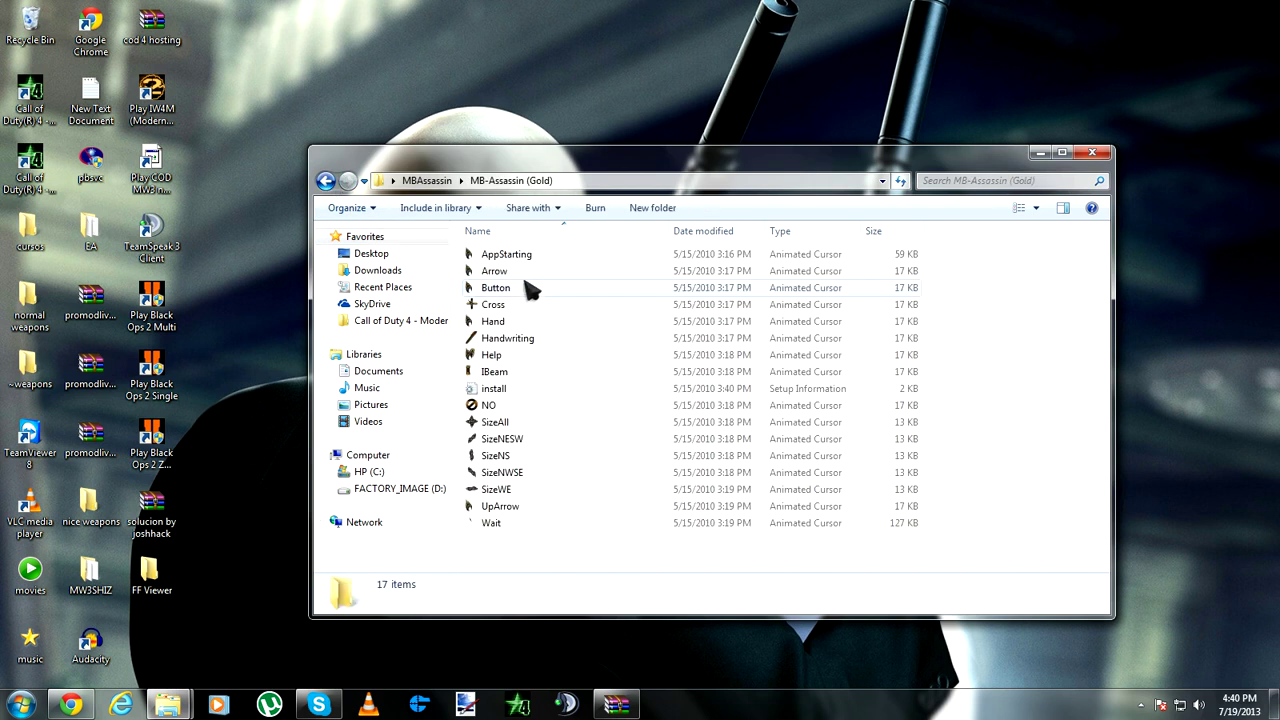
pyautogui.click(325, 181)
pyautogui.click(560, 305)
pyautogui.doubleClick(560, 305)
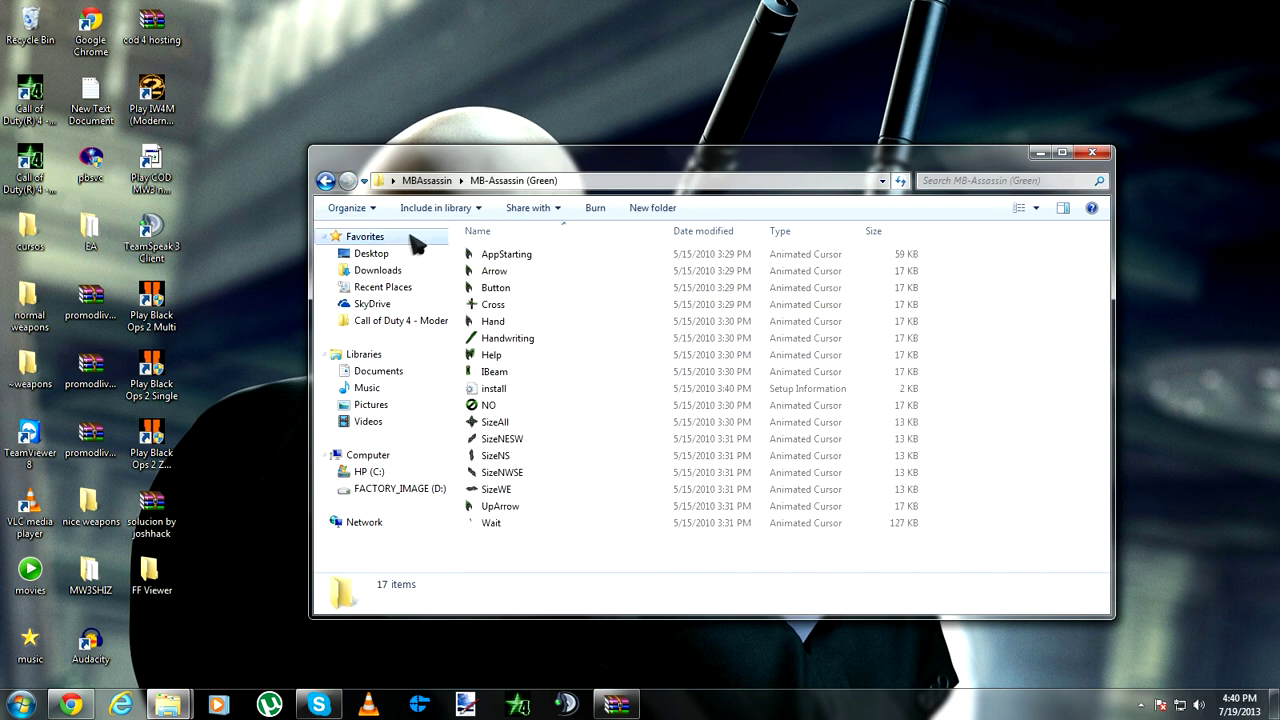
pyautogui.click(325, 181)
pyautogui.click(570, 322)
pyautogui.doubleClick(570, 322)
pyautogui.click(332, 181)
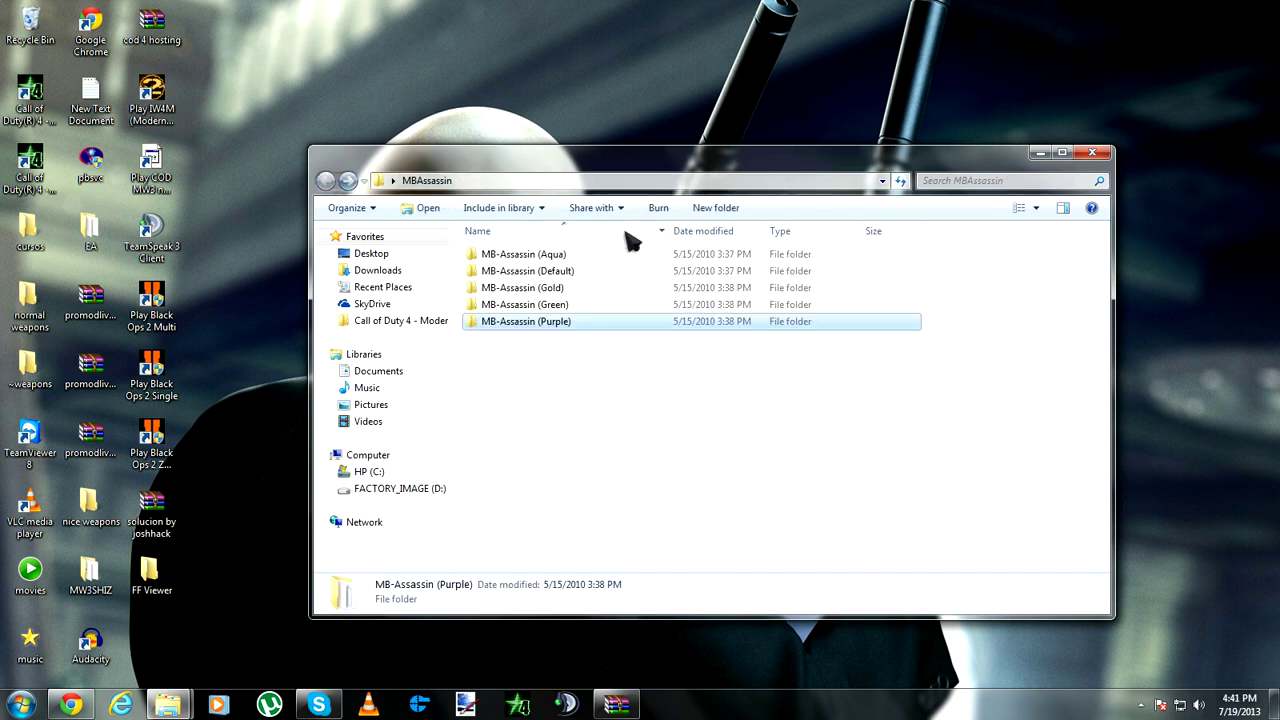
# - Install the MB-Assassin (Default) cursor set from its install setup file
pyautogui.doubleClick(586, 270)
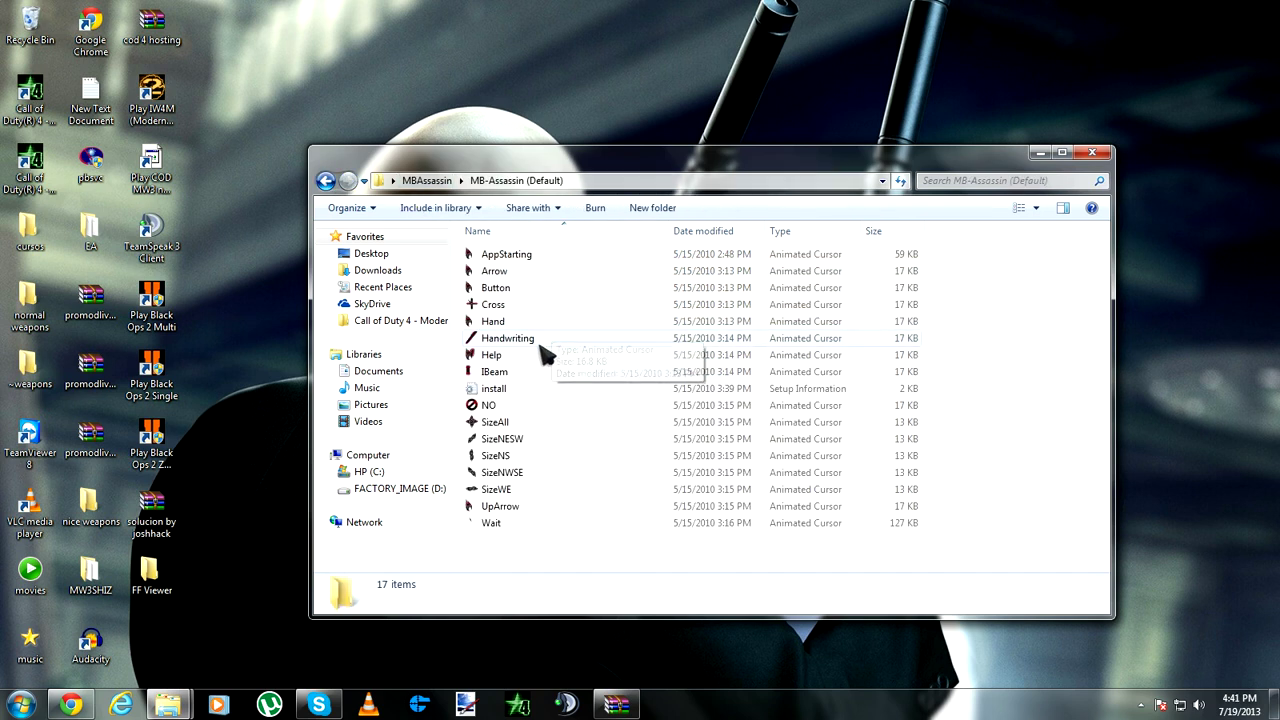
pyautogui.rightClick(530, 398)
pyautogui.rightClick(490, 392)
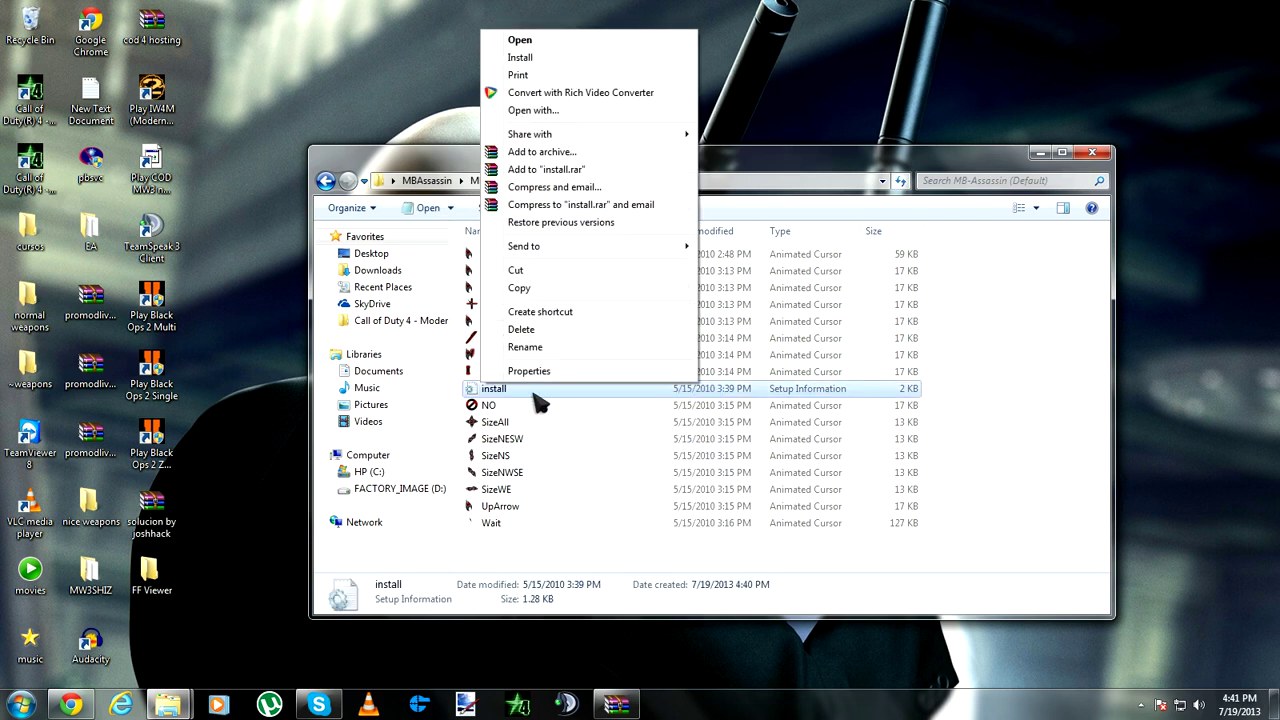
pyautogui.click(552, 58)
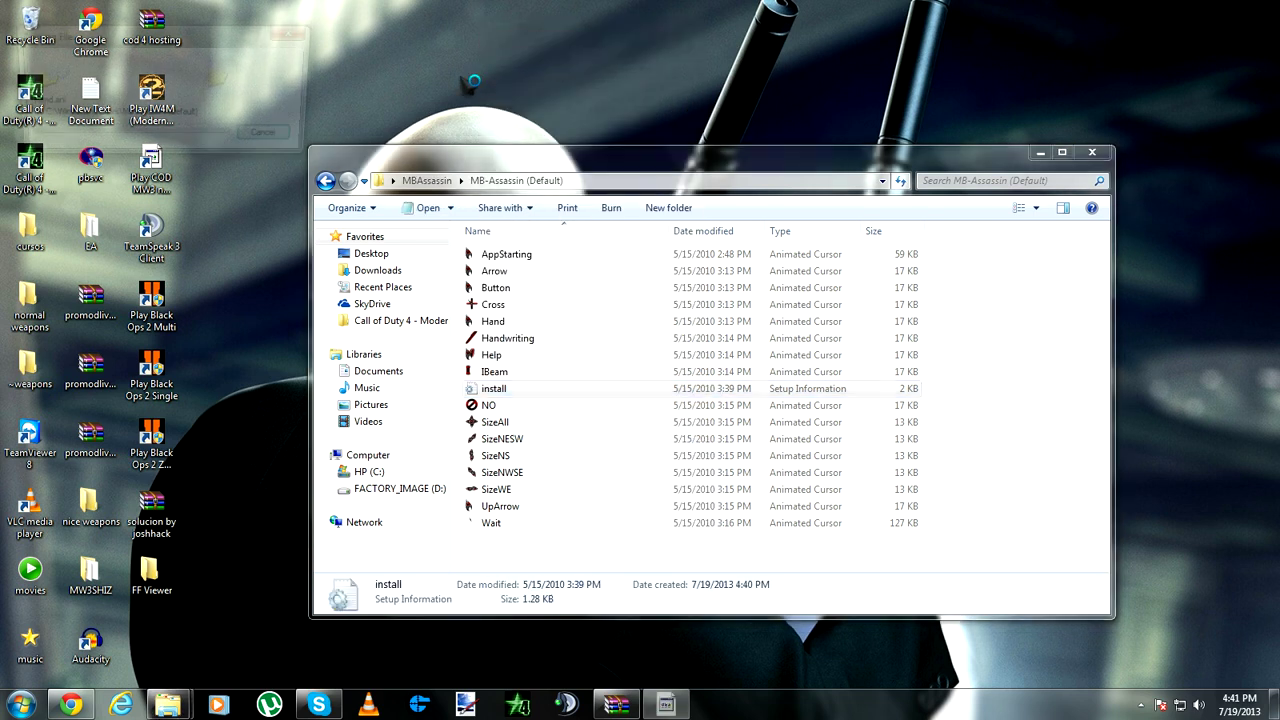
# - Open the mouse pointer settings from the desktop's personalization options
pyautogui.rightClick(225, 212)
pyautogui.click(300, 437)
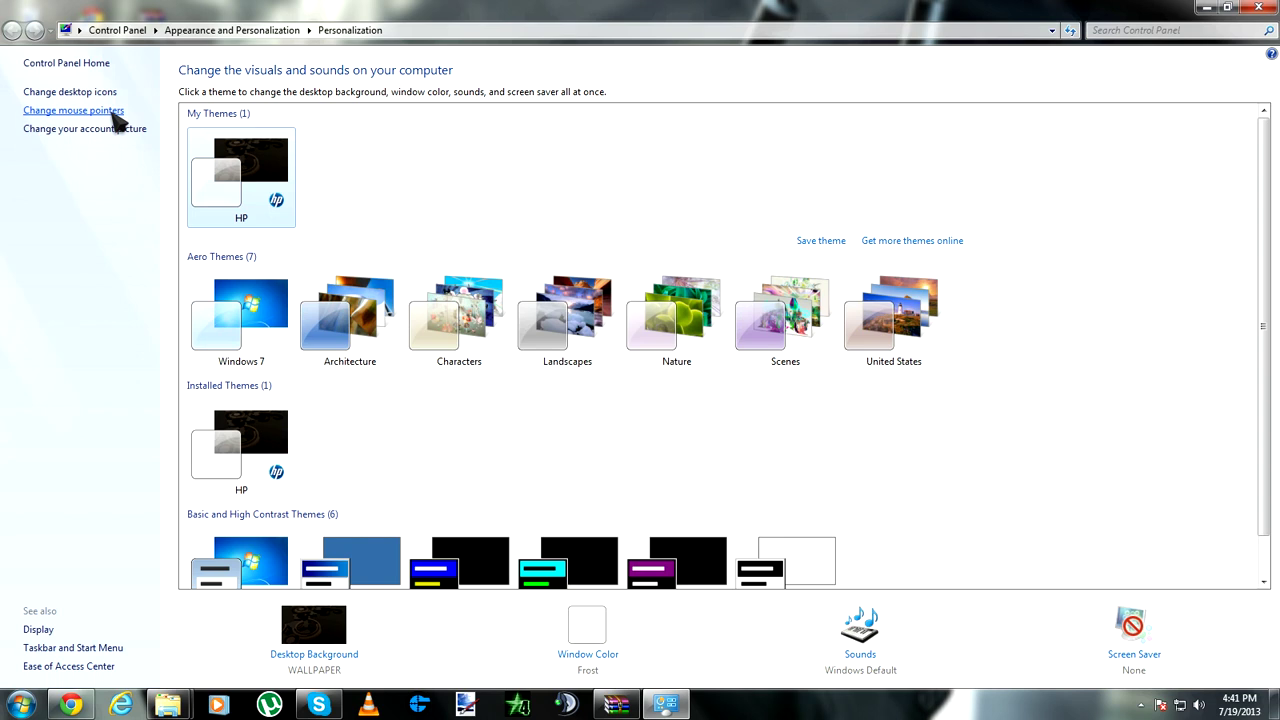
pyautogui.click(110, 111)
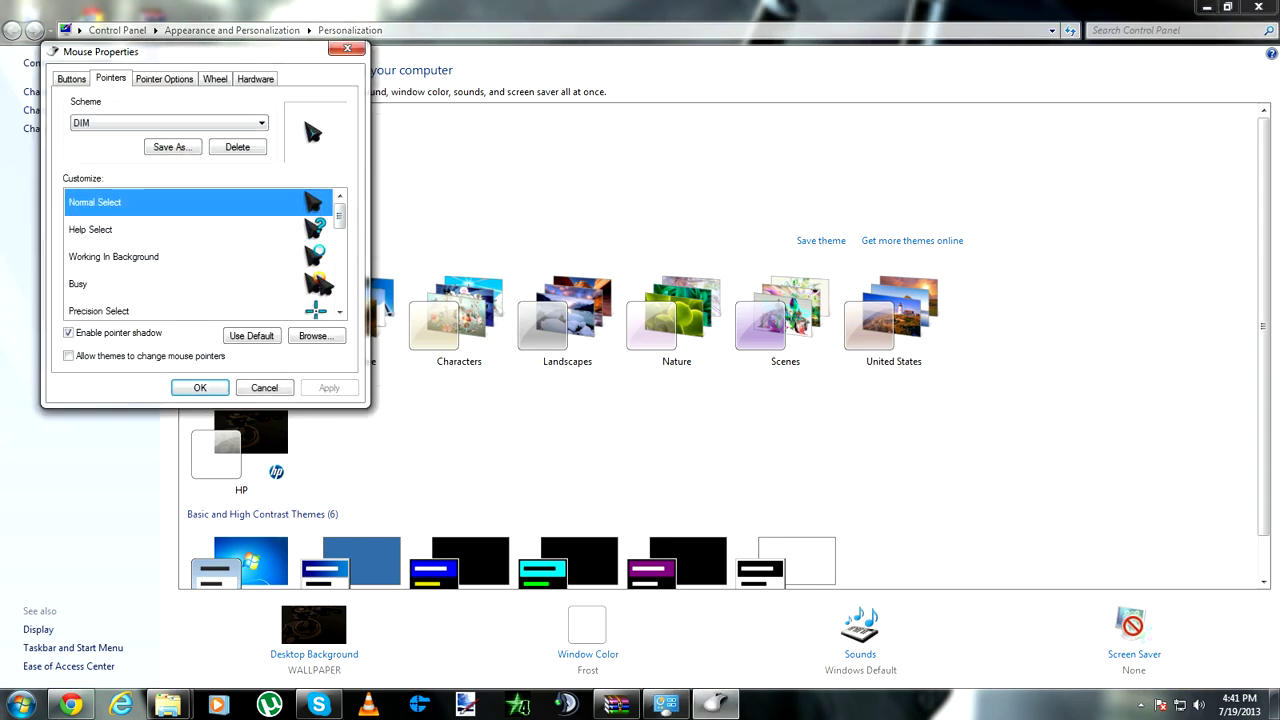
# - Preview the Magnified, Gruppled, Glass Cursors, Denial, ComixCursors Blue and ComixCursors Black and Red pointer schemes
pyautogui.click(262, 125)
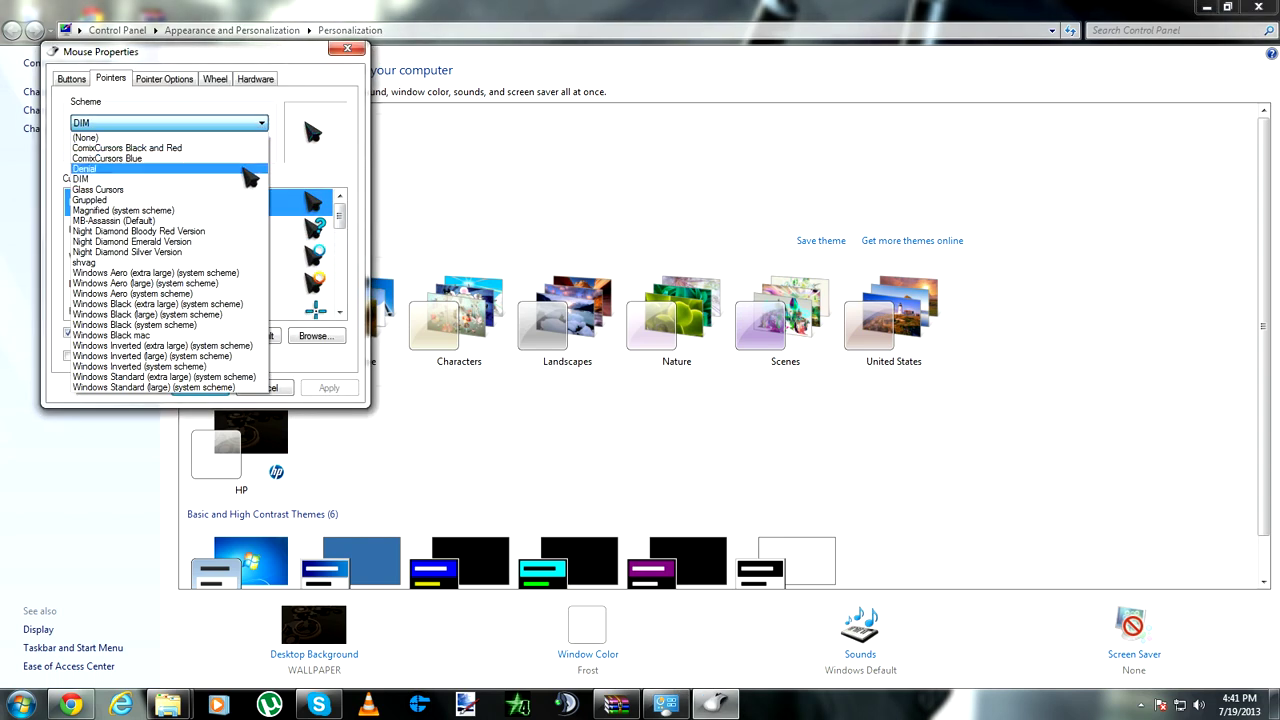
pyautogui.click(232, 212)
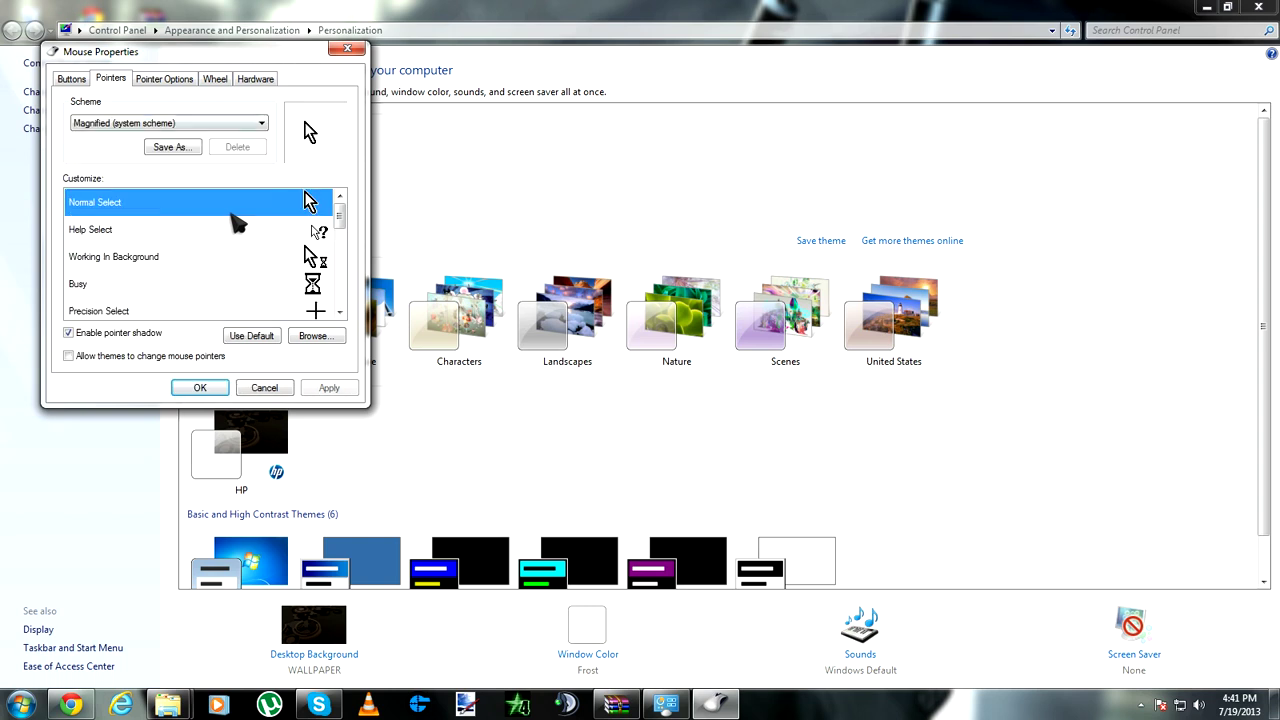
pyautogui.click(215, 123)
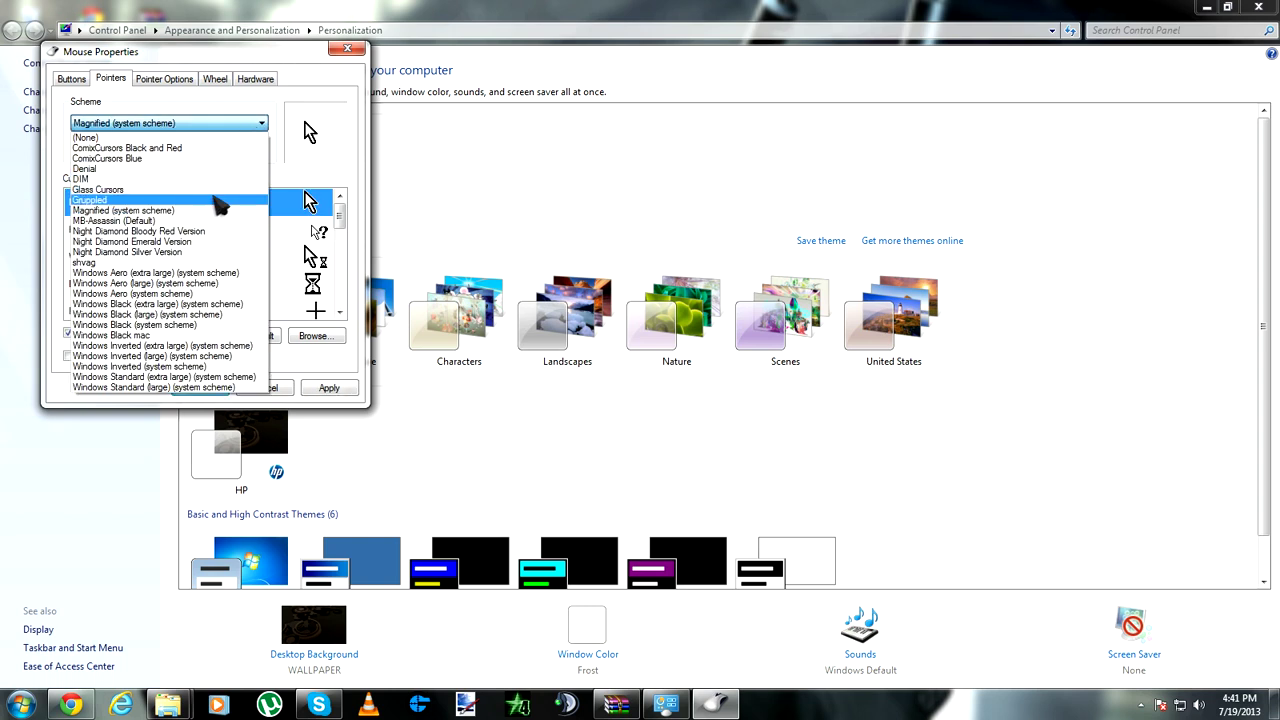
pyautogui.click(215, 200)
pyautogui.click(230, 122)
pyautogui.click(234, 190)
pyautogui.click(245, 123)
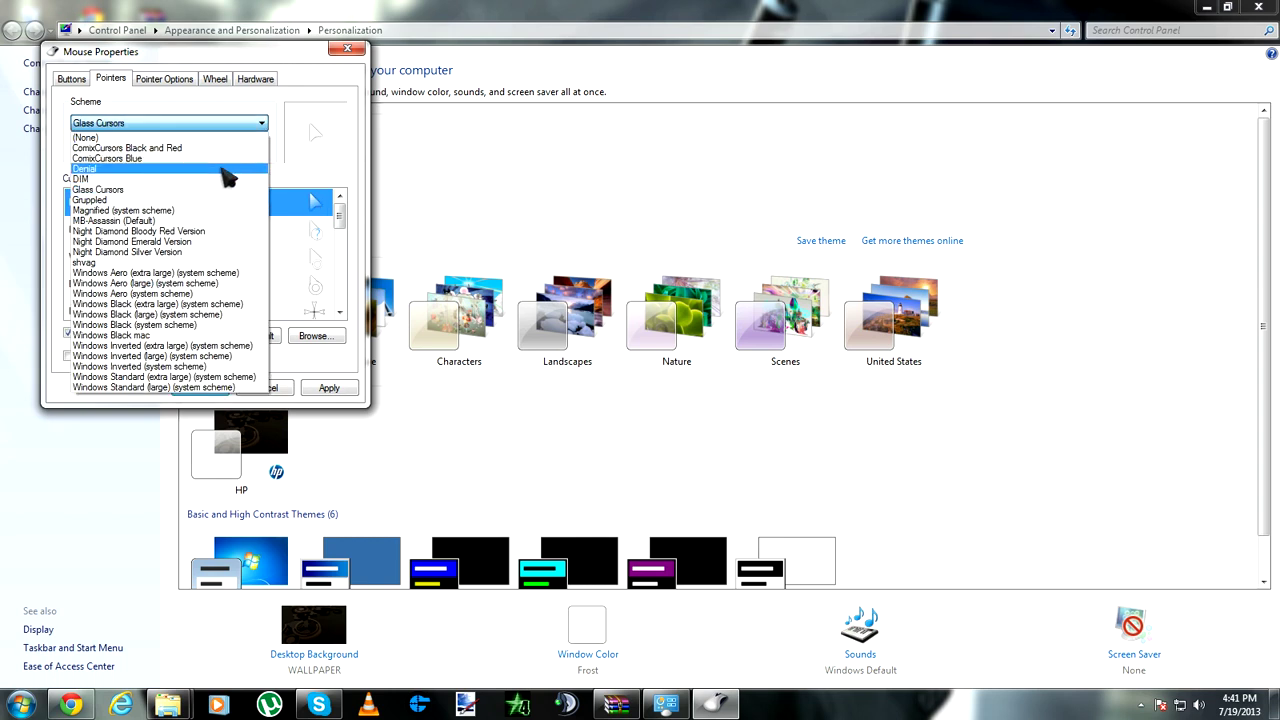
pyautogui.click(228, 170)
pyautogui.click(245, 123)
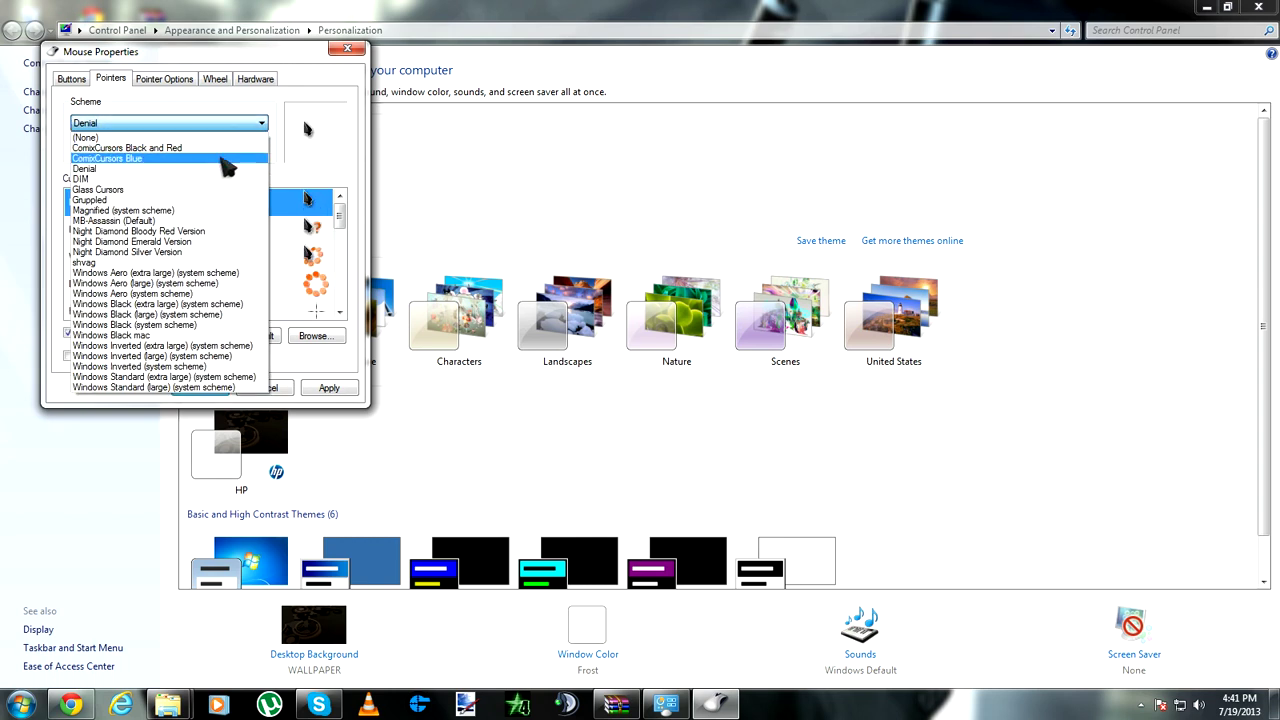
pyautogui.click(223, 160)
pyautogui.click(245, 124)
pyautogui.click(230, 147)
pyautogui.click(248, 123)
pyautogui.click(224, 200)
pyautogui.click(248, 123)
pyautogui.click(218, 210)
# - Apply the MB-Assassin (Default) pointer scheme, replacing the original scheme, and close the personalization window
pyautogui.click(248, 123)
pyautogui.click(193, 220)
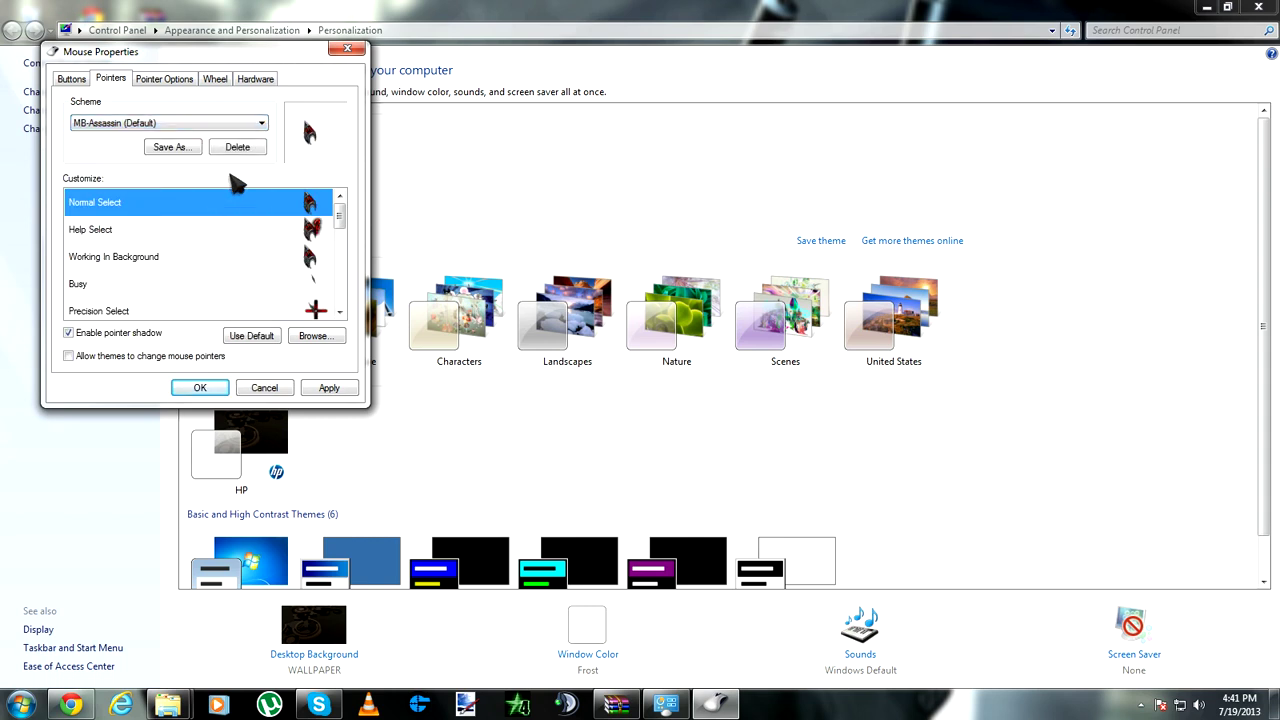
pyautogui.click(341, 388)
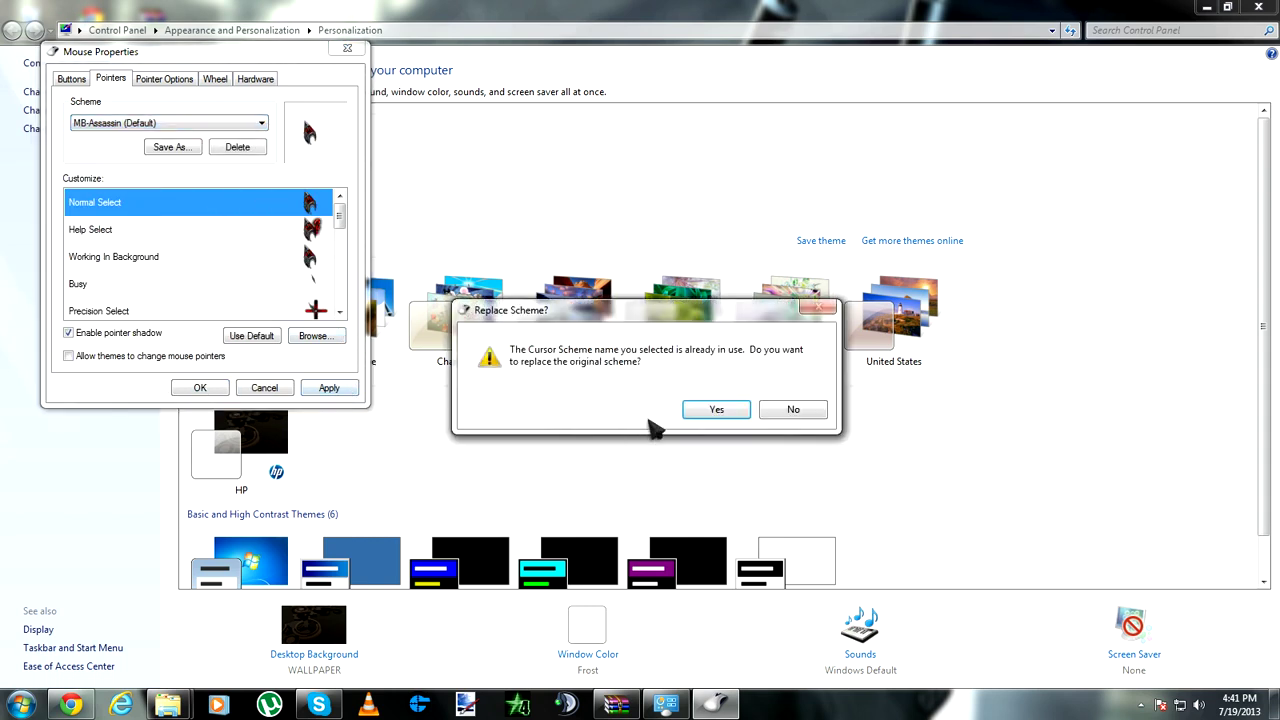
pyautogui.click(730, 412)
pyautogui.click(201, 388)
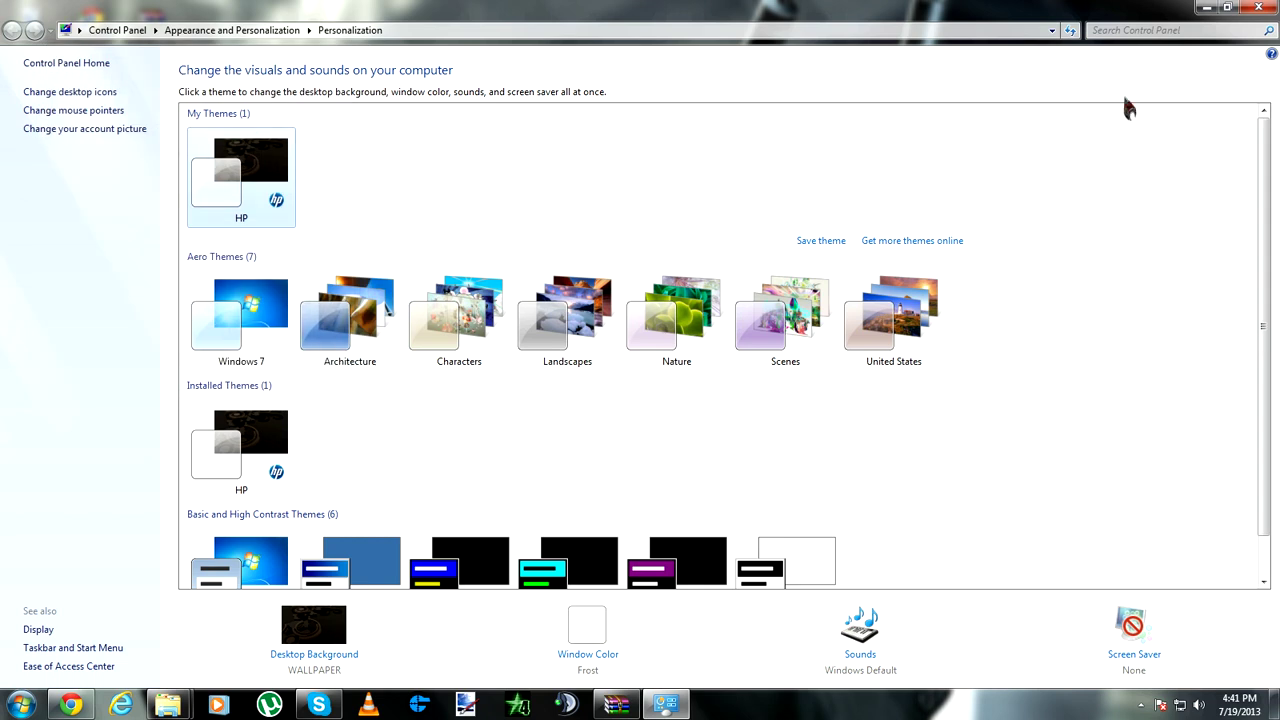
pyautogui.click(1258, 7)
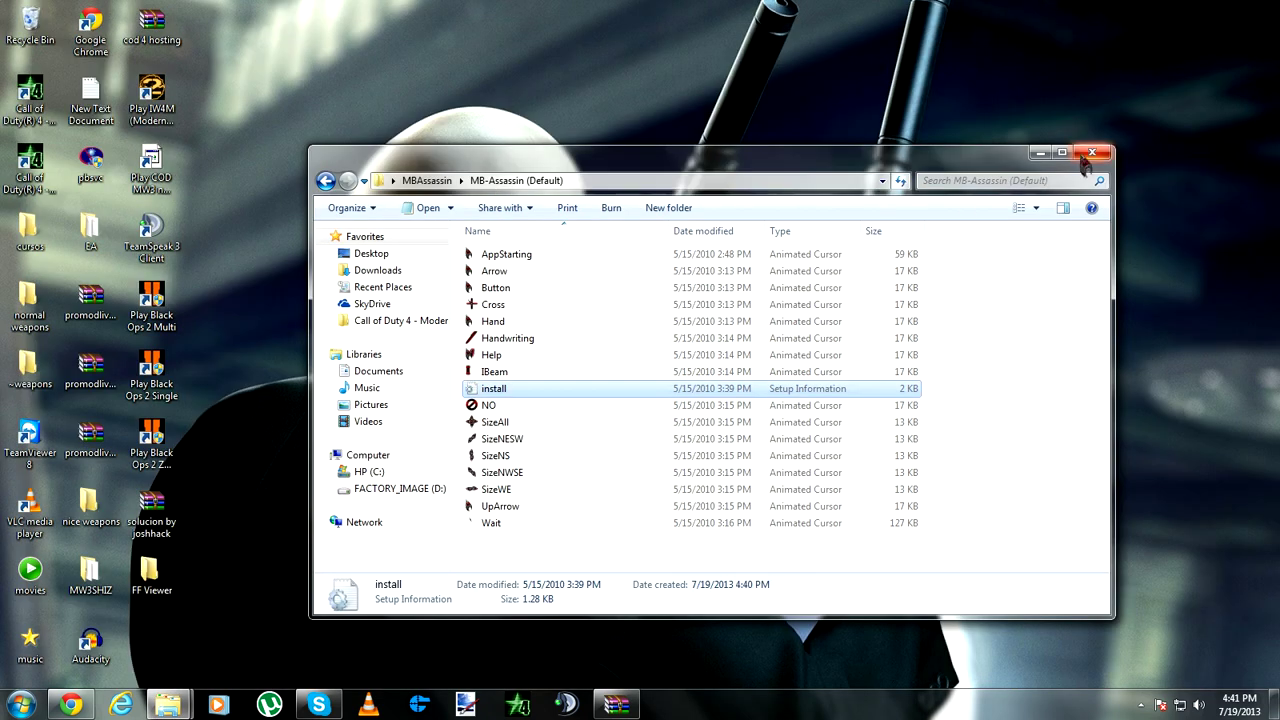
# - Close the cursor folder, delete the extracted MBAssassin folder from the desktop, and refresh the desktop
pyautogui.click(1088, 155)
pyautogui.rightClick(588, 368)
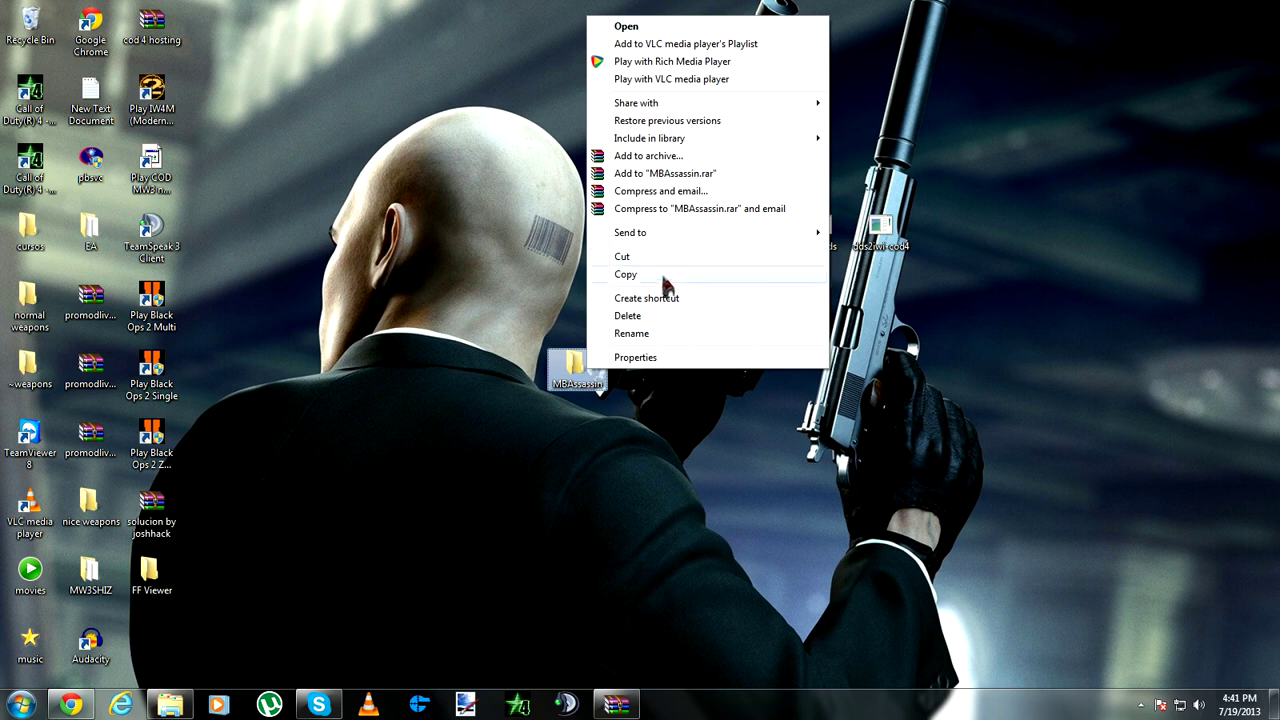
pyautogui.click(663, 316)
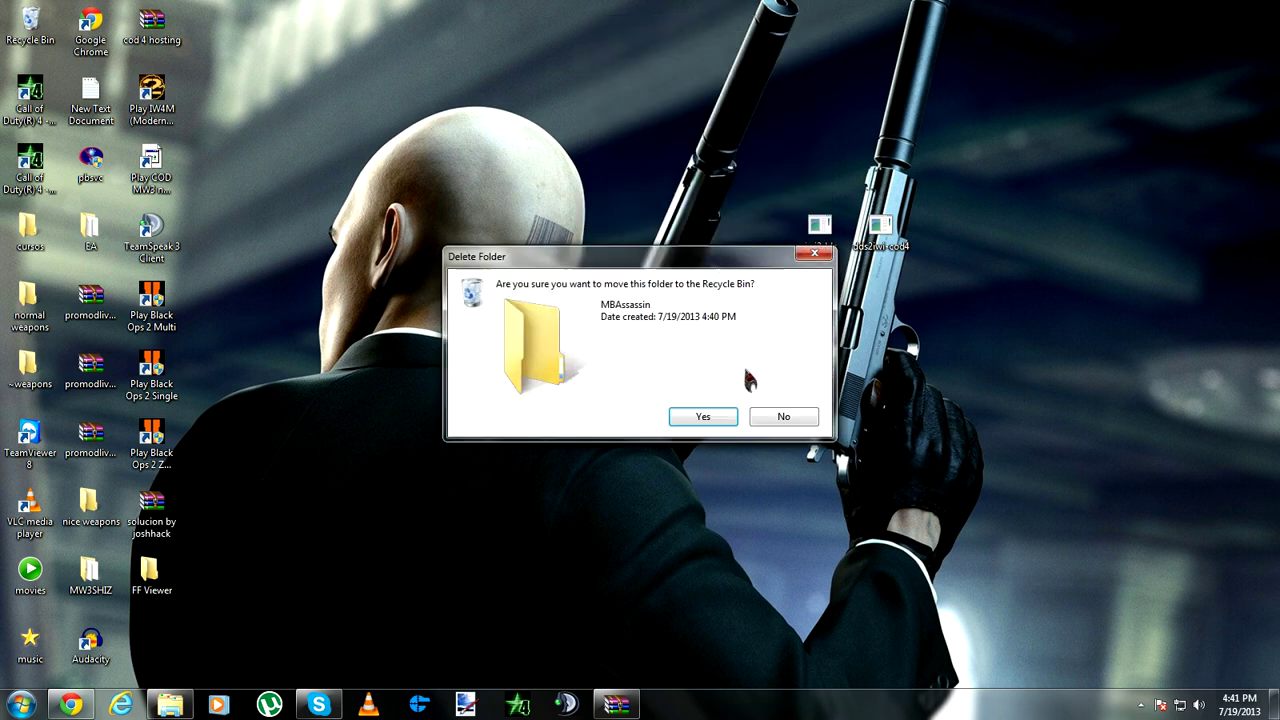
pyautogui.click(726, 418)
pyautogui.rightClick(430, 260)
pyautogui.click(530, 309)
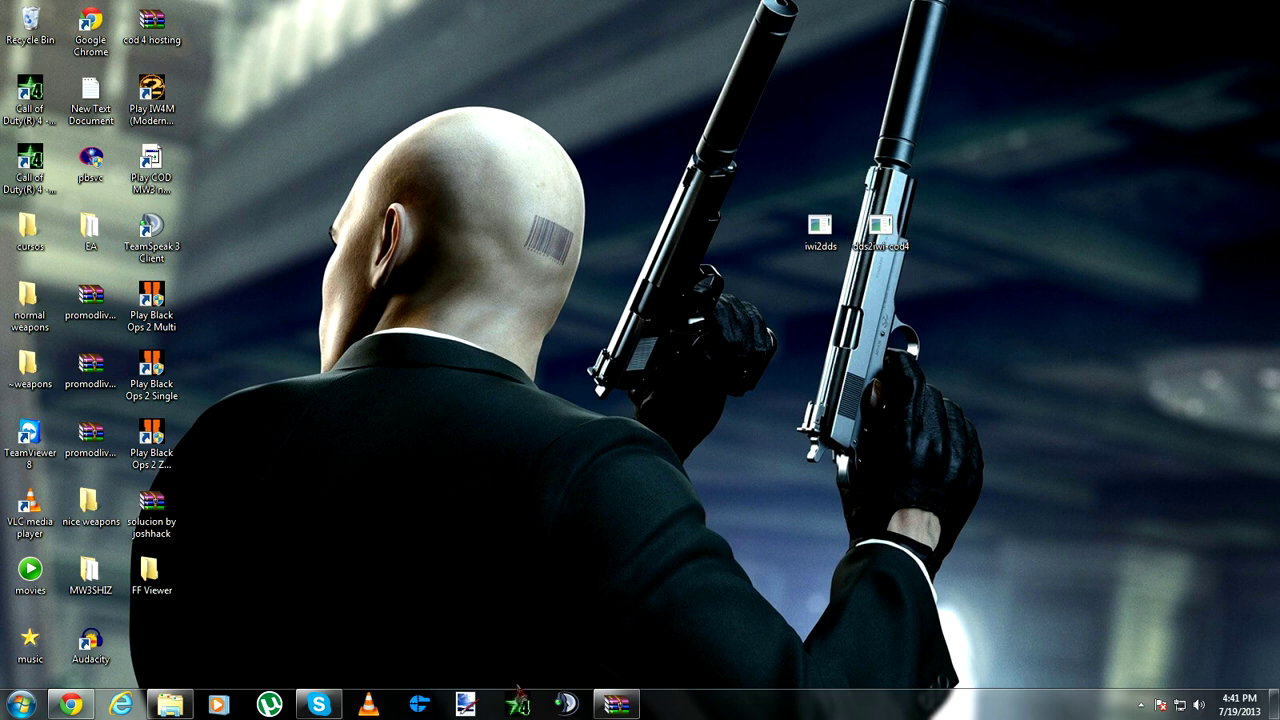
pyautogui.rightClick(319, 317)
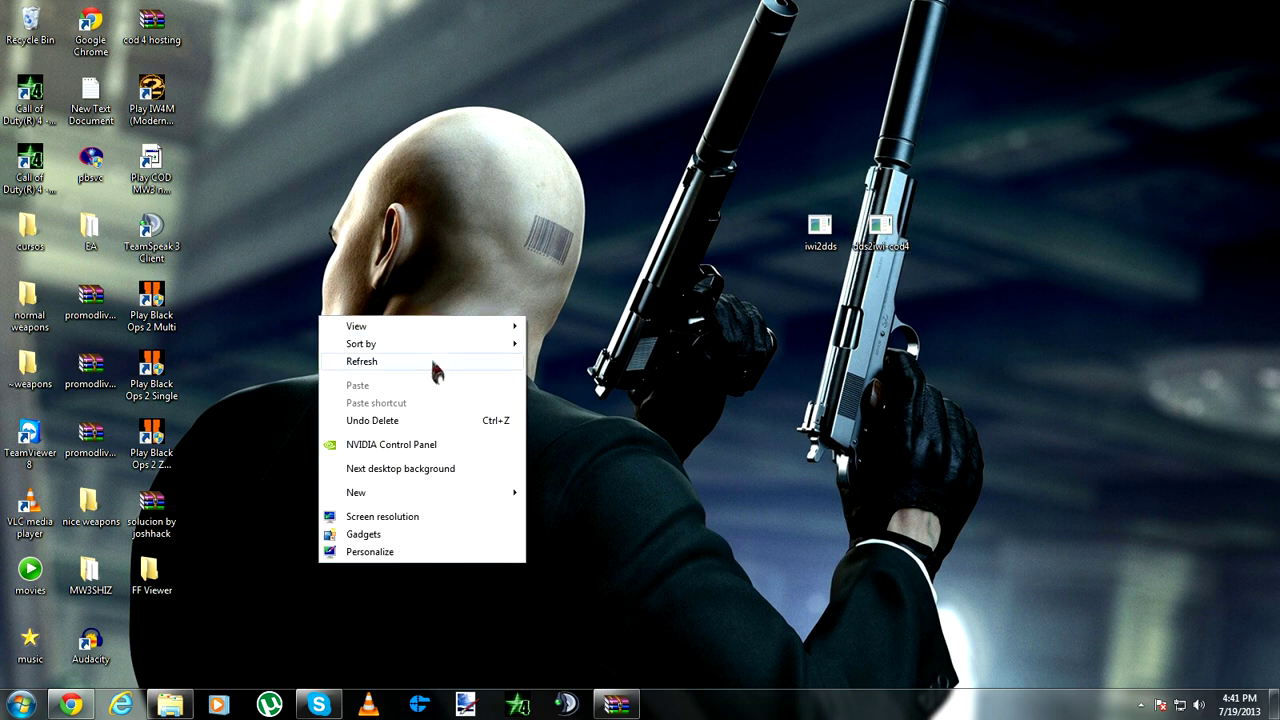
pyautogui.click(437, 371)
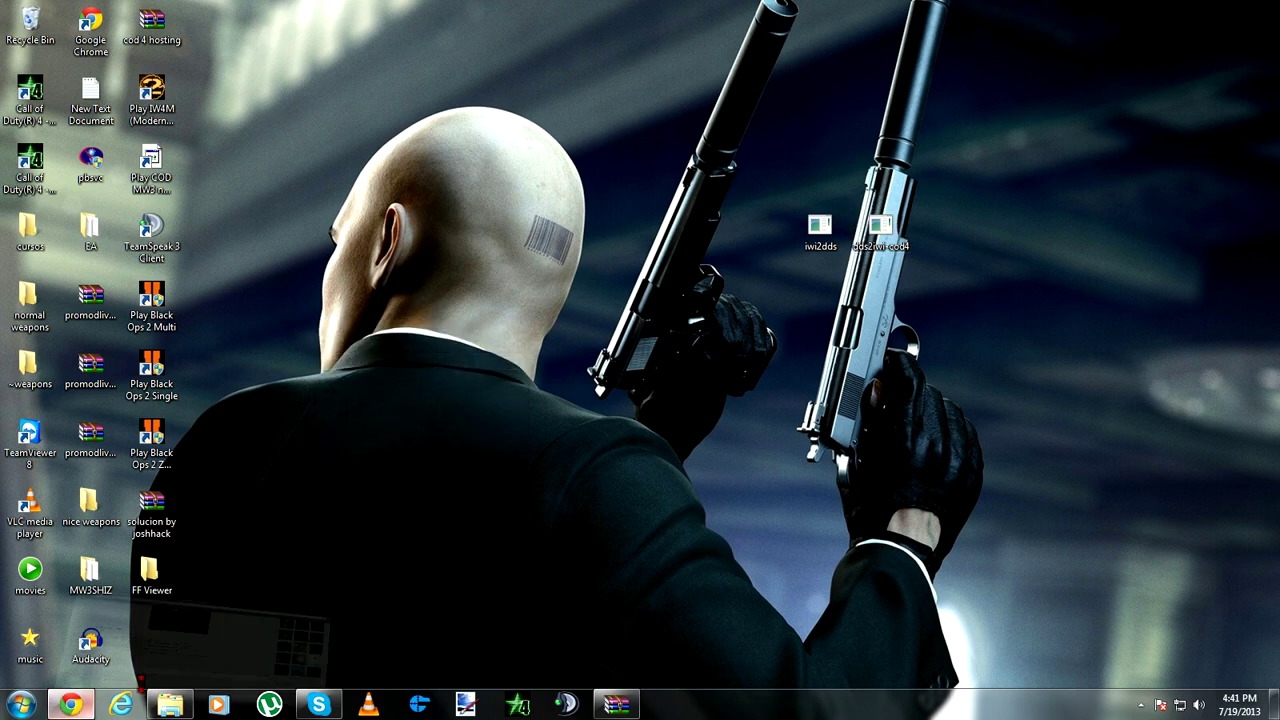
# - Switch to Chrome with the MB-Assassin Cursor Pack page
pyautogui.click(88, 706)
pyautogui.scroll(3, 640, 380)
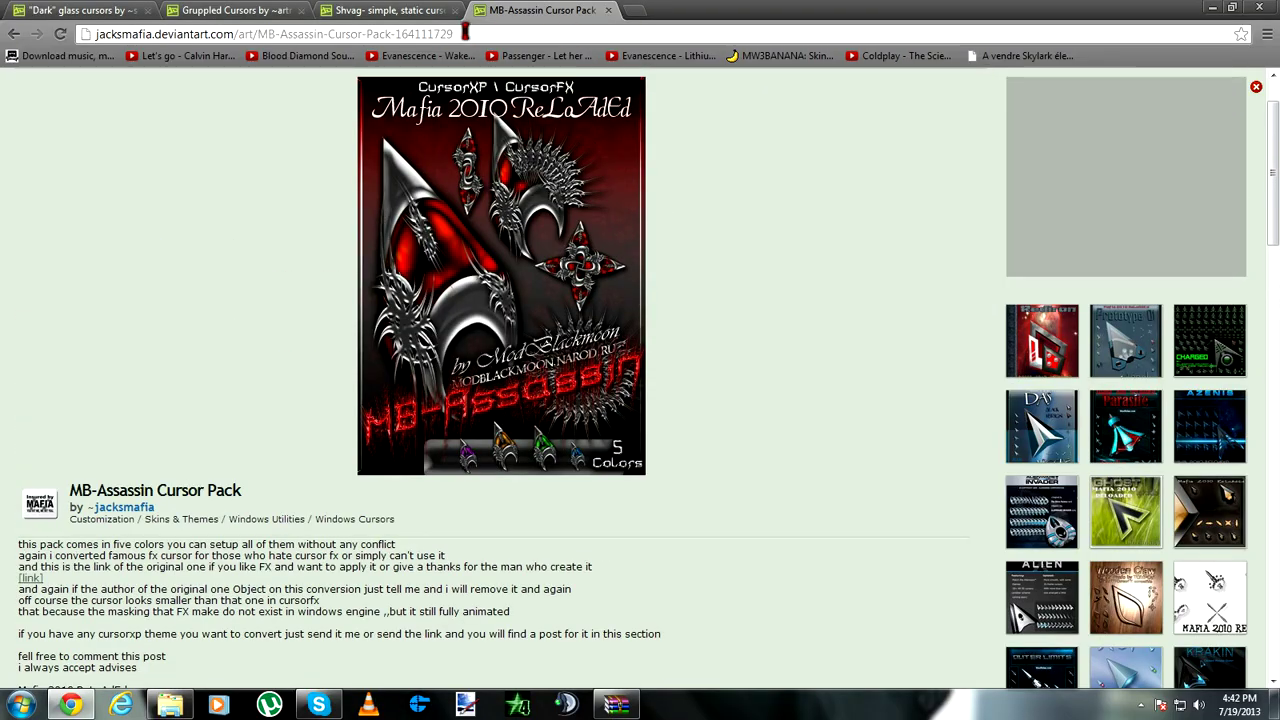
pyautogui.click(627, 12)
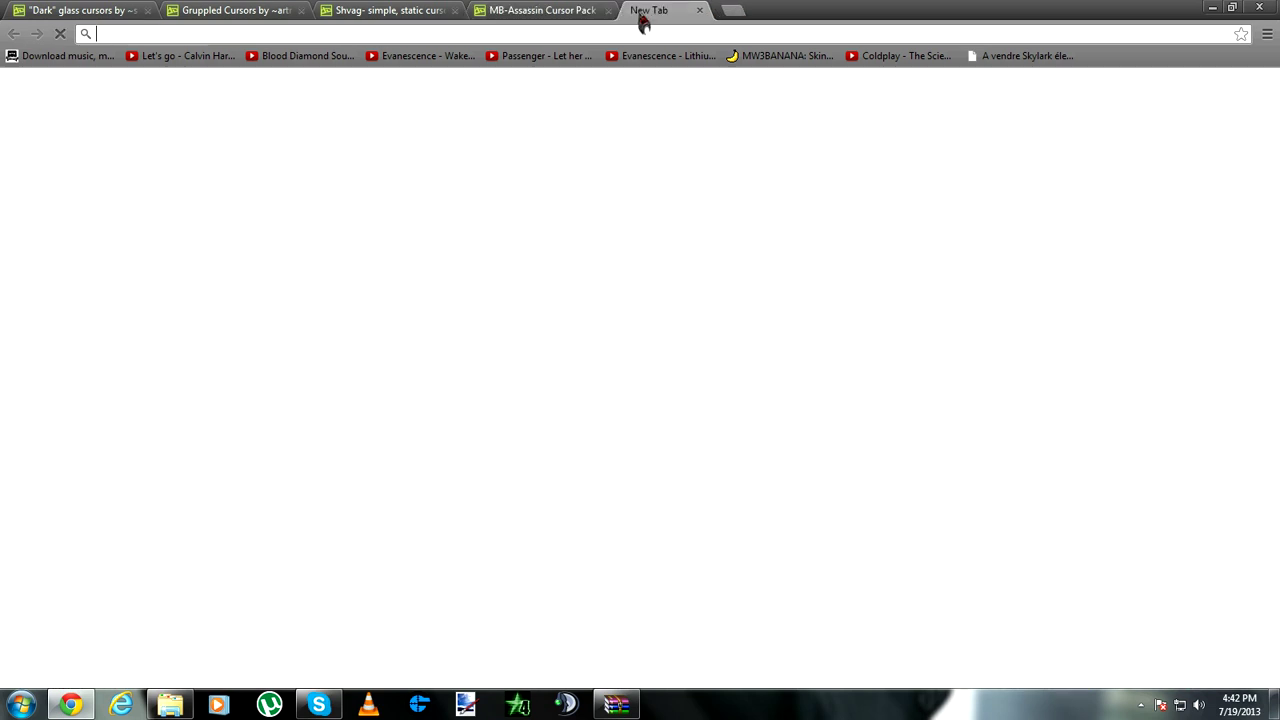
pyautogui.click(449, 281)
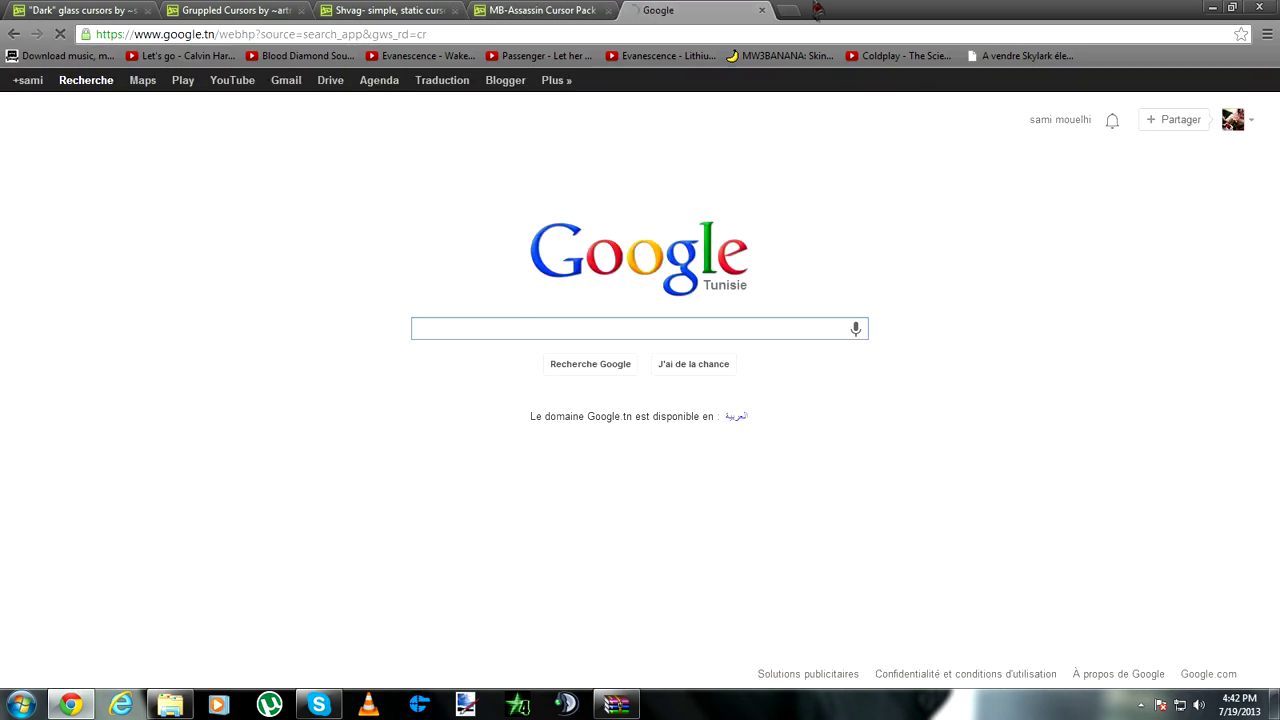
pyautogui.click(762, 10)
# - Open the My Chrome Theme app in a new browser tab
pyautogui.click(630, 12)
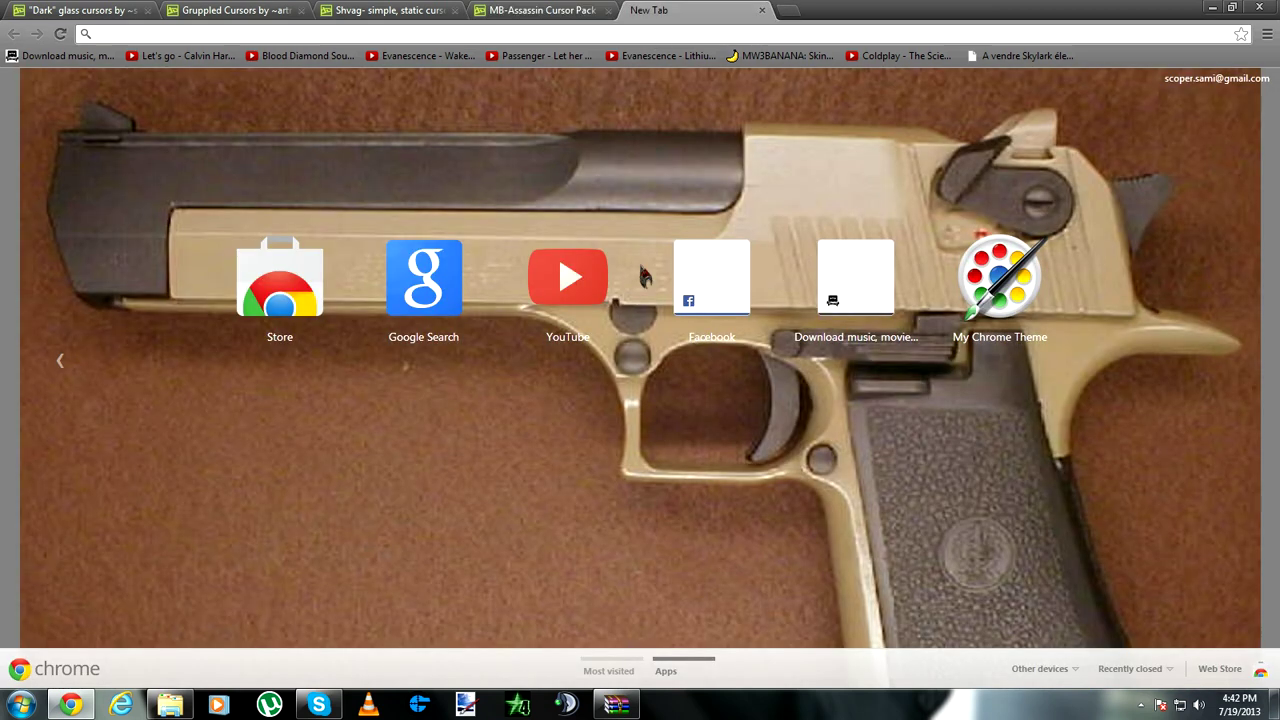
pyautogui.click(1021, 290)
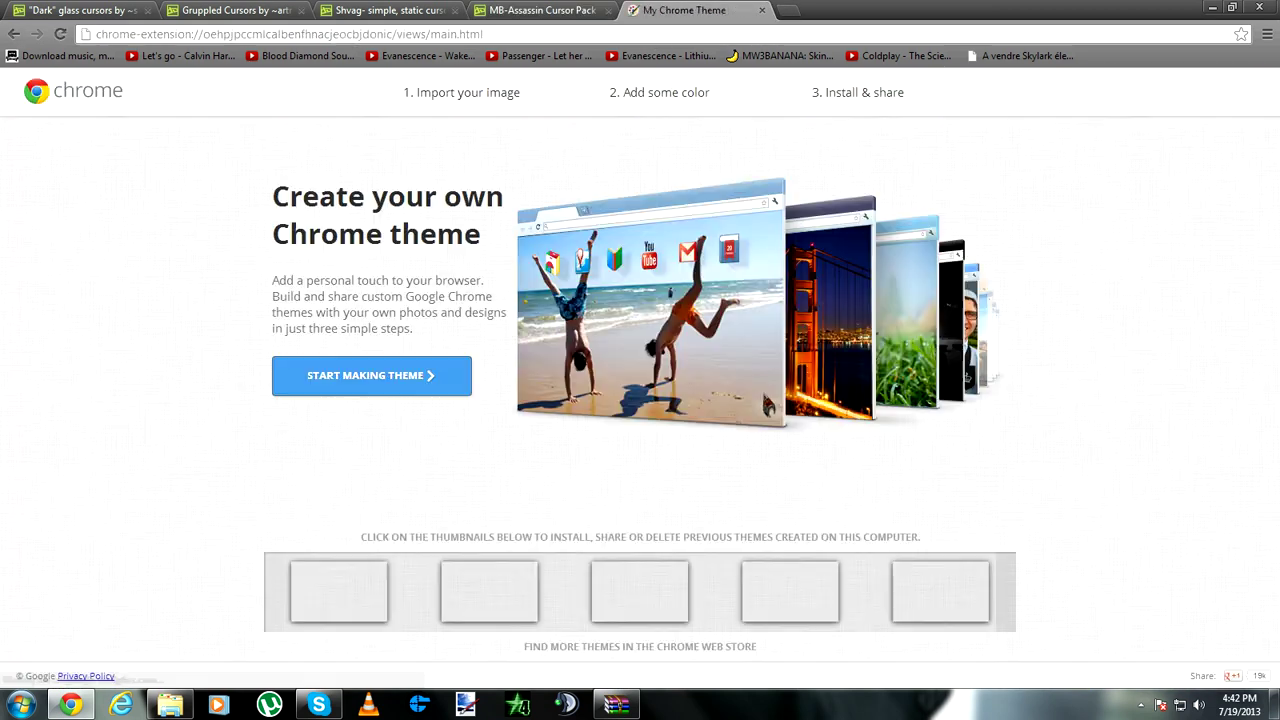